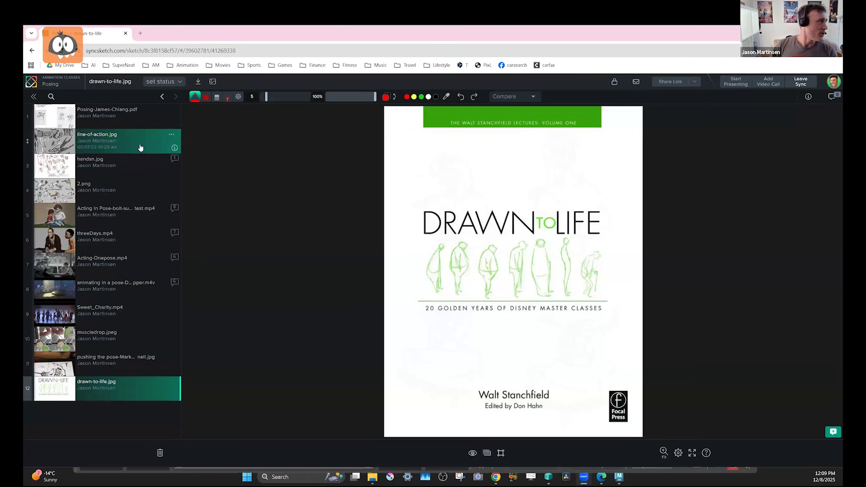
# Open line-of-action.jpg in the Posing review and select its page address for sharing.
pyautogui.click(132, 148)
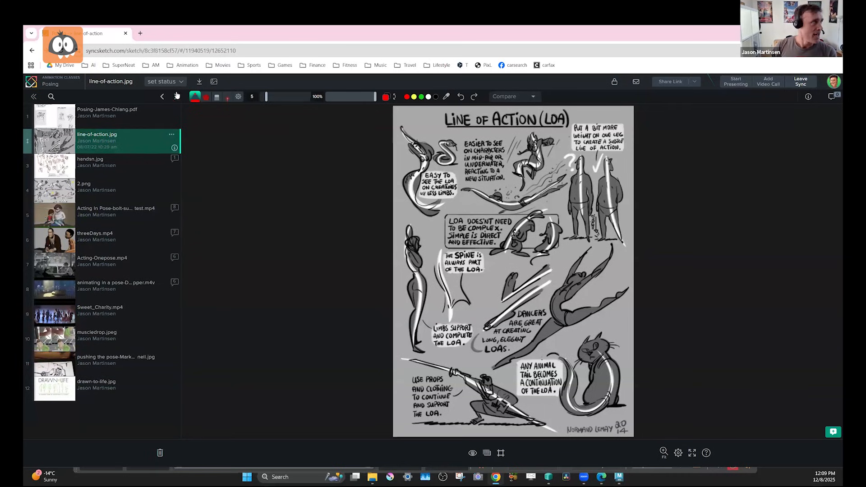
pyautogui.click(168, 51)
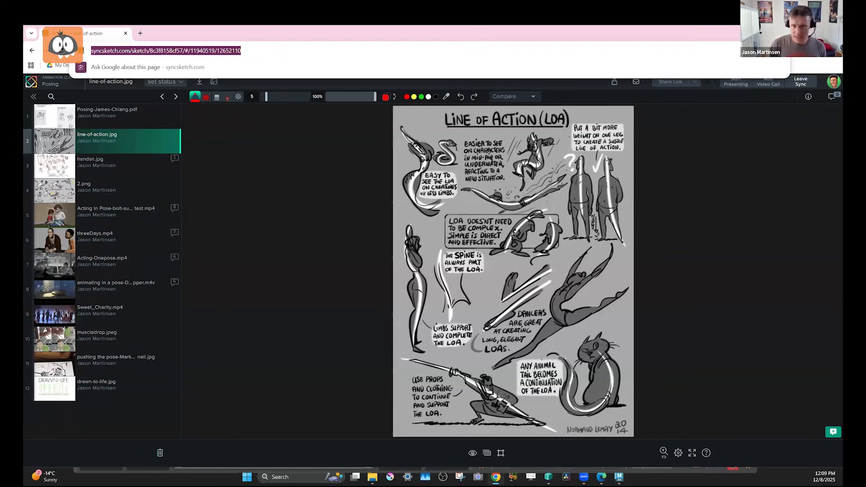
pyautogui.hotkey('alt', 'Tab')
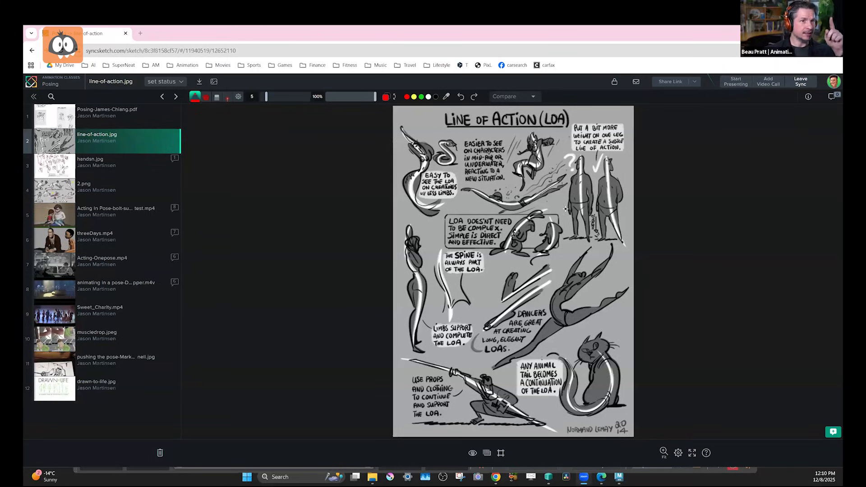
# Leave the sync session and outline the lower body of the curved, limbless creature in red on line-of-action.jpg.
pyautogui.click(800, 83)
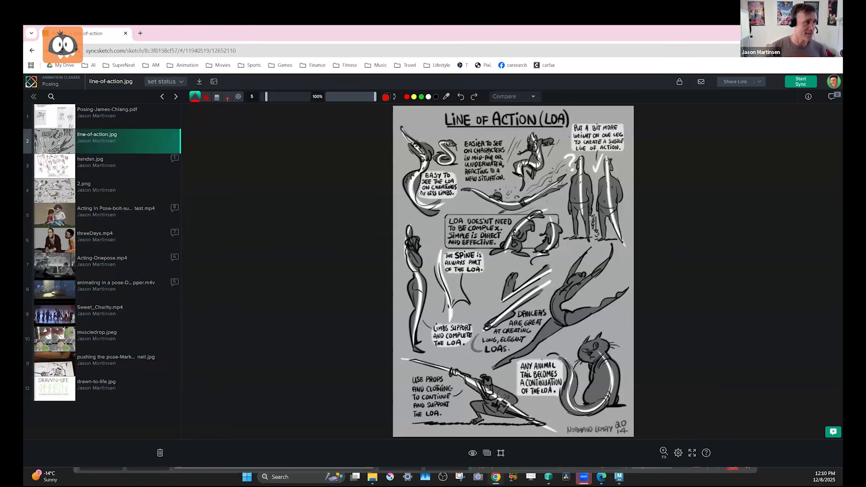
pyautogui.moveTo(419, 168)
pyautogui.mouseDown()
pyautogui.moveTo(403, 183)
pyautogui.moveTo(453, 209)
pyautogui.moveTo(437, 192)
pyautogui.mouseUp()
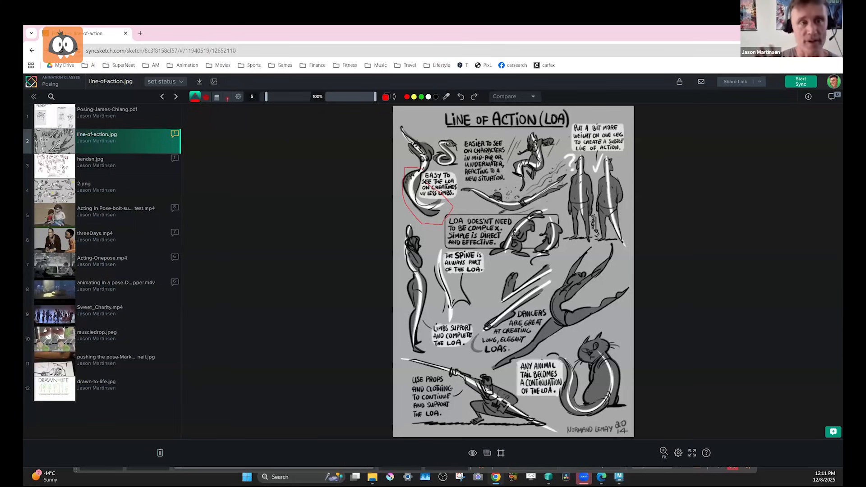
# Bring up 2.png in the review, and open image 1 from the drawing > line-of-action folder in File Explorer.
pyautogui.click(105, 191)
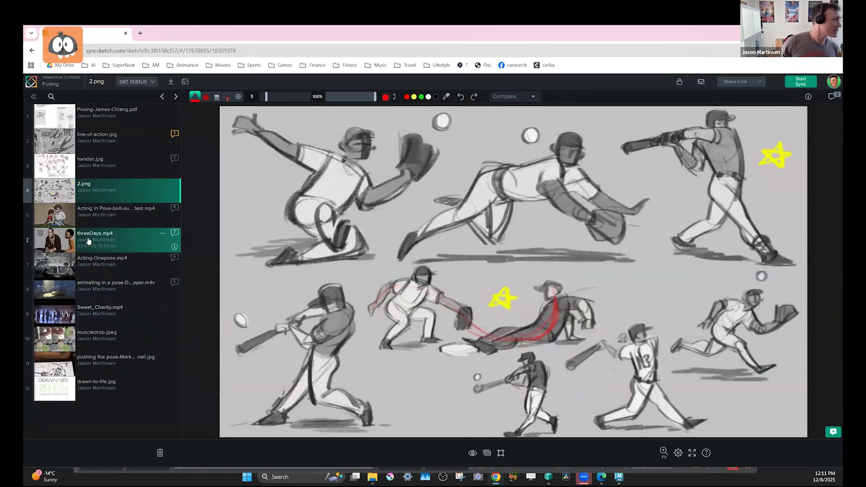
pyautogui.click(378, 479)
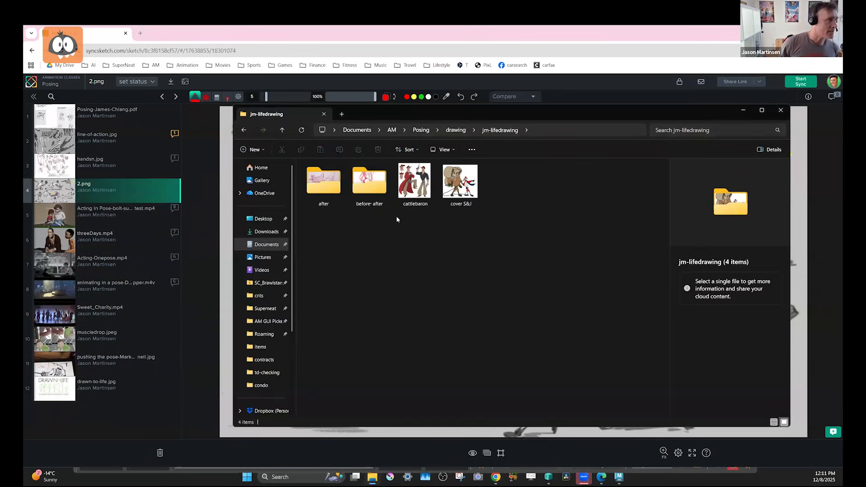
pyautogui.click(448, 131)
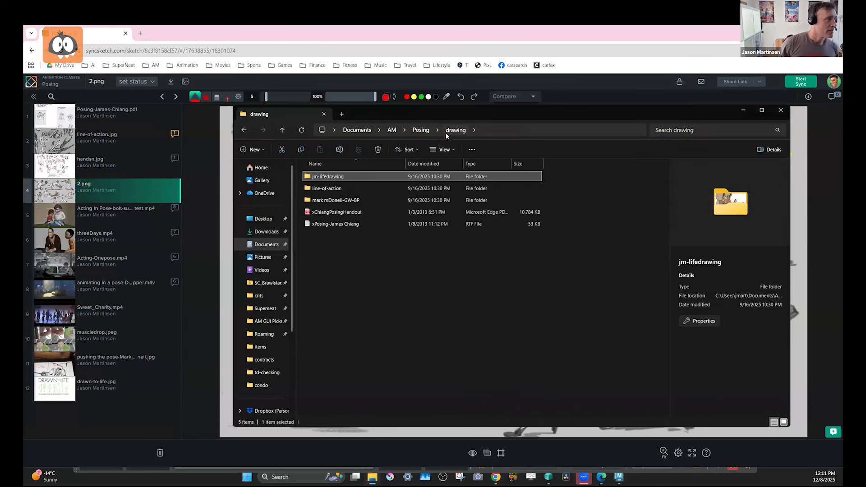
pyautogui.click(350, 189)
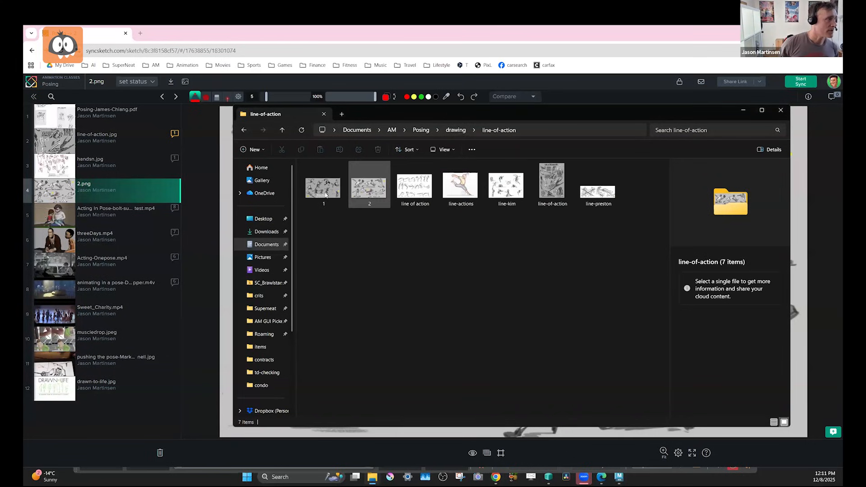
pyautogui.click(333, 195)
pyautogui.doubleClick(332, 195)
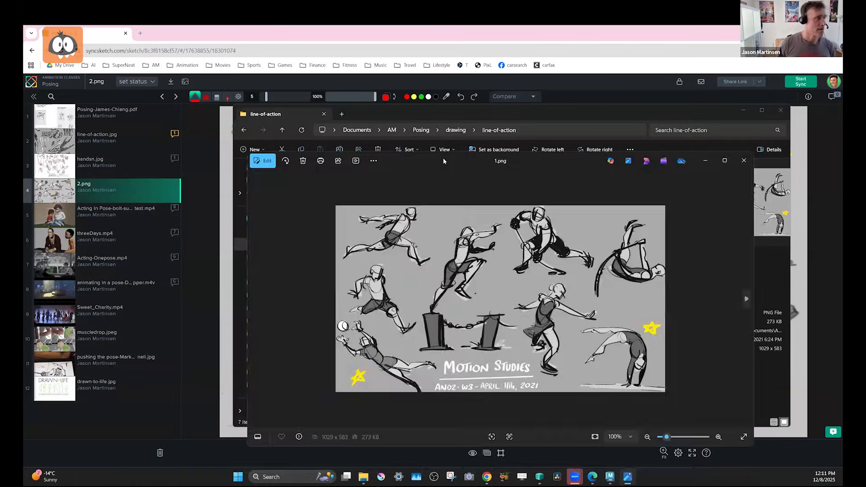
# Examine the line-of-action reference images in an enlarged viewer, through line-preston.jpg, and return to the review in the browser.
pyautogui.doubleClick(444, 161)
pyautogui.press('Right')
pyautogui.press('Right')
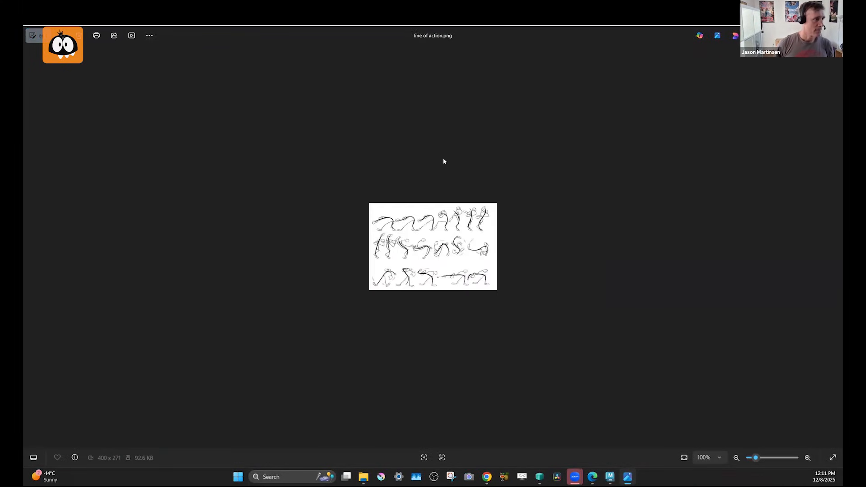
pyautogui.scroll(5, 438, 241)
pyautogui.scroll(2, 438, 241)
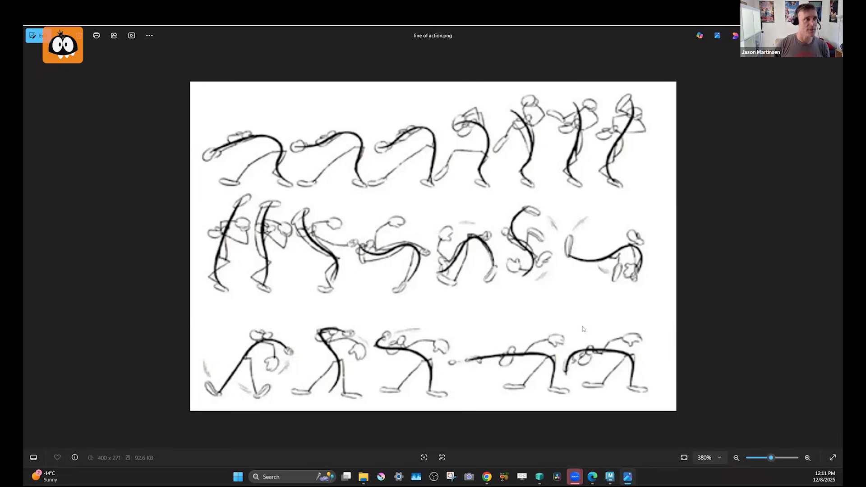
pyautogui.press('Right')
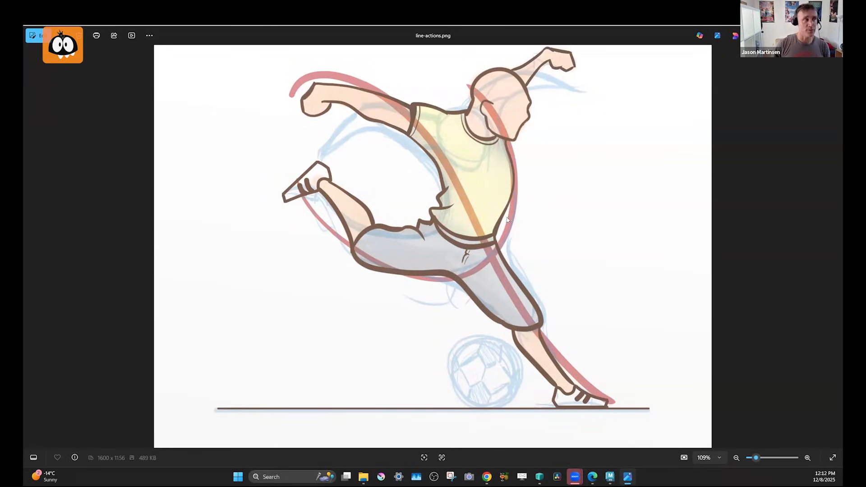
pyautogui.press('Right')
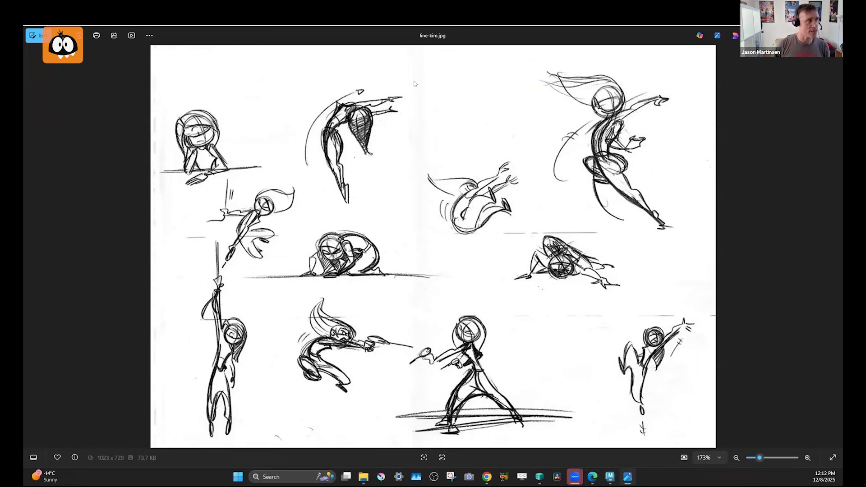
pyautogui.press('Right')
pyautogui.press('Right')
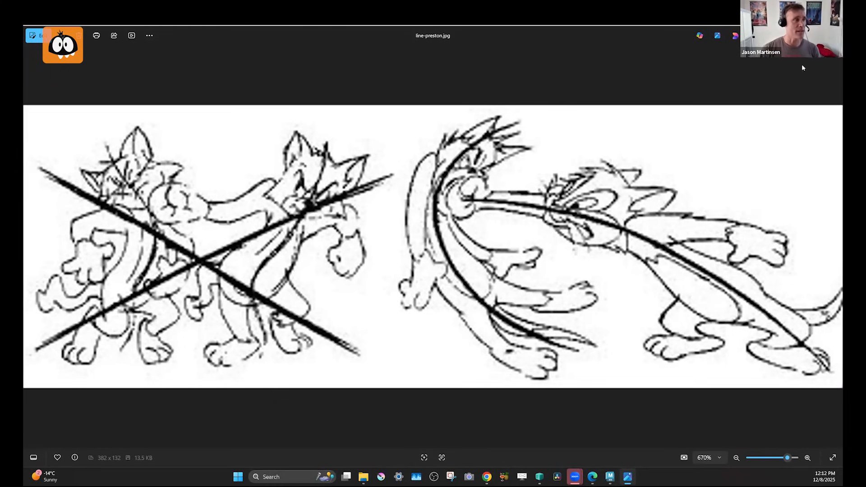
pyautogui.click(833, 35)
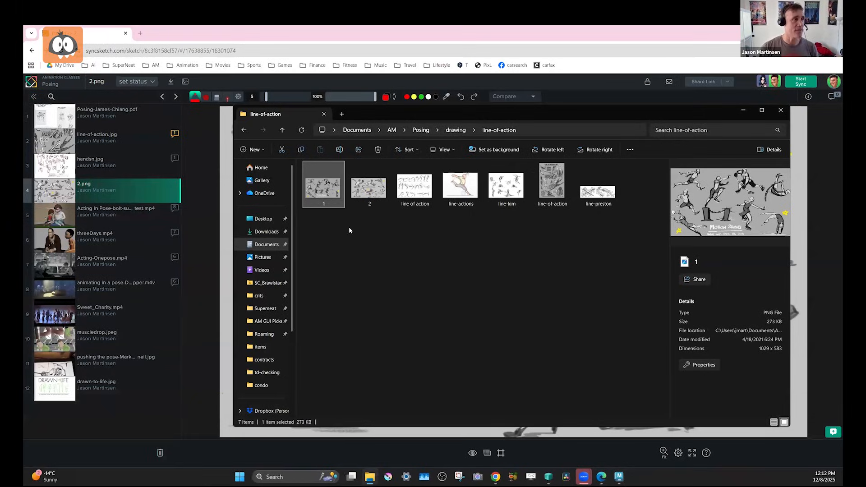
pyautogui.click(249, 40)
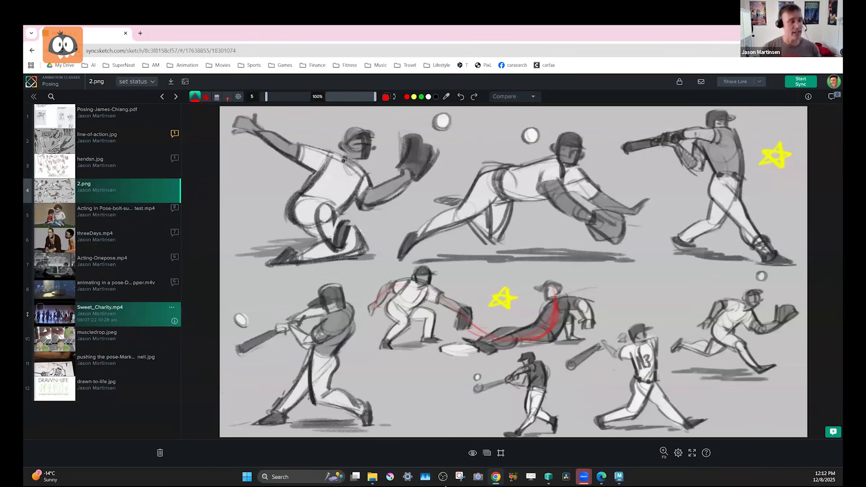
# Switch to Maya and display the character as a silhouette with all lights on, checking its side and front views.
pyautogui.hotkey('alt', 'Tab')
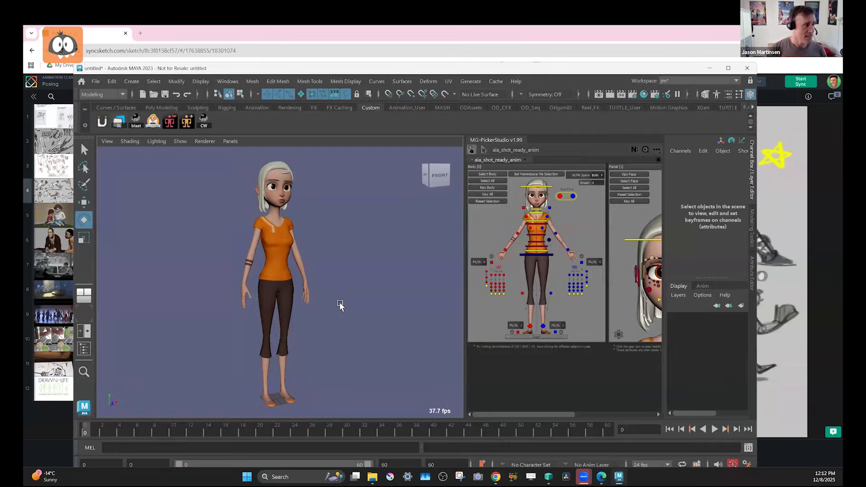
pyautogui.press('7')
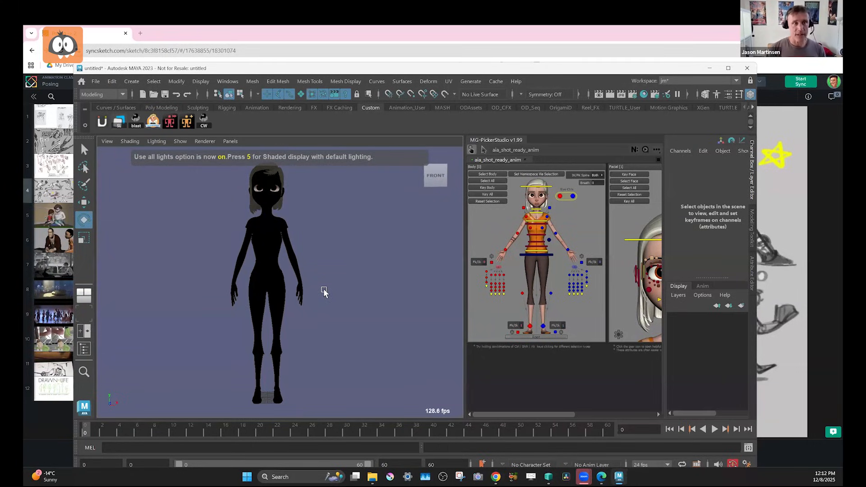
pyautogui.keyDown('alt'); pyautogui.moveTo(298, 300); pyautogui.dragTo(300, 405); pyautogui.keyUp('alt')
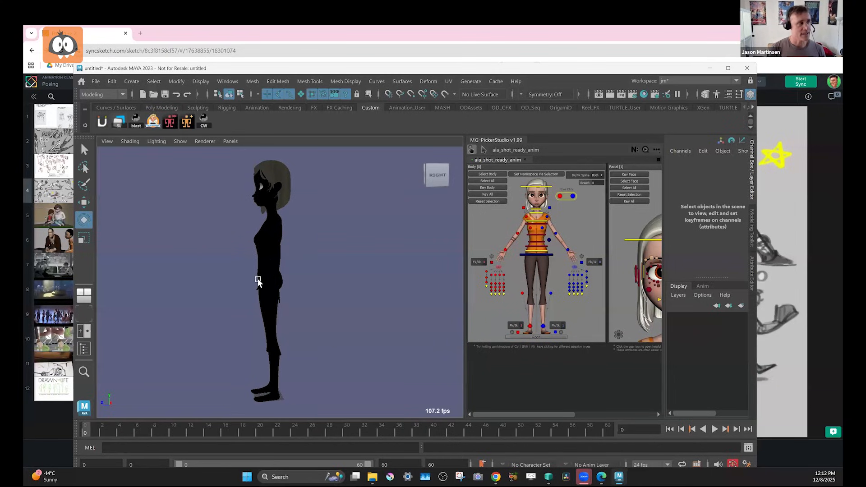
pyautogui.keyDown('alt'); pyautogui.moveTo(261, 286); pyautogui.dragTo(301, 350); pyautogui.keyUp('alt')
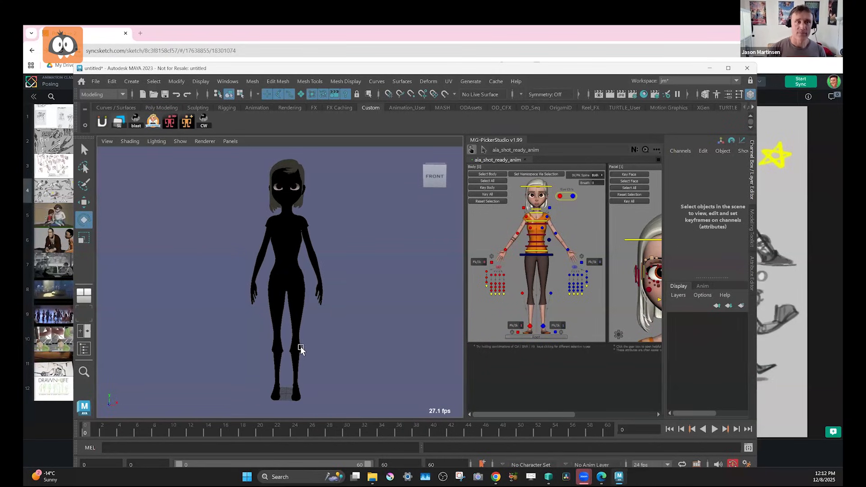
# Raise the character's left foot IK control off the ground.
pyautogui.click(543, 327)
pyautogui.press('w')
pyautogui.moveTo(390, 248); pyautogui.dragTo(388, 242, button='middle')
pyautogui.moveTo(291, 370); pyautogui.dragTo(297, 384)
pyautogui.moveTo(293, 349); pyautogui.dragTo(296, 348)
# Move the right foot control behind the body to about Y 33, Z -58, rotate it about 92° in X, and restore textured display.
pyautogui.click(530, 326)
pyautogui.moveTo(275, 401); pyautogui.dragTo(270, 299)
pyautogui.press('e')
pyautogui.press('w')
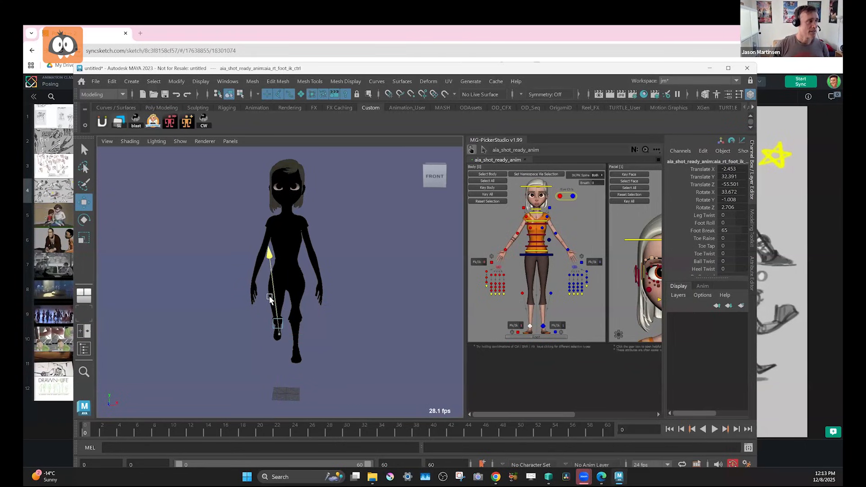
pyautogui.press('e')
pyautogui.moveTo(280, 368); pyautogui.dragTo(324, 328)
pyautogui.press('w')
pyautogui.moveTo(205, 349); pyautogui.dragTo(202, 350)
pyautogui.press('e')
pyautogui.moveTo(278, 300); pyautogui.dragTo(296, 327)
pyautogui.press('6')
pyautogui.keyDown('alt'); pyautogui.moveTo(299, 271); pyautogui.dragTo(256, 304); pyautogui.keyUp('alt')
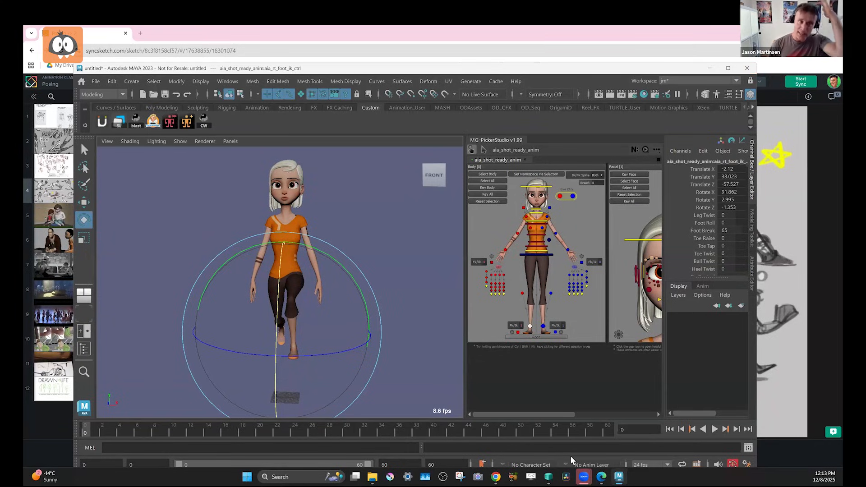
# Go up to the drawing folder in File Explorer, and open the pushing the pose image in the SyncSketch review.
pyautogui.moveTo(372, 477)
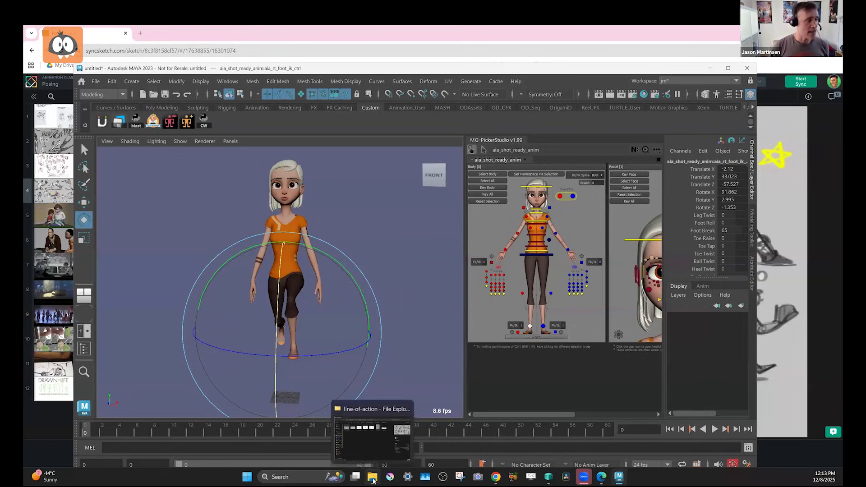
pyautogui.click(375, 456)
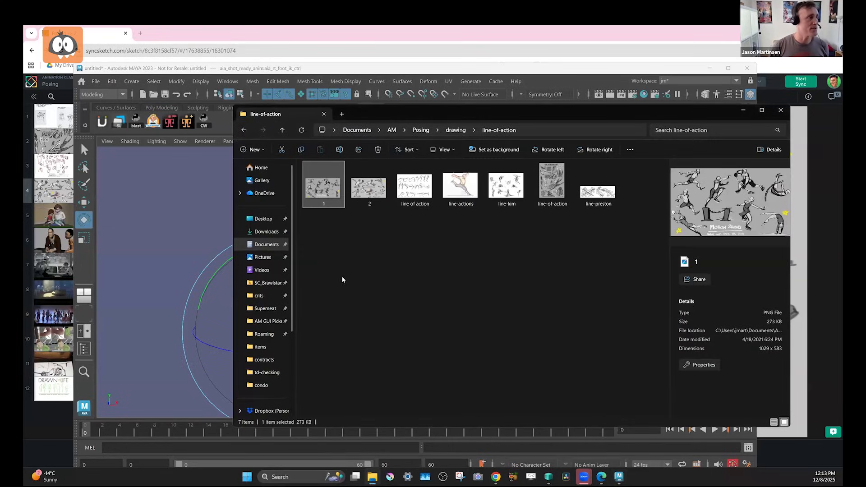
pyautogui.click(456, 130)
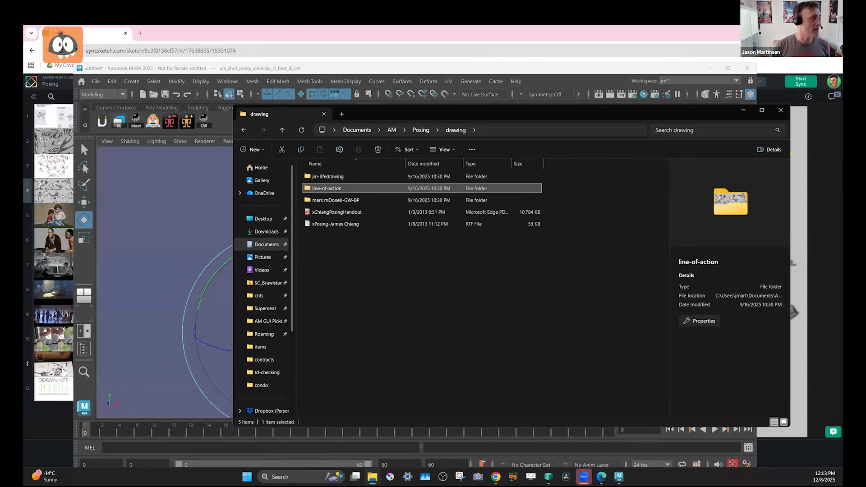
pyautogui.click(63, 370)
pyautogui.click(117, 364)
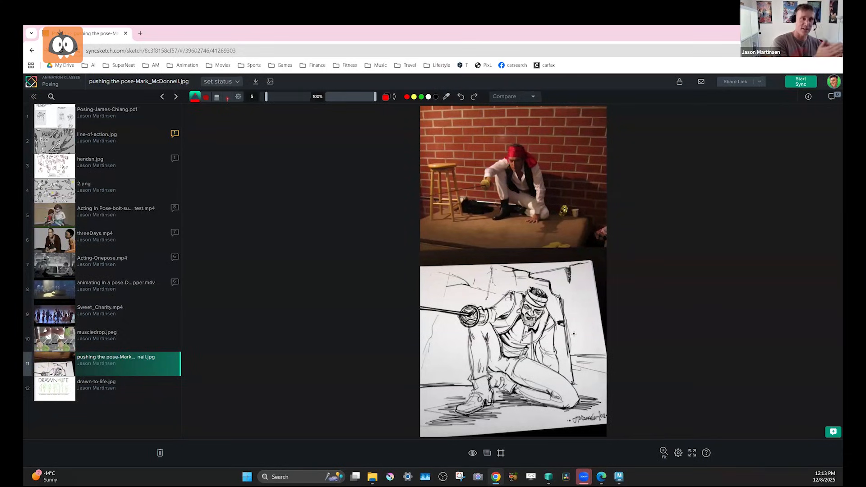
# Open drawn-to-life.jpg and examine the author credits and the row of green figure sketches on the book cover.
pyautogui.click(88, 392)
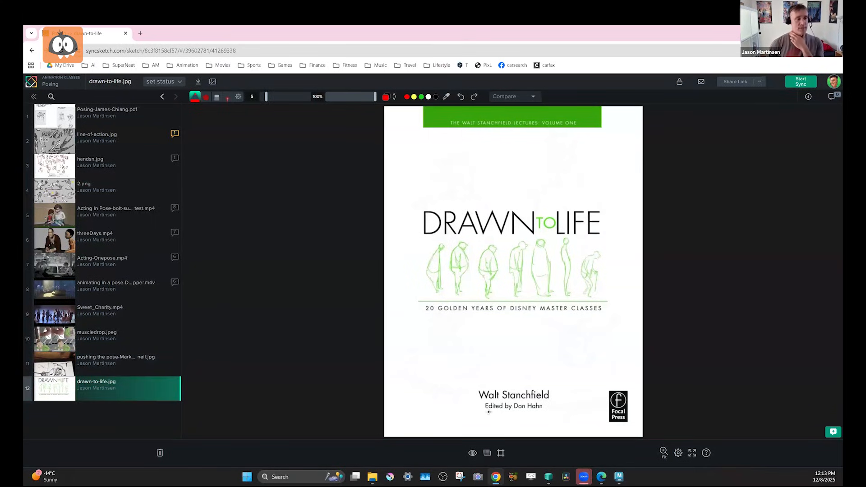
pyautogui.scroll(5, 513, 409)
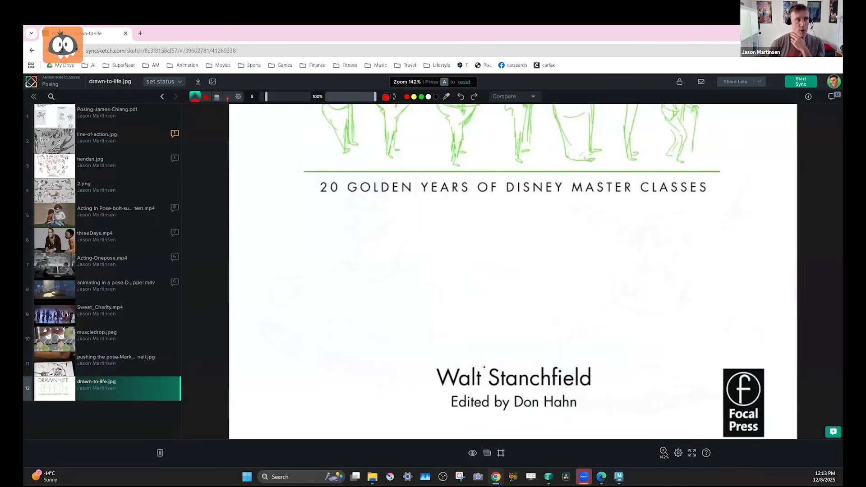
pyautogui.scroll(-7, 485, 367)
pyautogui.scroll(2, 486, 368)
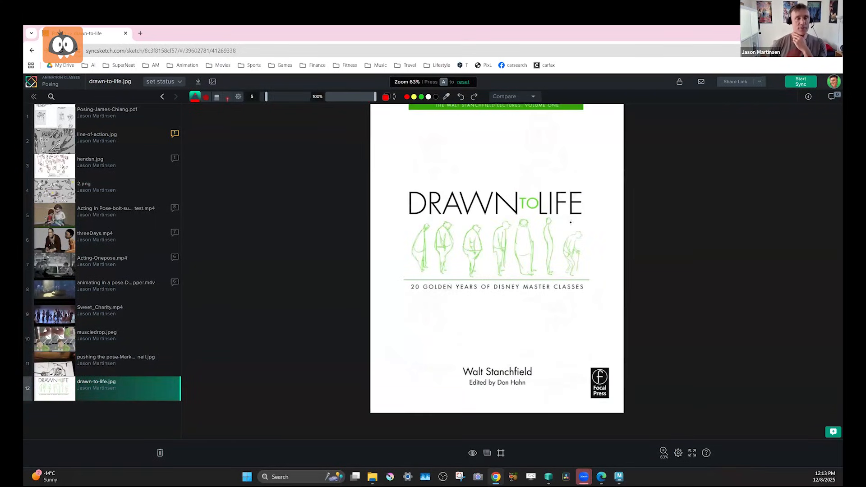
pyautogui.scroll(2, 557, 234)
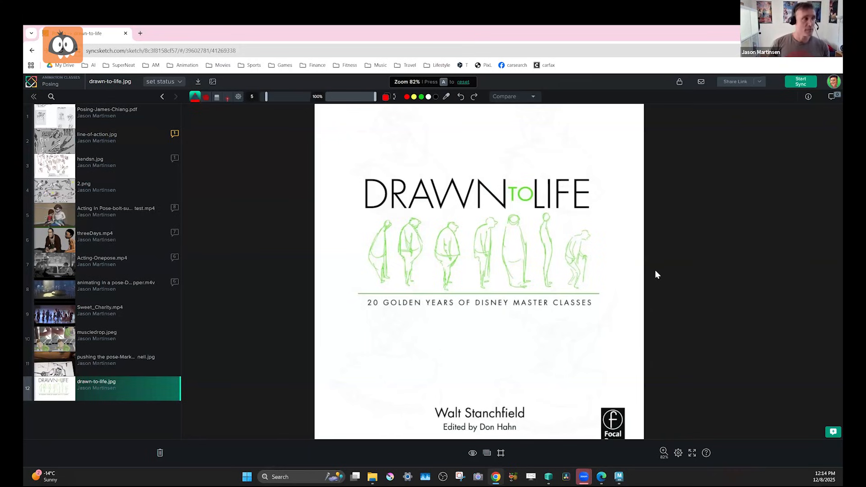
pyautogui.scroll(5, 528, 266)
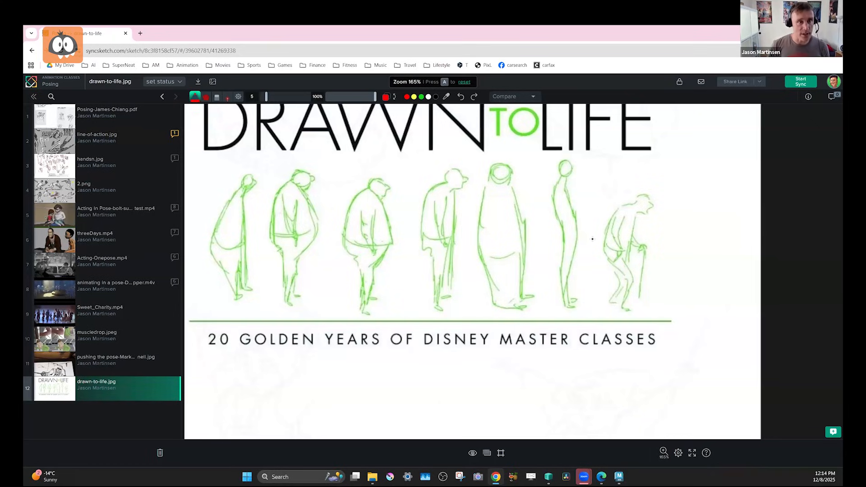
pyautogui.scroll(-3, 597, 244)
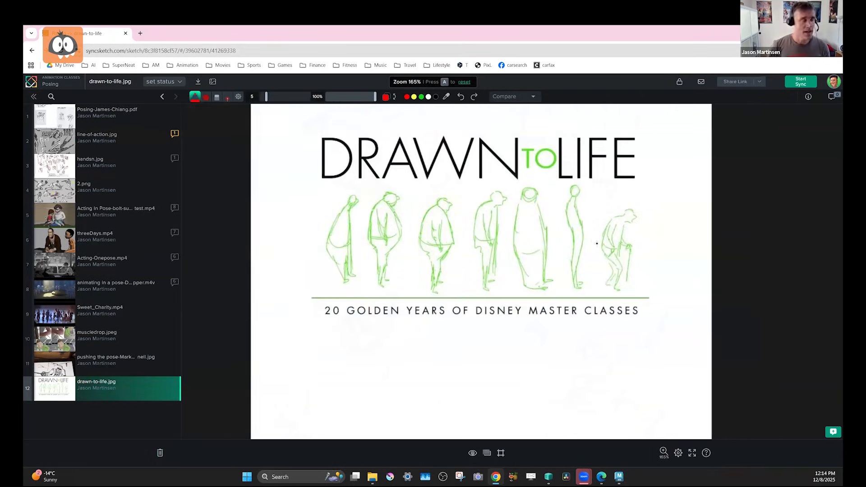
# Reopen the pushing the pose image and examine the ink drawing of the kneeling swordsman up close.
pyautogui.click(146, 365)
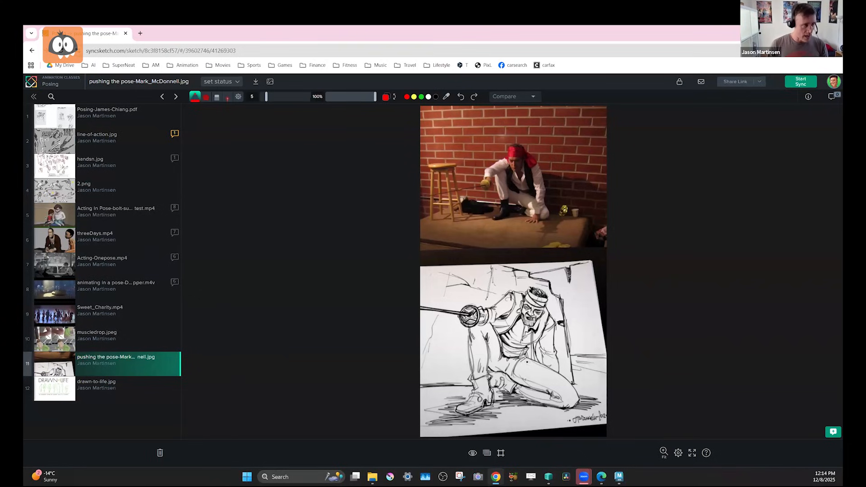
pyautogui.scroll(3, 516, 352)
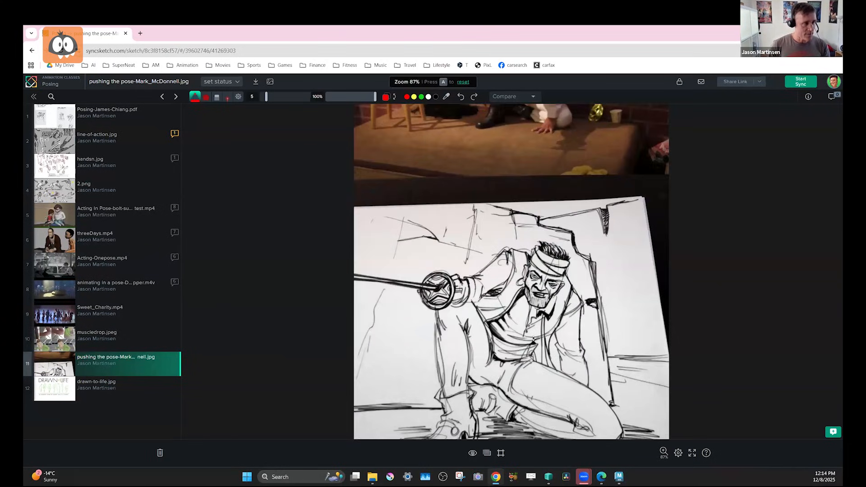
# Compare the photo of the seated swordsman with the pushed ink drawing beneath it, examining the whole pose and the figure details.
pyautogui.scroll(-3, 534, 340)
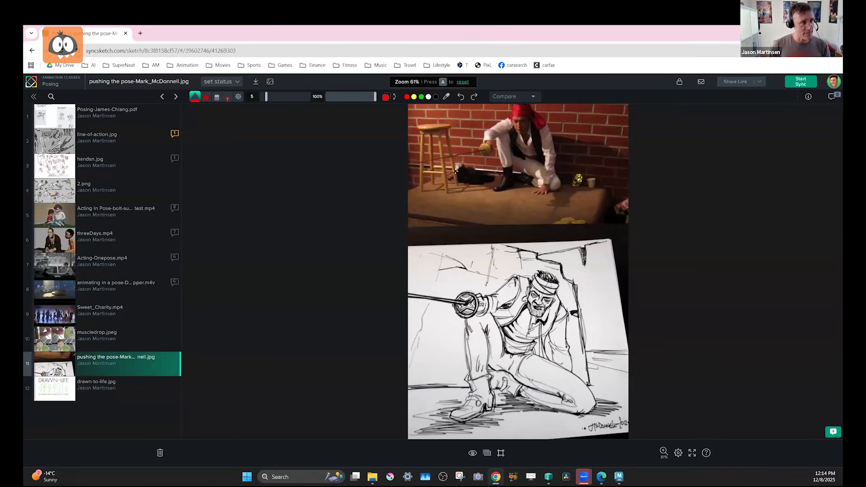
pyautogui.scroll(1, 527, 246)
pyautogui.scroll(-2, 527, 247)
pyautogui.moveTo(533, 194); pyautogui.dragTo(522, 271, button='middle')
pyautogui.scroll(1, 522, 271)
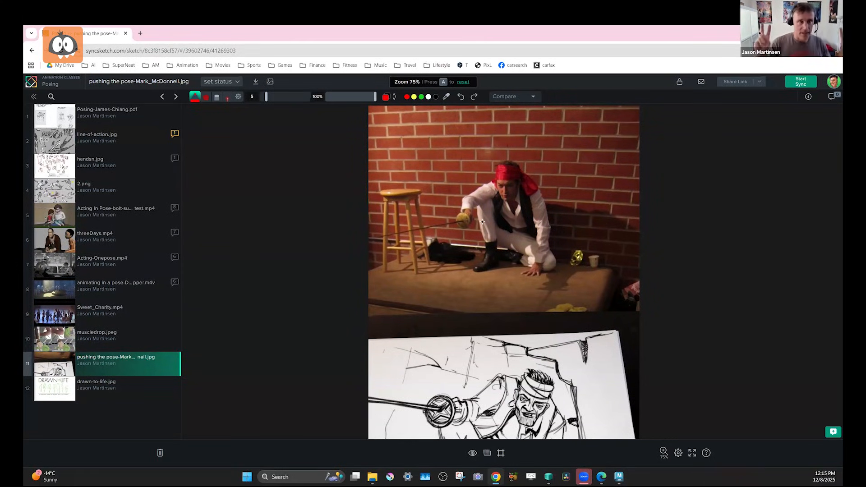
pyautogui.scroll(-3, 562, 279)
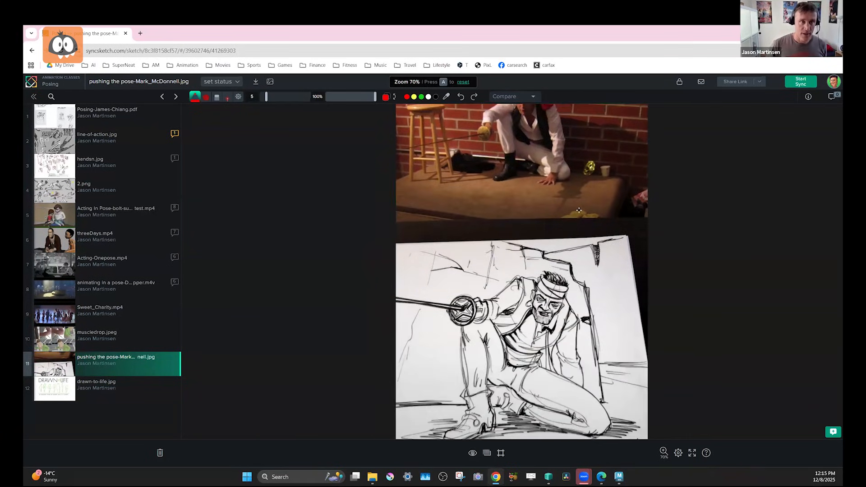
pyautogui.moveTo(545, 183); pyautogui.dragTo(545, 192, button='middle')
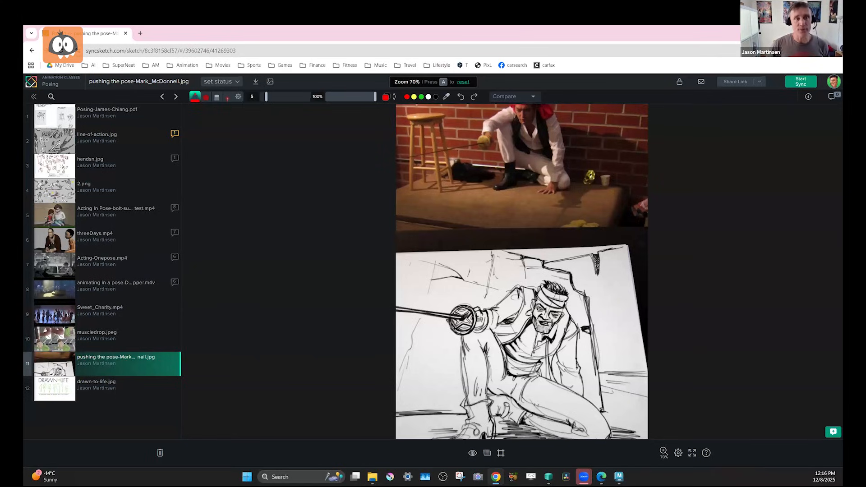
pyautogui.moveTo(565, 320)
pyautogui.mouseDown(button='middle')
pyautogui.moveTo(562, 366)
pyautogui.moveTo(560, 330)
pyautogui.mouseUp(button='middle')
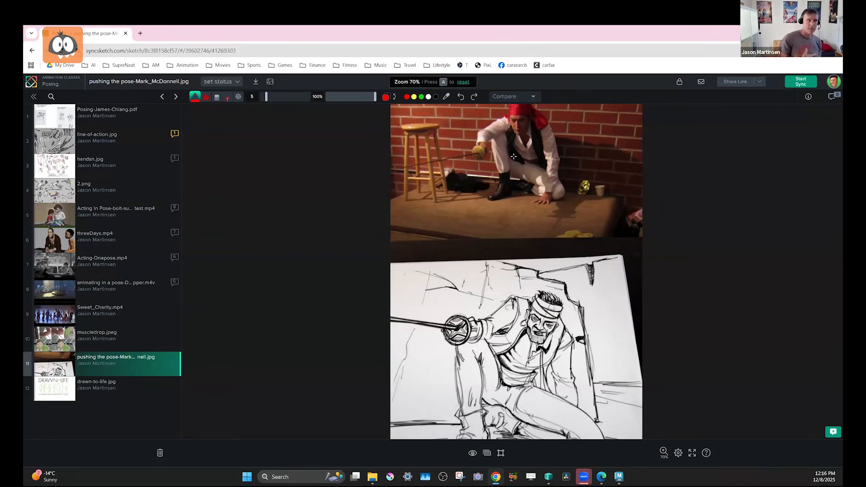
pyautogui.moveTo(532, 324); pyautogui.dragTo(524, 289, button='middle')
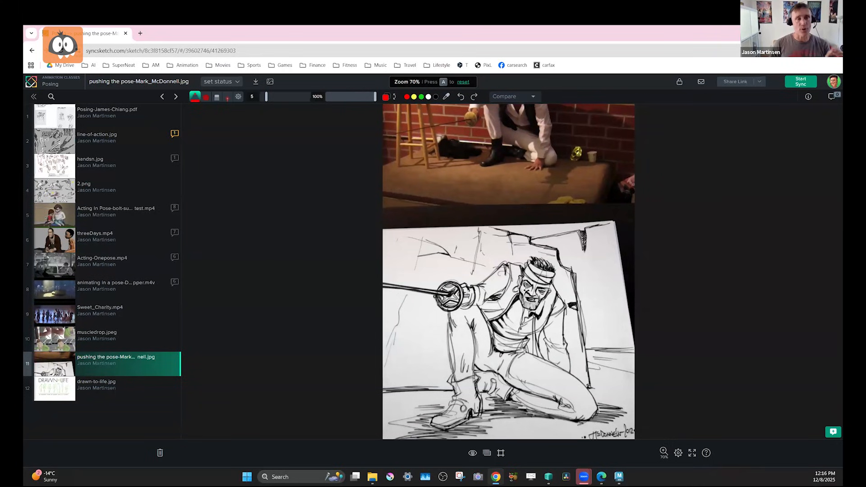
pyautogui.moveTo(516, 184); pyautogui.dragTo(497, 337, button='middle')
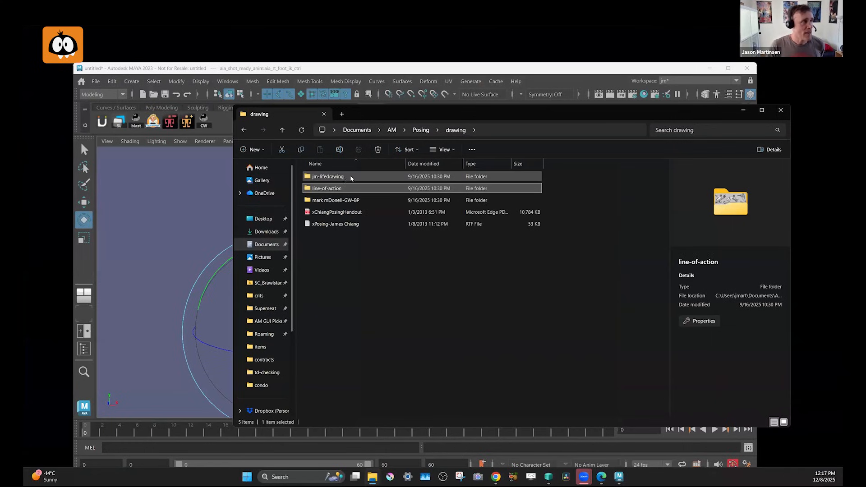
# In File Explorer, open the 5 dress image from the before-after folder inside jm-lifedrawing and enlarge the image viewer.
pyautogui.doubleClick(348, 177)
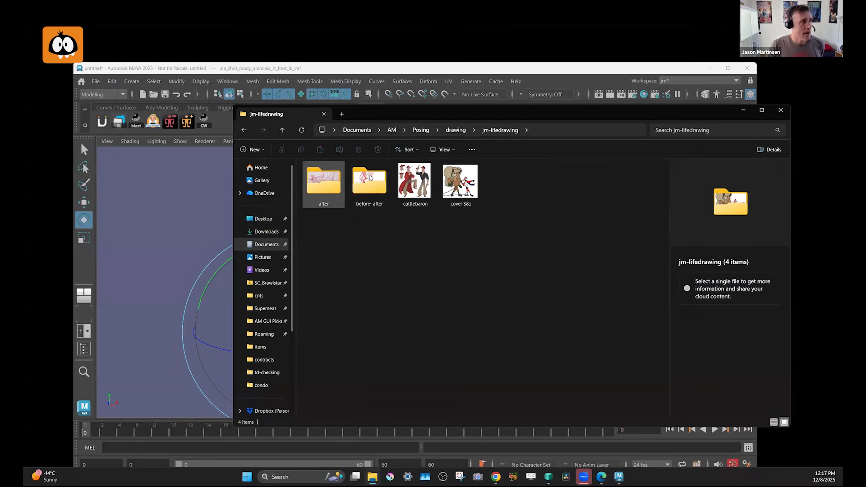
pyautogui.doubleClick(370, 180)
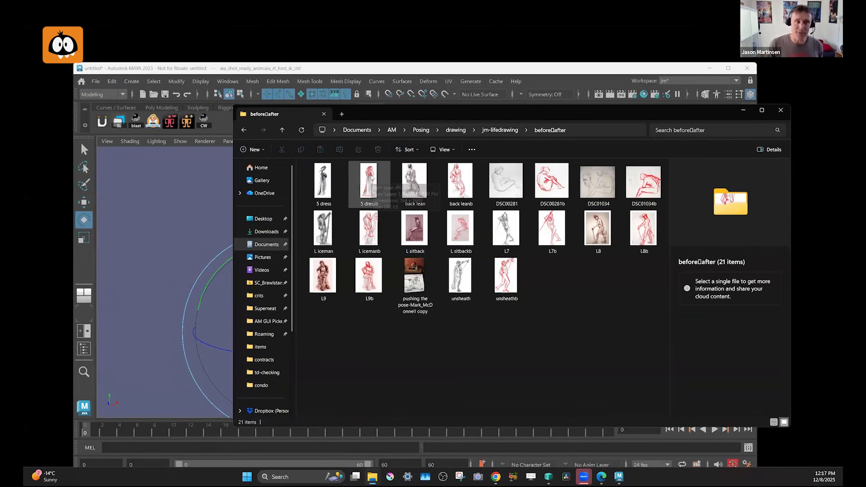
pyautogui.click(333, 184)
pyautogui.doubleClick(333, 184)
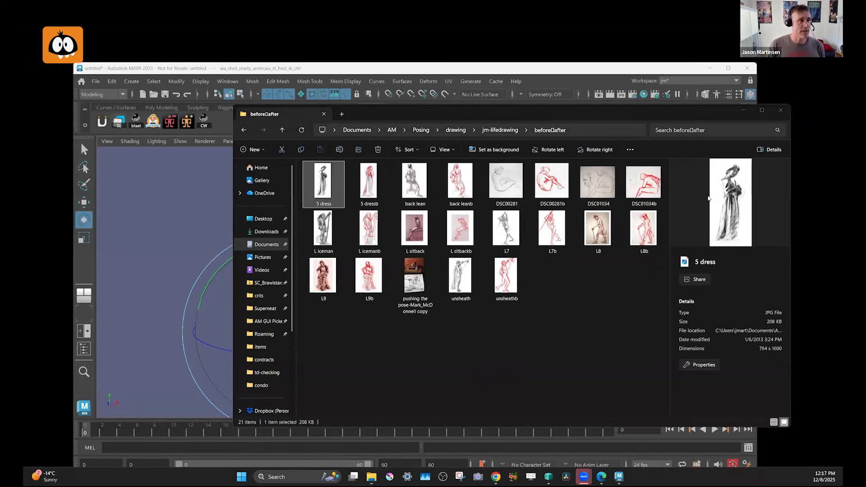
pyautogui.click(703, 117)
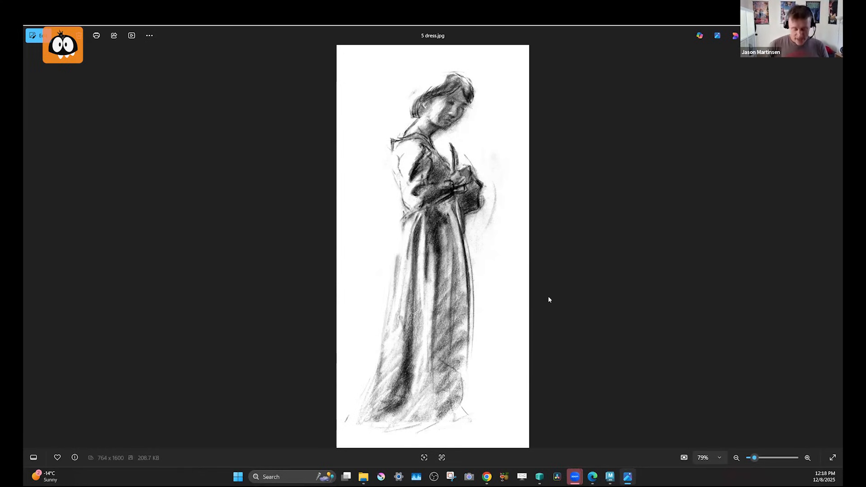
# Compare the 5 dress drawing with its red draw-over, 5 dressb, switching back and forth between the two.
pyautogui.press('Right')
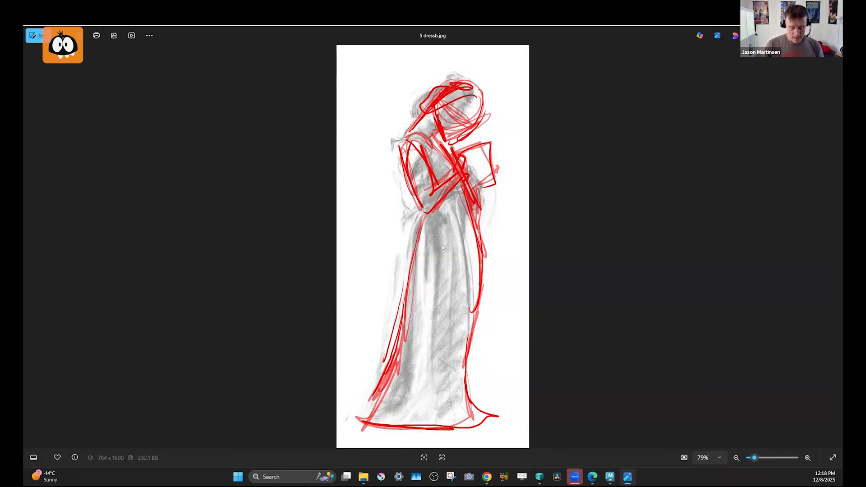
pyautogui.press('Left')
pyautogui.press('Right')
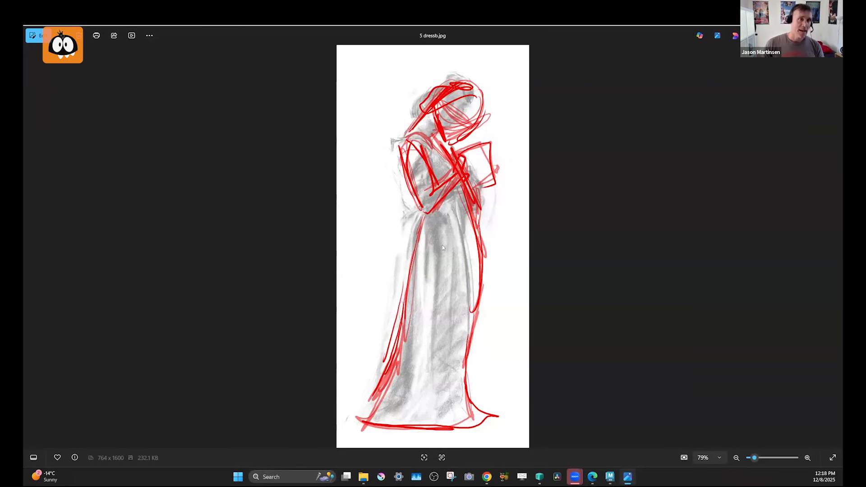
pyautogui.press('Left')
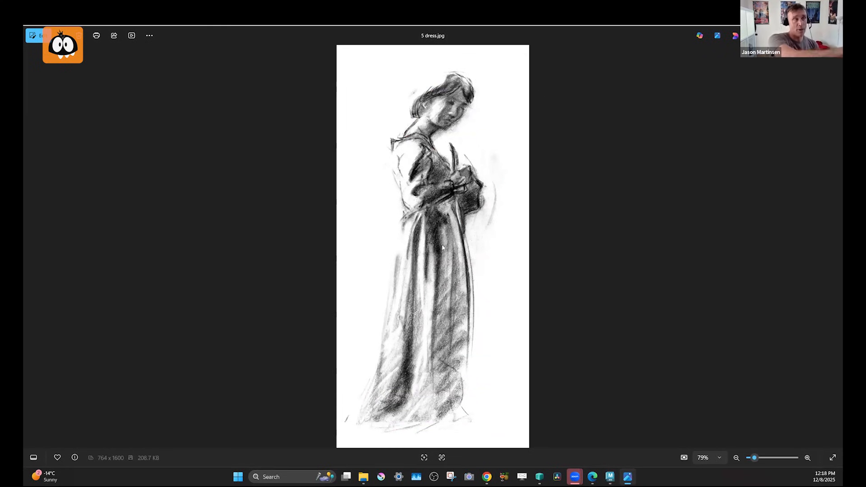
pyautogui.press('Right')
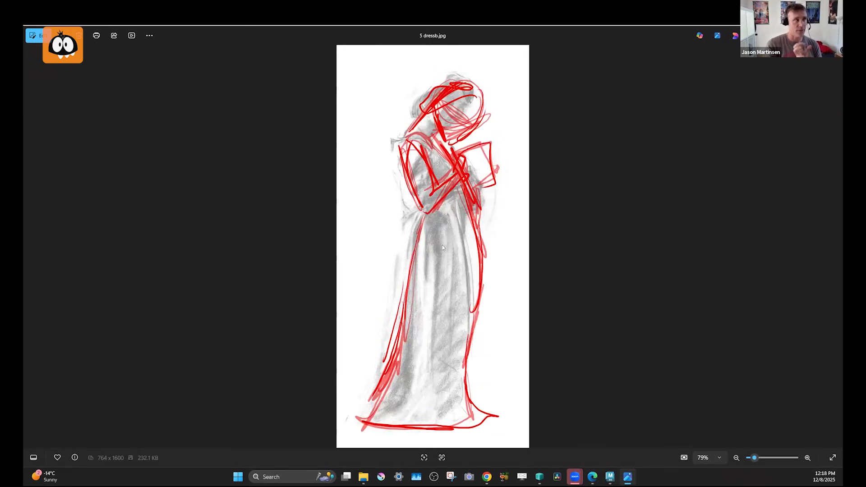
pyautogui.press('Left')
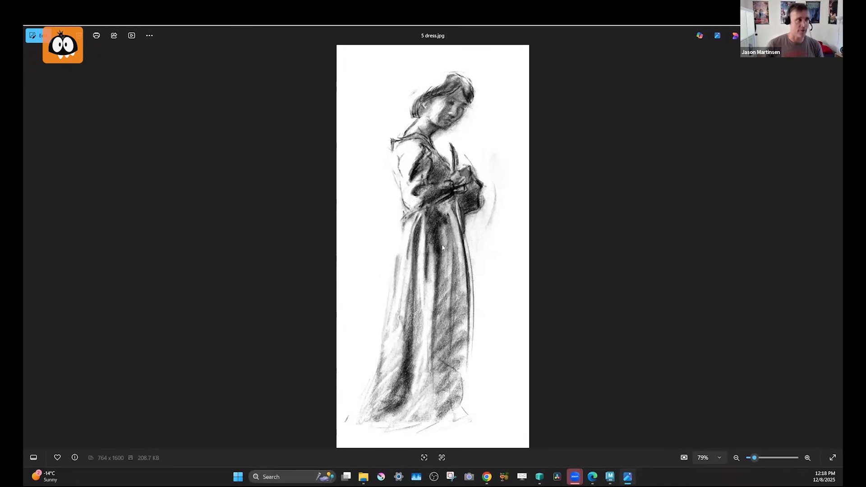
# Compare the back lean drawing of the man on the stool with its red draw-over, back leanb.
pyautogui.press('Left')
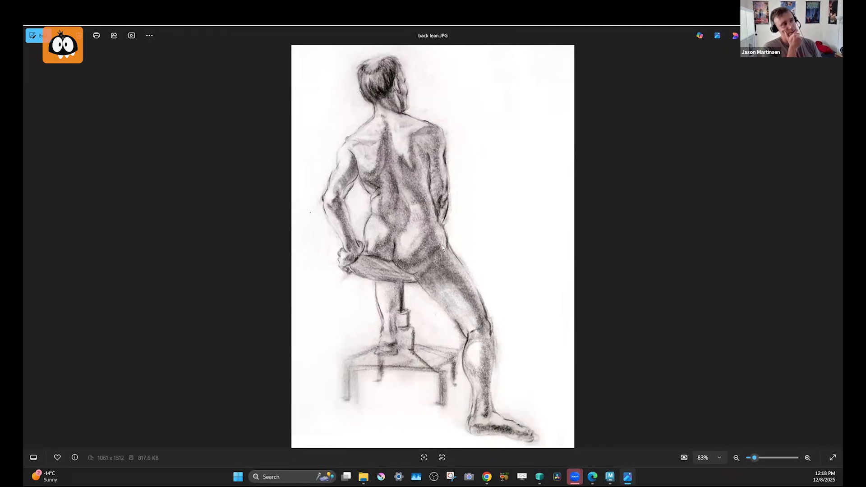
pyautogui.press('Left')
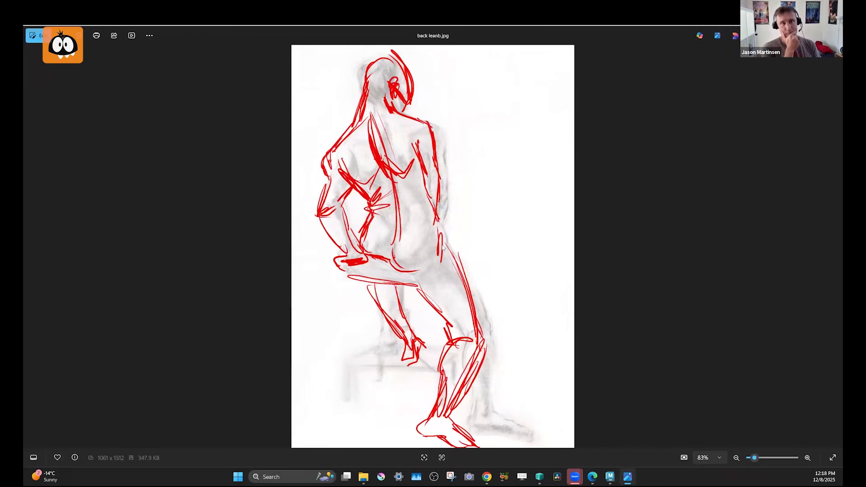
pyautogui.press('Right')
pyautogui.press('Left')
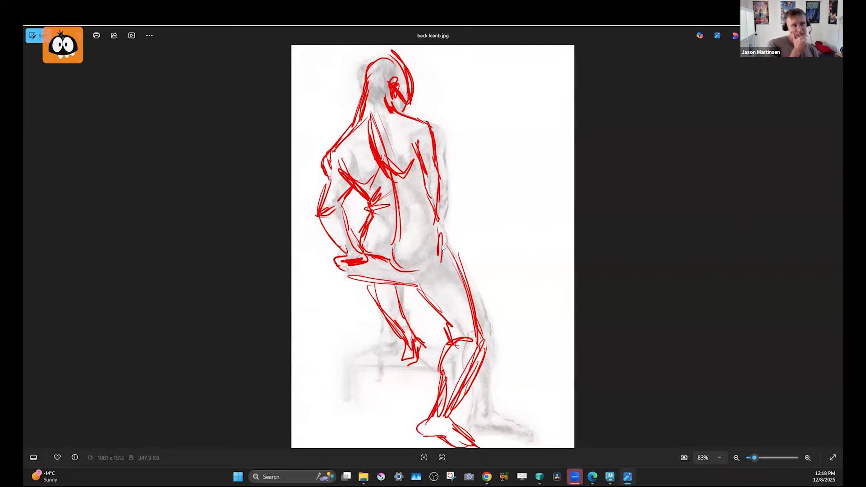
pyautogui.press('Right')
pyautogui.press('Left')
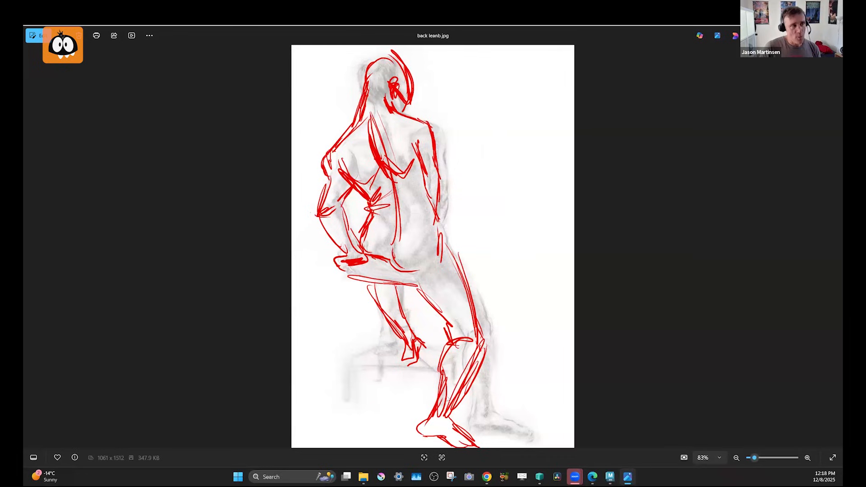
pyautogui.press('Left')
pyautogui.press('Right')
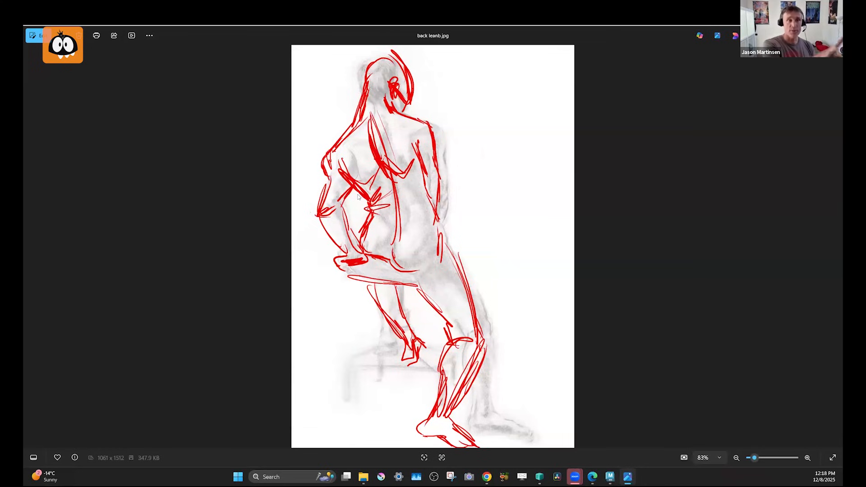
# Compare the seated woman in DSC00281 with the red draw-over in DSC00281b, alternating between the two images.
pyautogui.press('Right')
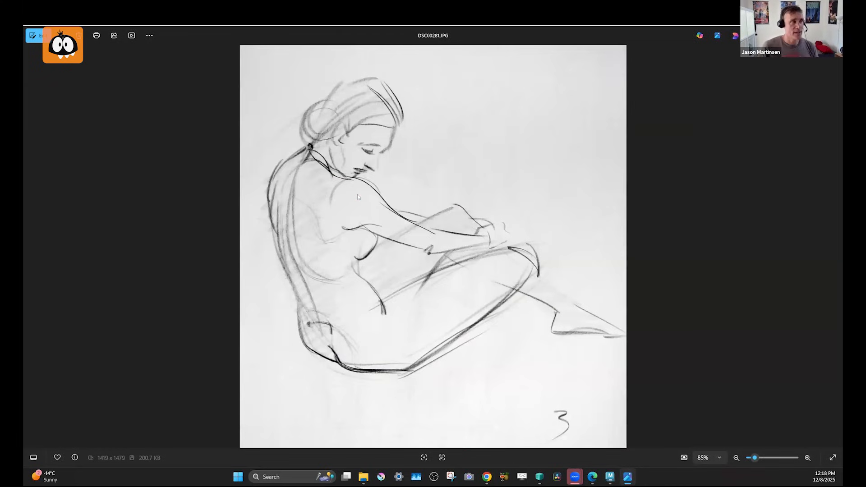
pyautogui.press('Right')
pyautogui.press('Left')
pyautogui.press('Right')
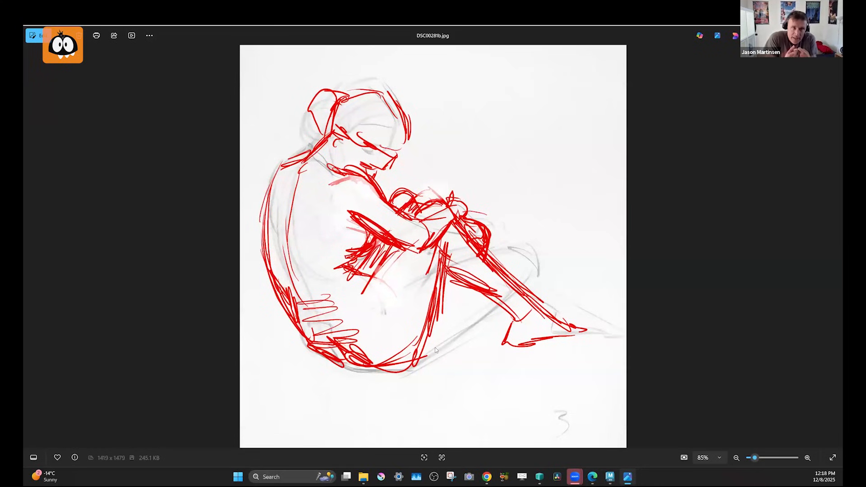
pyautogui.press('Left')
pyautogui.press('Right')
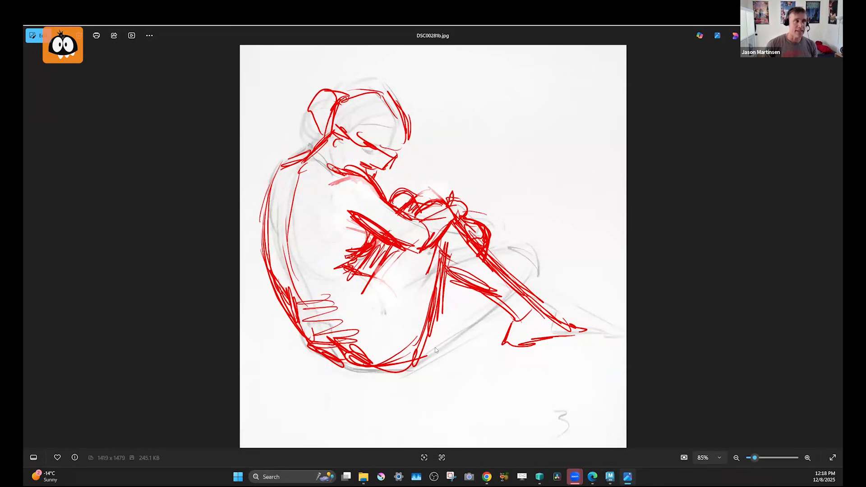
pyautogui.press('Left')
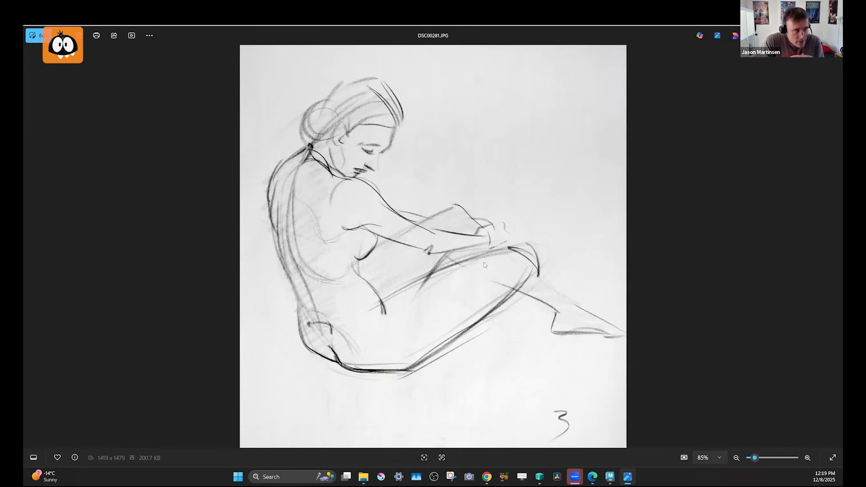
pyautogui.press('Right')
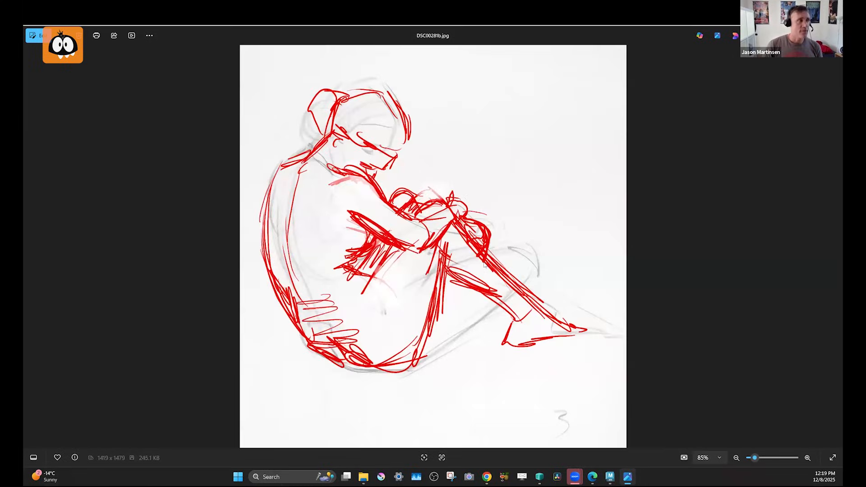
# Compare the seated man in DSC01034 with the draw-over in DSC01034b, flipping repeatedly between the two images.
pyautogui.press('Right')
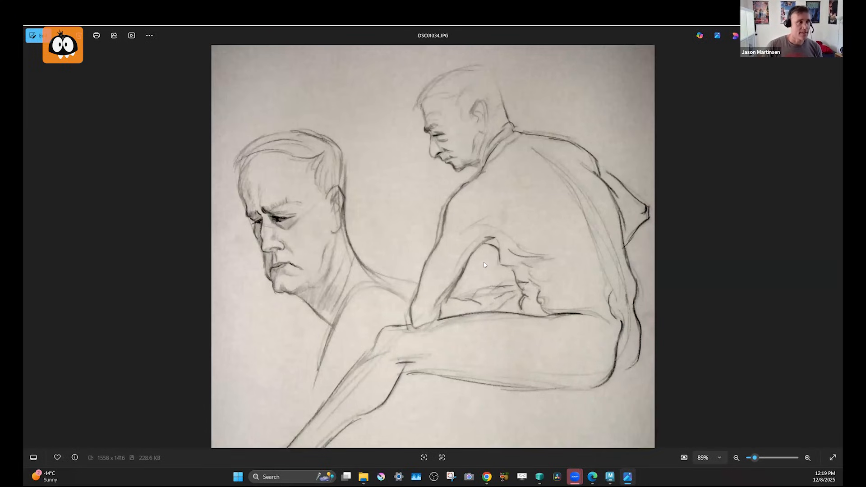
pyautogui.press('Right')
pyautogui.press('Left')
pyautogui.press('Right')
pyautogui.press('Left')
pyautogui.press('Right')
pyautogui.press('Left')
pyautogui.press('Right')
pyautogui.press('Left')
pyautogui.press('Right')
pyautogui.press('Left')
pyautogui.press('Right')
pyautogui.press('Right')
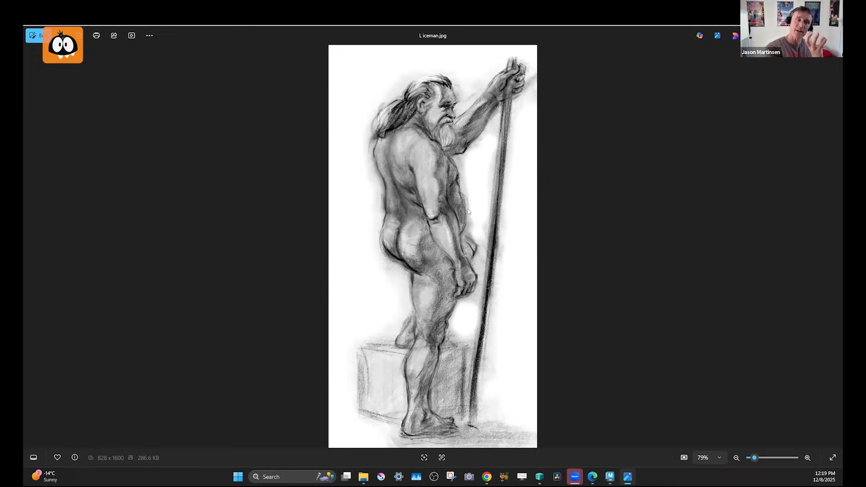
# Compare the L iceman drawing of the standing man holding a pole with its red draw-over, L icemanb.
pyautogui.press('Right')
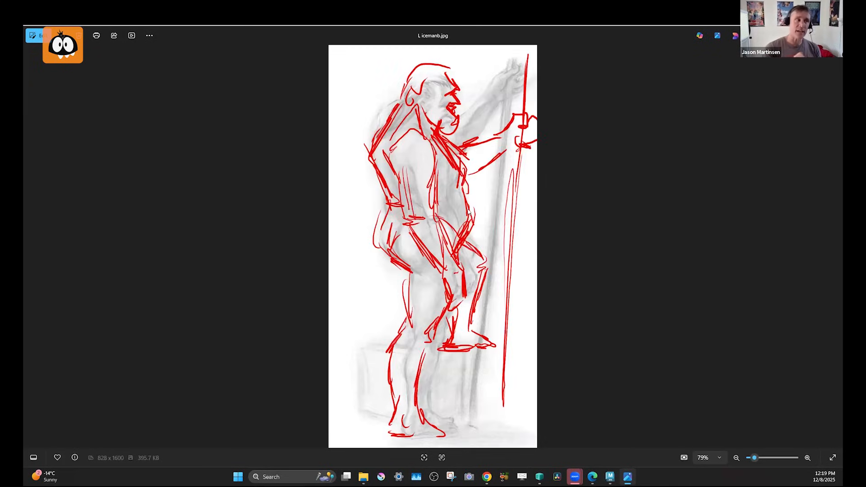
pyautogui.press('Left')
pyautogui.press('Right')
pyautogui.press('Left')
pyautogui.press('Right')
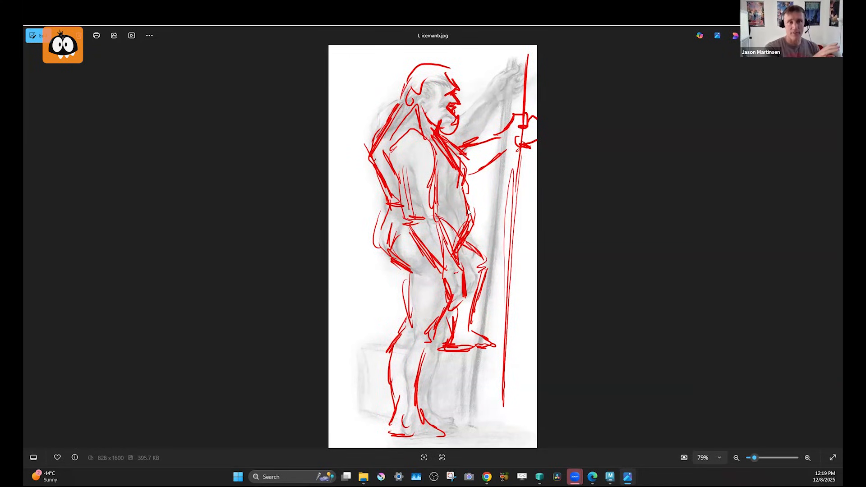
pyautogui.press('Left')
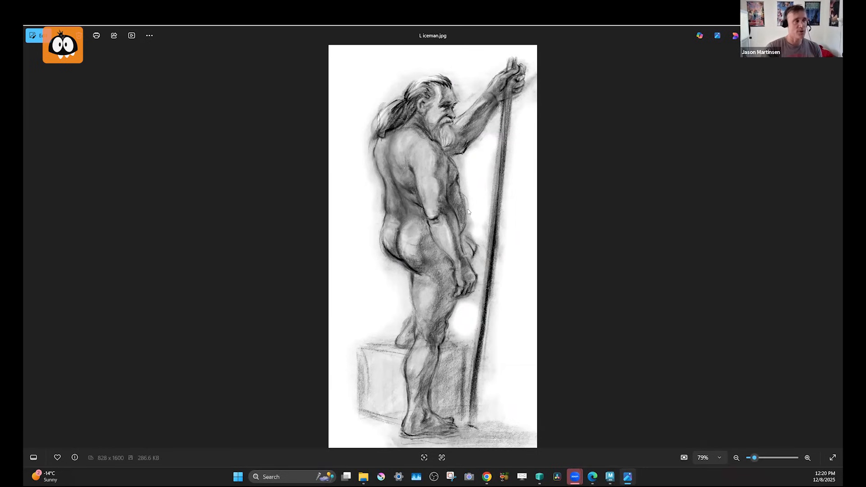
pyautogui.press('Right')
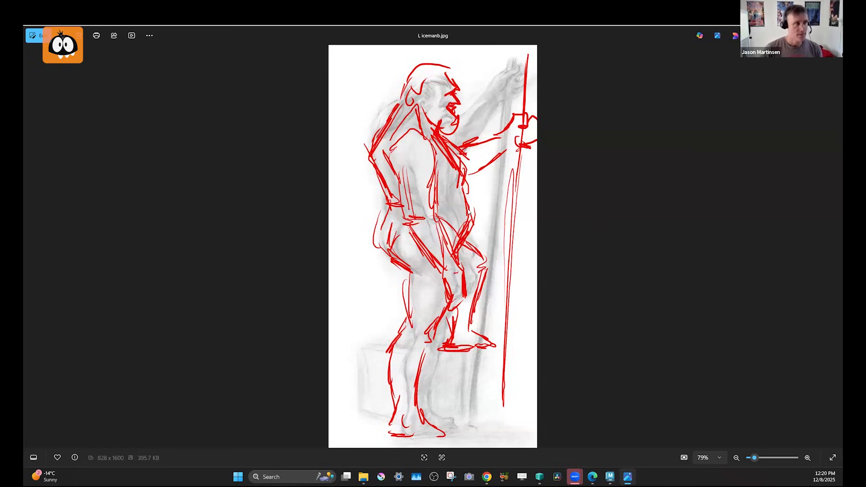
# Compare the L sitback drawing of the seated woman with its red draw-over, L sitbackb.
pyautogui.press('Right')
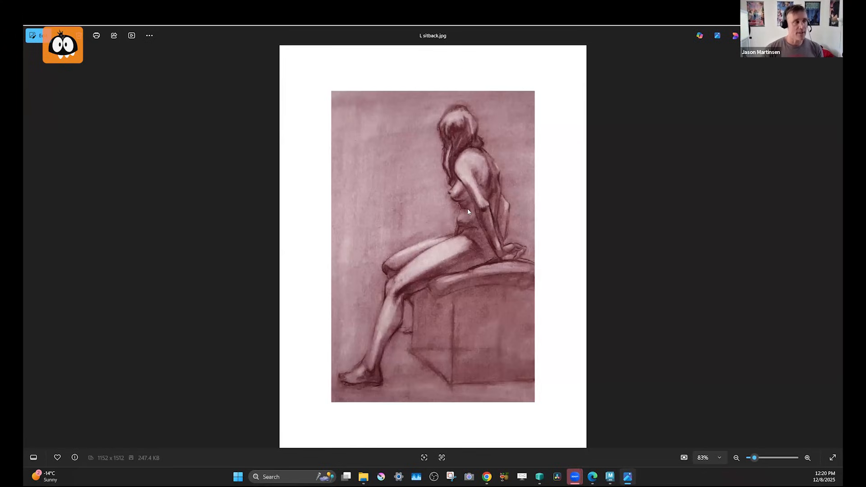
pyautogui.press('Right')
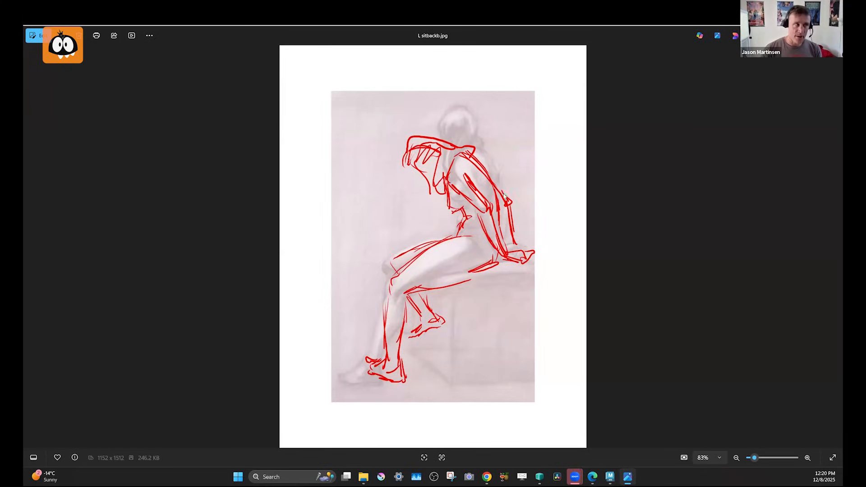
pyautogui.press('Left')
pyautogui.press('Right')
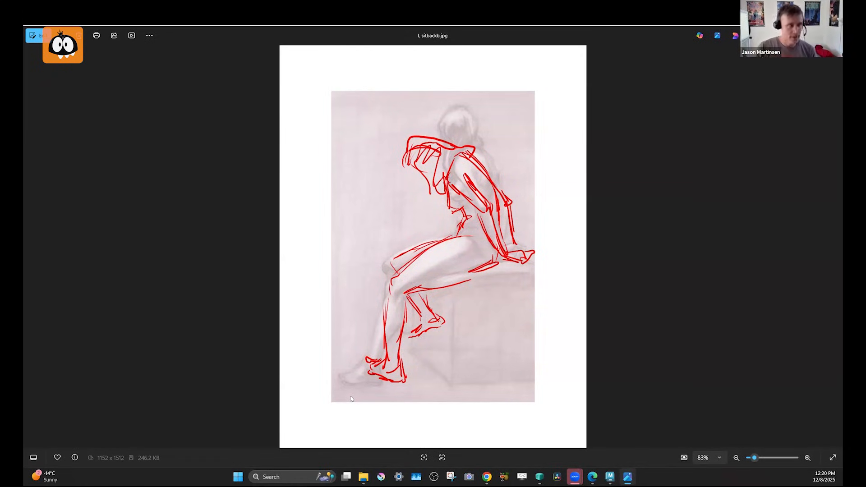
# Compare the L7 drawing of the standing man pulling a pole overhead with its red draw-over, L7b, flipping repeatedly between them.
pyautogui.press('Right')
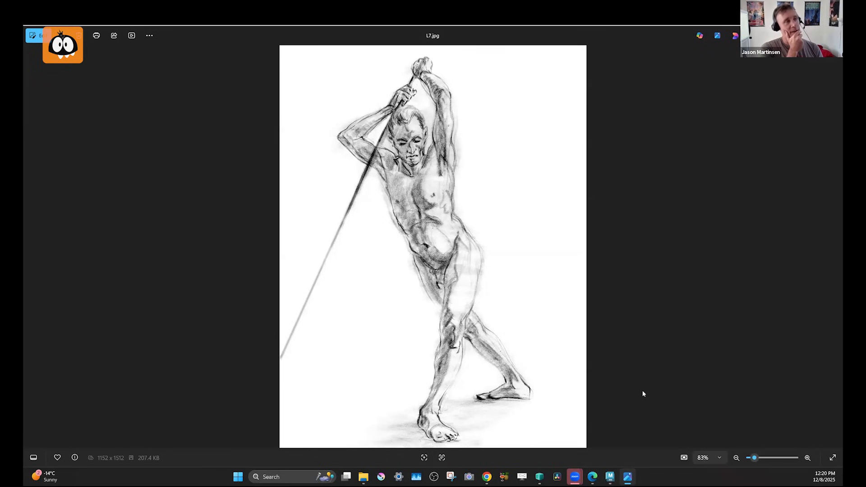
pyautogui.press('Right')
pyautogui.press('Left')
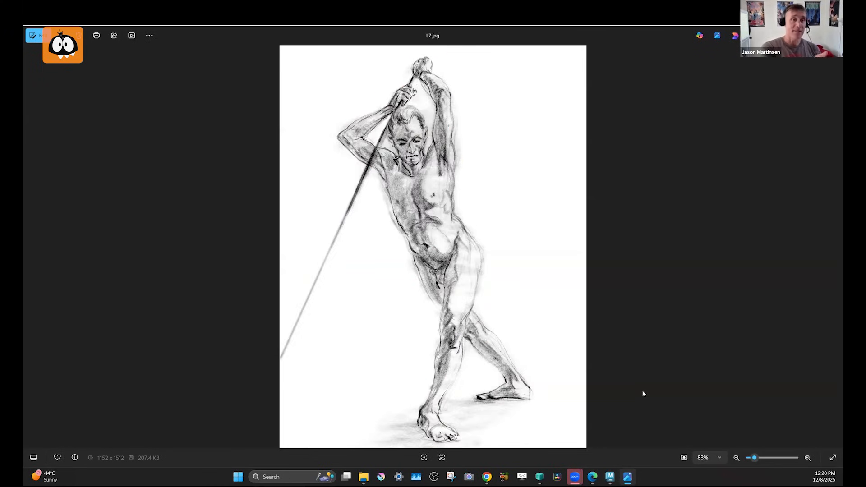
pyautogui.press('Right')
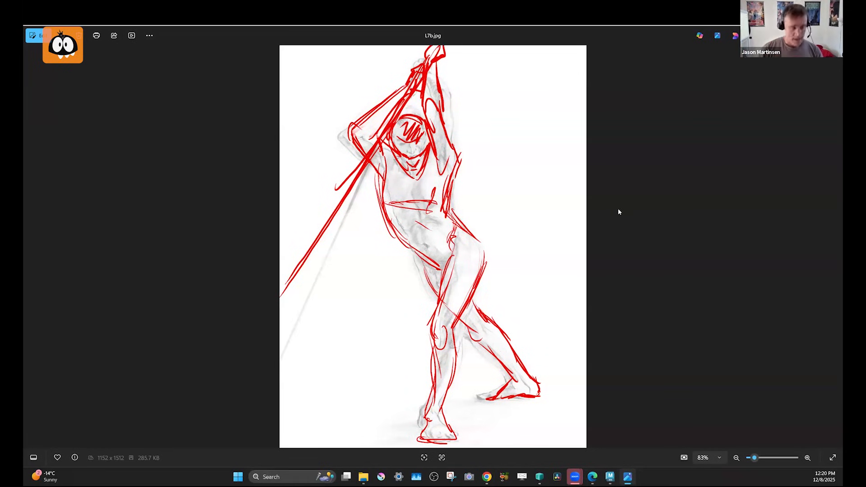
pyautogui.press('Left')
pyautogui.press('Right')
pyautogui.press('Left')
pyautogui.press('Right')
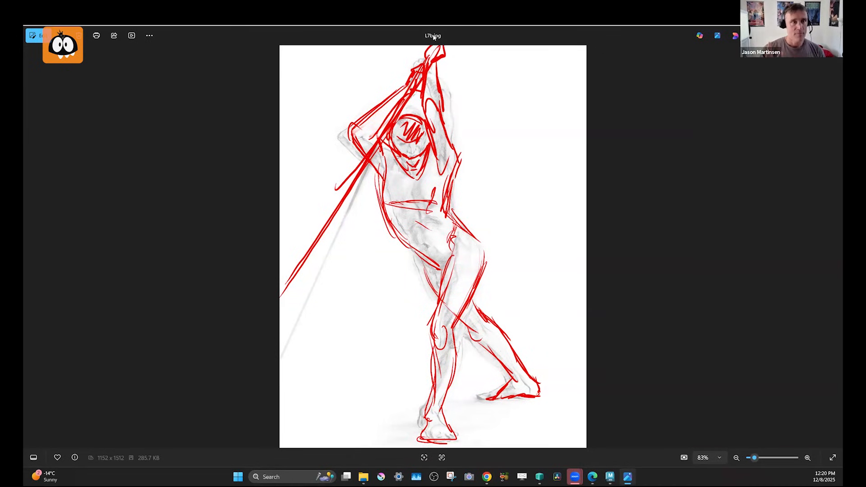
# Compare the L8 top-hatted man and the L9 seated woman with their red draw-overs, L8b and L9b.
pyautogui.press('Right')
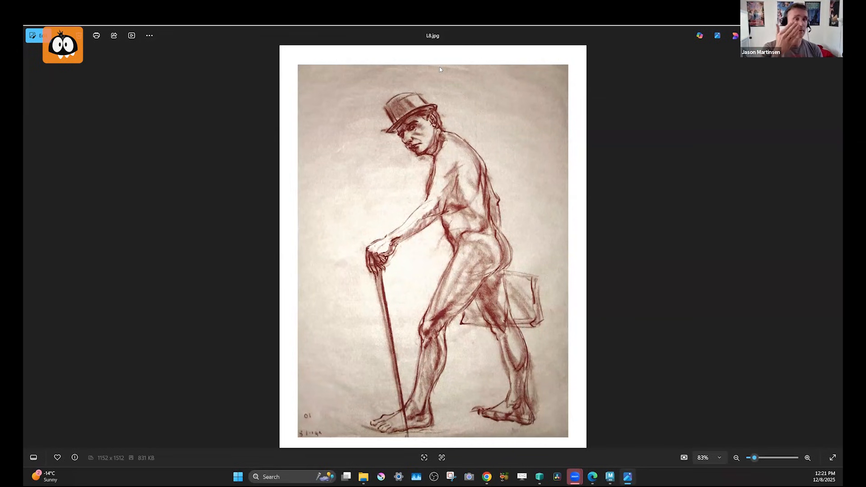
pyautogui.press('Right')
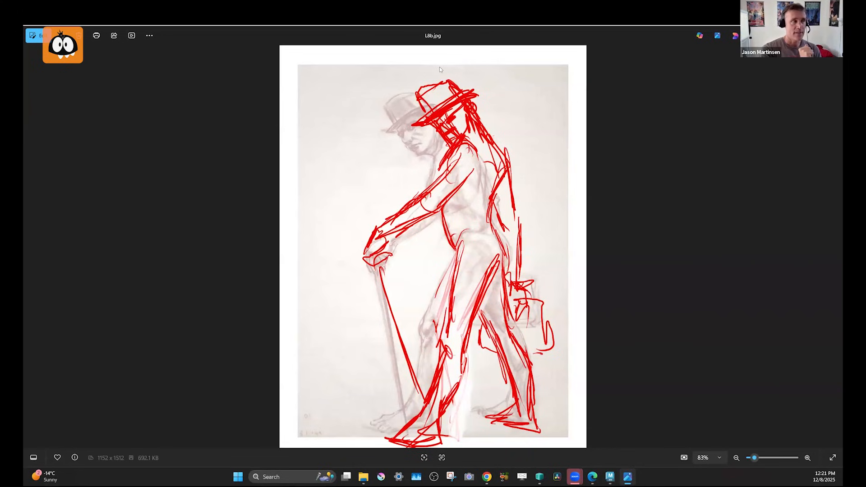
pyautogui.press('Right')
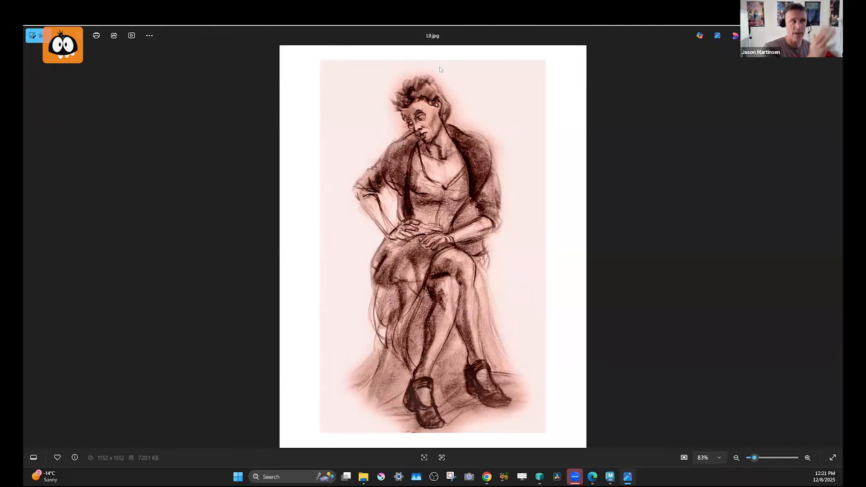
pyautogui.press('Right')
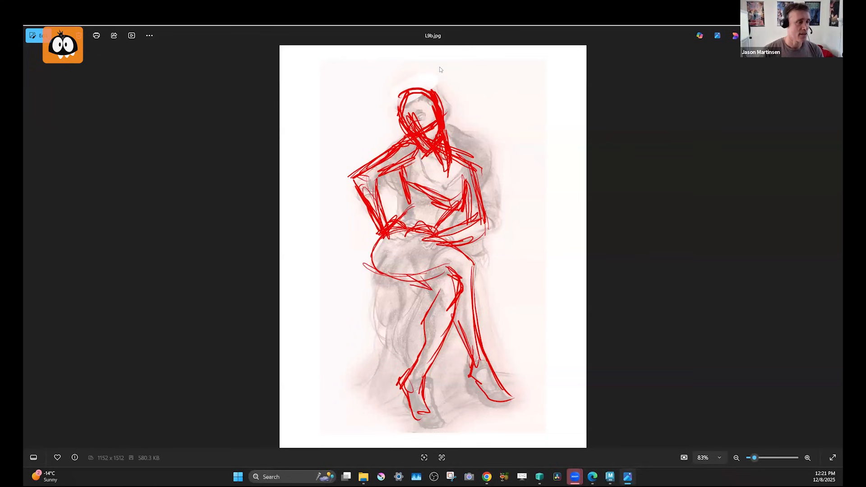
# Compare the unsheath drawing of the man raising a sword with its draw-over, unsheathb, alternating between them, and close the image viewer.
pyautogui.press('Right')
pyautogui.press('Right')
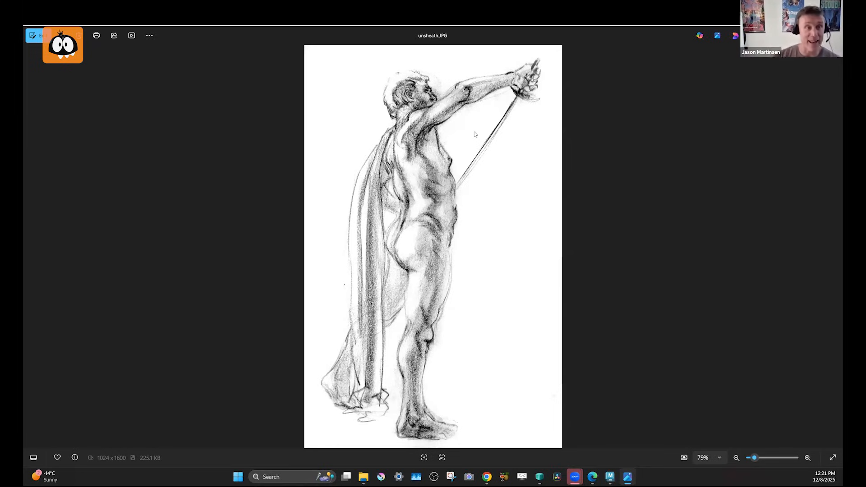
pyautogui.press('Right')
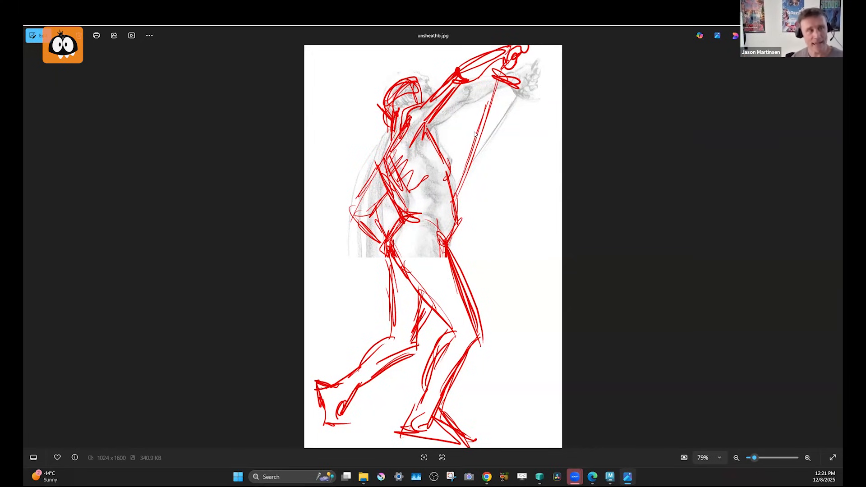
pyautogui.press('Left')
pyautogui.press('Right')
pyautogui.press('Left')
pyautogui.press('Right')
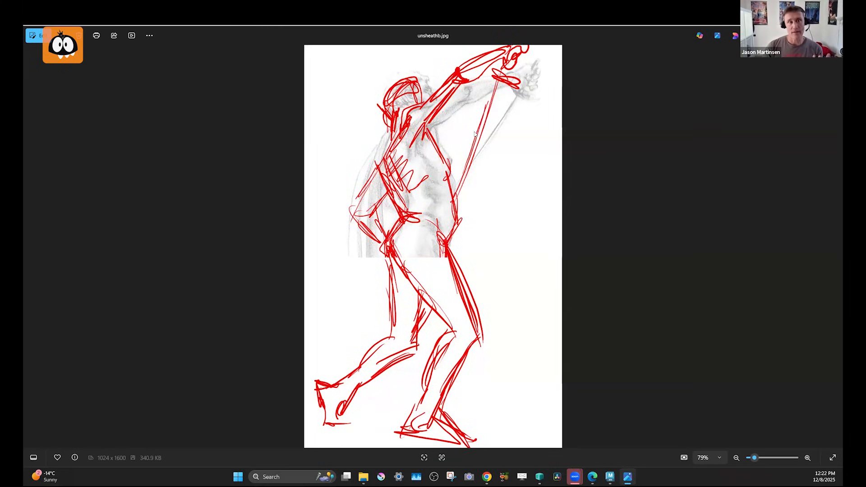
pyautogui.press('Left')
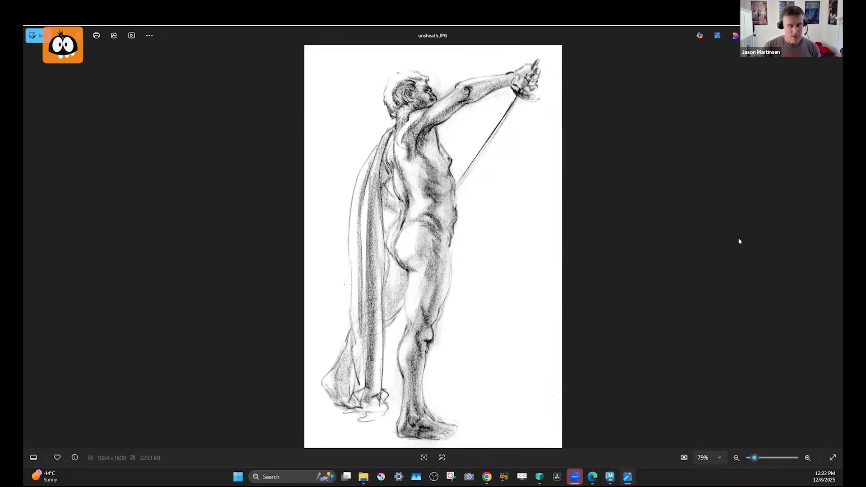
pyautogui.press('Right')
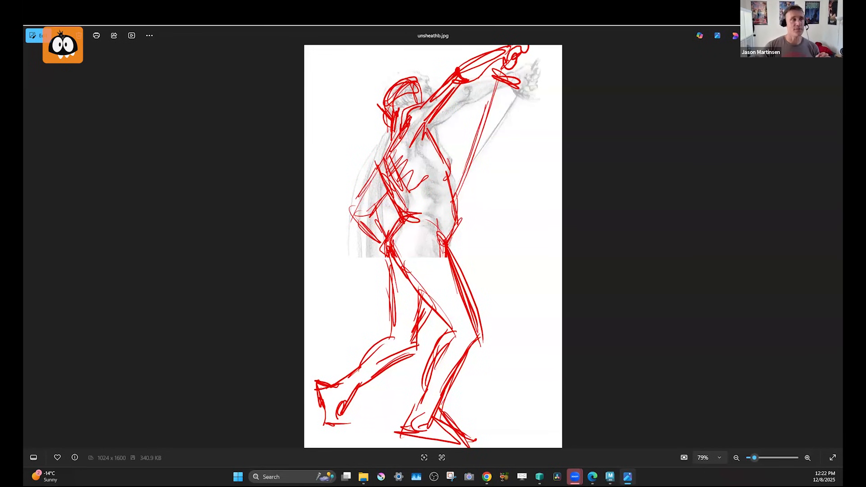
pyautogui.press('Escape')
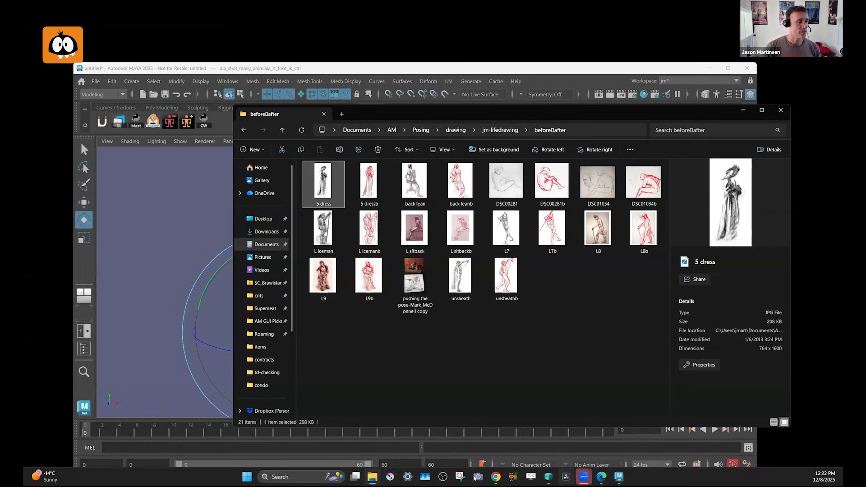
# Switch to SyncSketch in Chrome and play the Acting In Pose-bolt-subtle-test.mp4 clip, pausing it near the end.
pyautogui.click(497, 478)
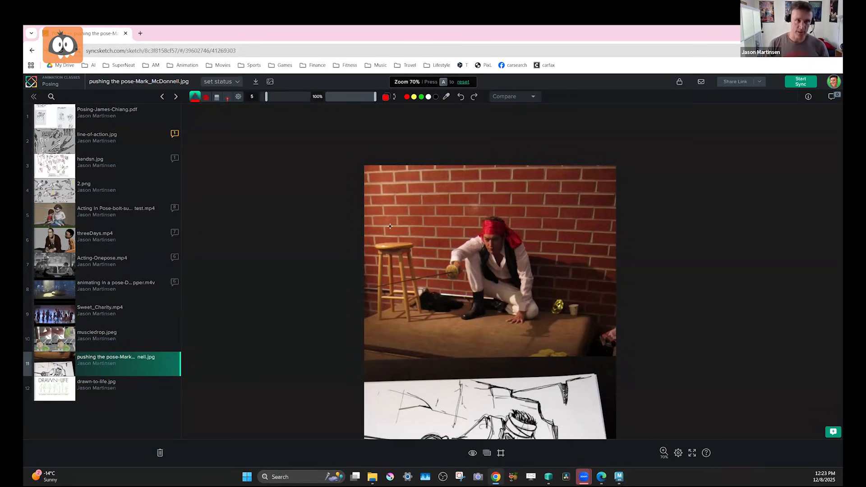
pyautogui.click(71, 219)
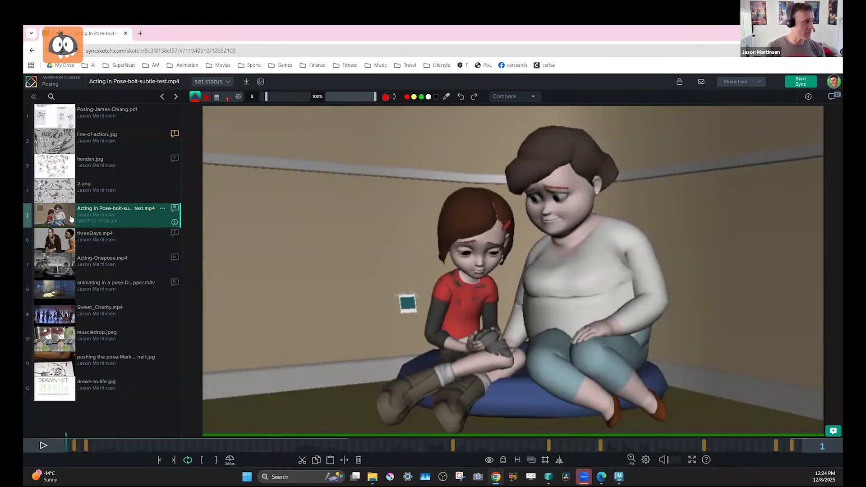
pyautogui.click(49, 450)
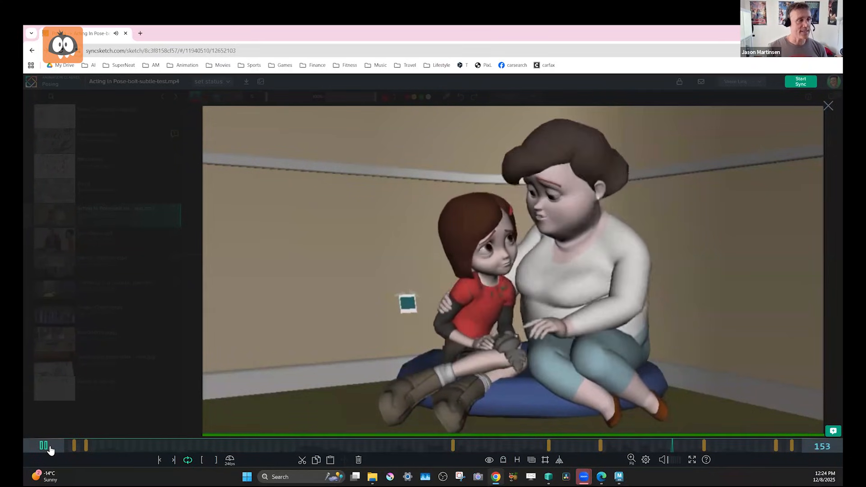
pyautogui.click(48, 448)
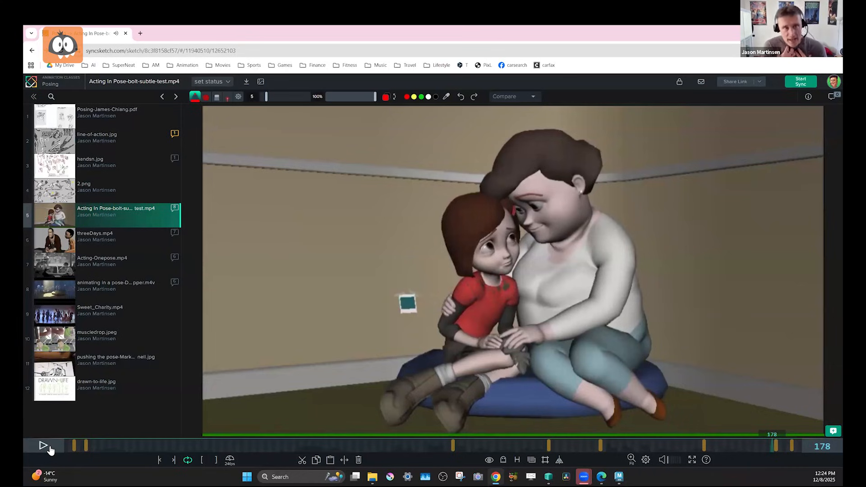
# Compare the two seated characters' opening pose around frames 9 and 10 with their pose at frame 174.
pyautogui.click(102, 446)
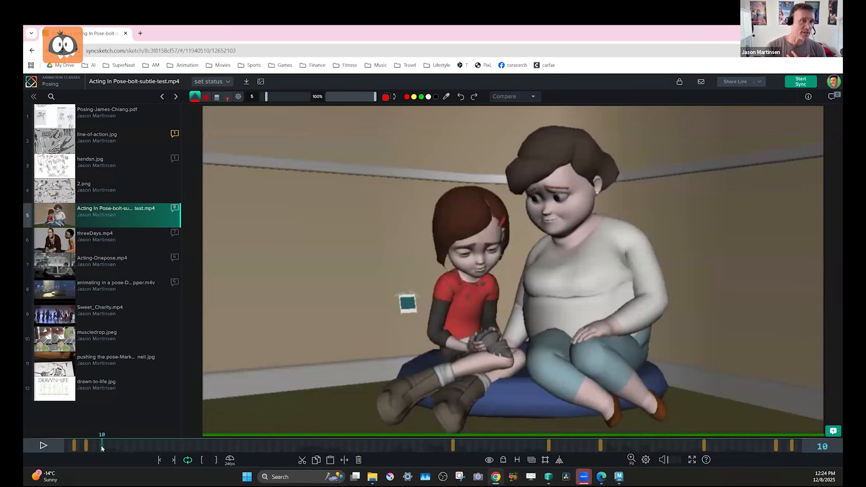
pyautogui.click(99, 447)
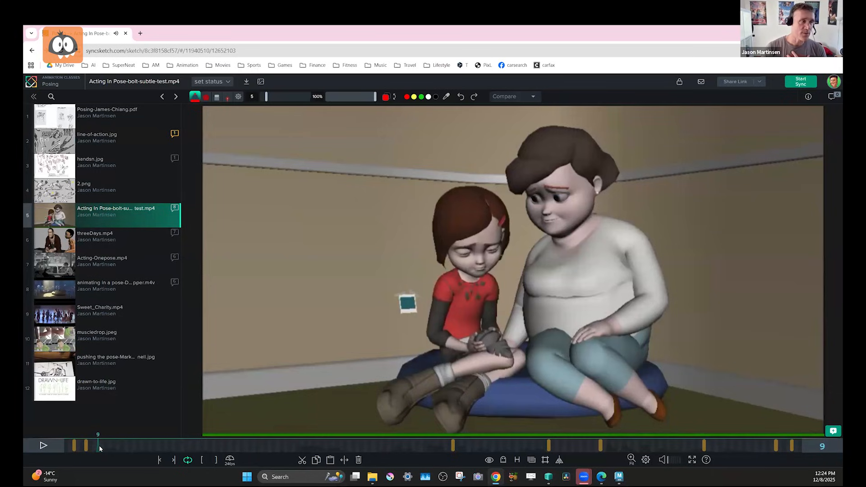
pyautogui.click(757, 446)
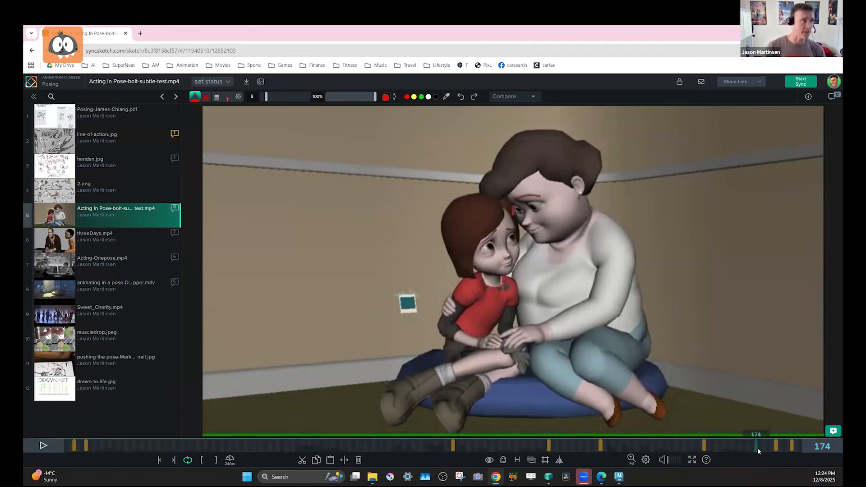
# Play the threeDays.mp4 clip, scrub through its early and late poses, and return to frame 1.
pyautogui.click(112, 237)
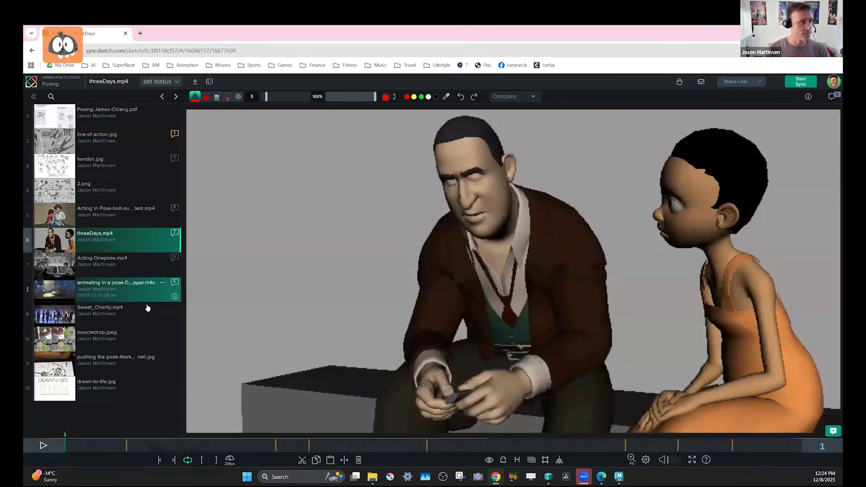
pyautogui.click(44, 446)
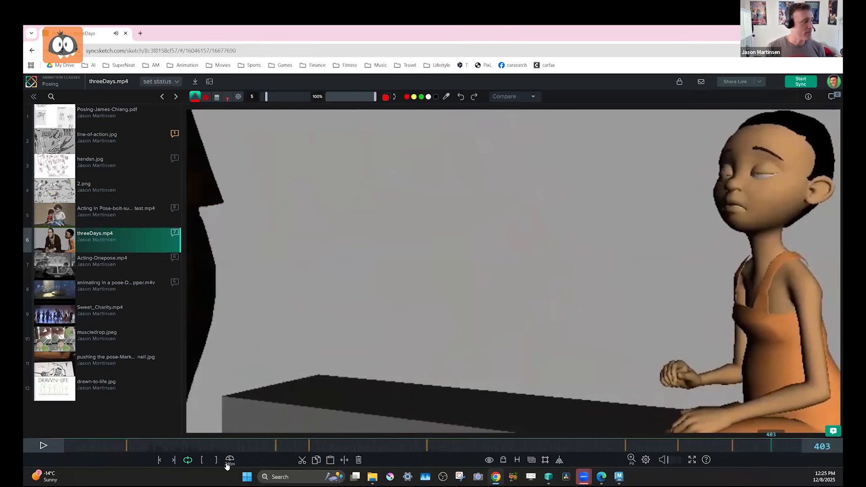
pyautogui.click(93, 446)
pyautogui.moveTo(644, 442); pyautogui.dragTo(761, 444)
pyautogui.click(66, 445)
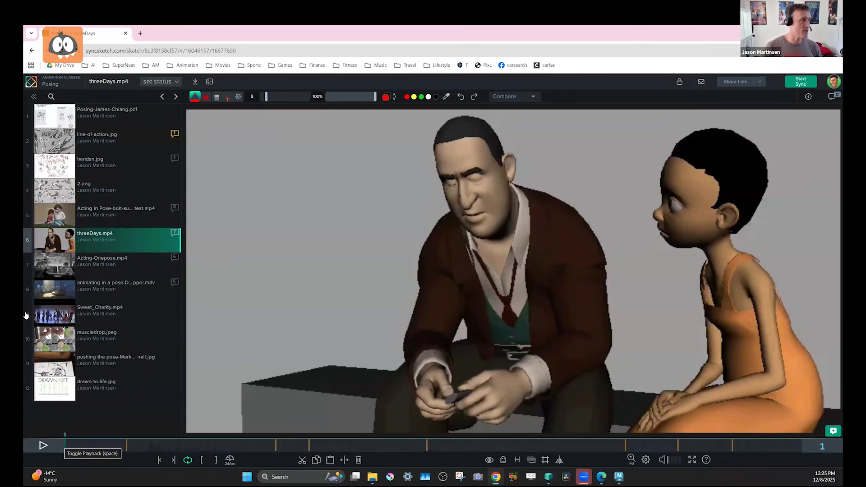
# Open the Acting-Onepose.mp4 clip and compare the pose at frame 877 with the one at frame 31.
pyautogui.click(118, 271)
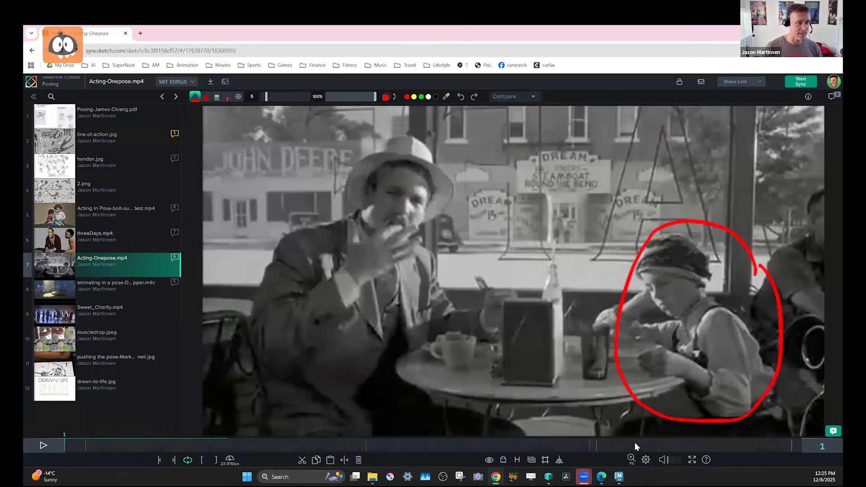
pyautogui.click(780, 442)
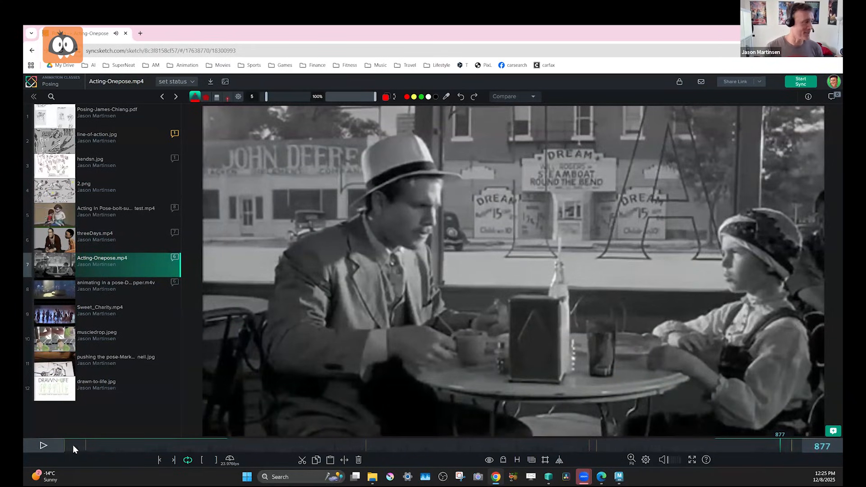
pyautogui.moveTo(77, 444); pyautogui.dragTo(89, 443)
# At frame 31, circle the man's head in red, draw an arrow slanting down toward the boy, and add a short stroke above the boy.
pyautogui.moveTo(438, 189)
pyautogui.mouseDown()
pyautogui.moveTo(420, 282)
pyautogui.moveTo(440, 186)
pyautogui.mouseUp()
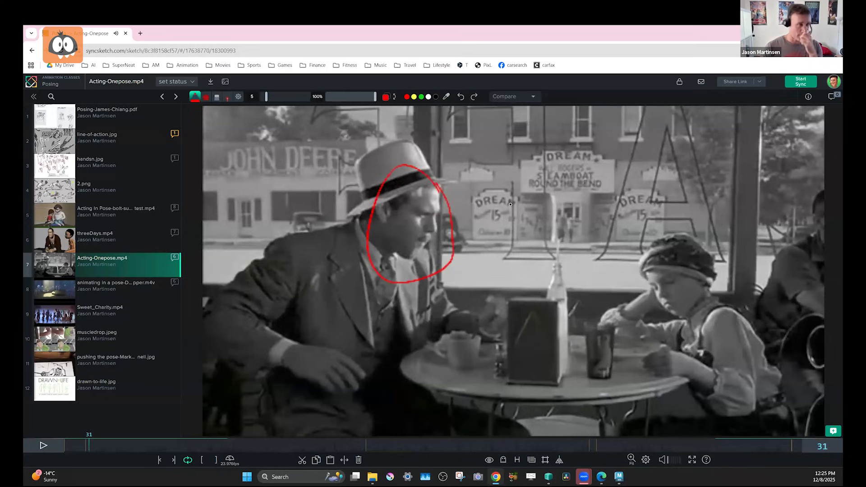
pyautogui.moveTo(498, 151); pyautogui.dragTo(582, 229)
pyautogui.moveTo(573, 195)
pyautogui.mouseDown()
pyautogui.moveTo(586, 237)
pyautogui.moveTo(585, 203)
pyautogui.mouseUp()
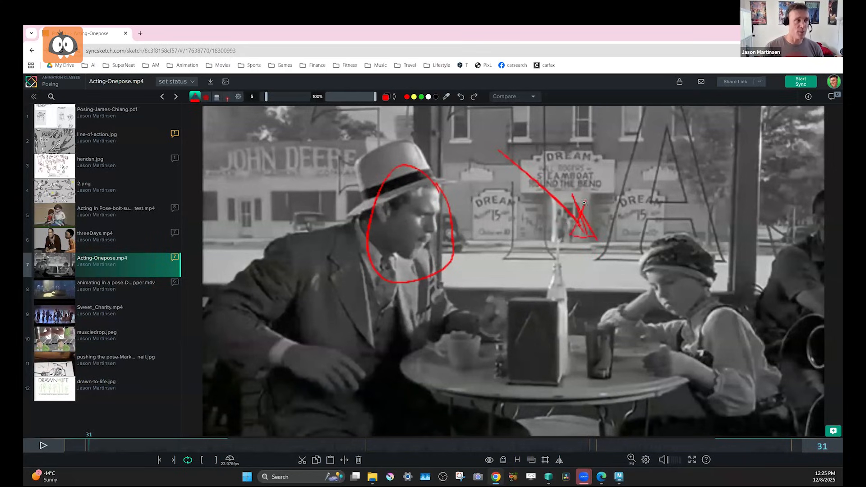
pyautogui.moveTo(669, 204); pyautogui.dragTo(649, 143)
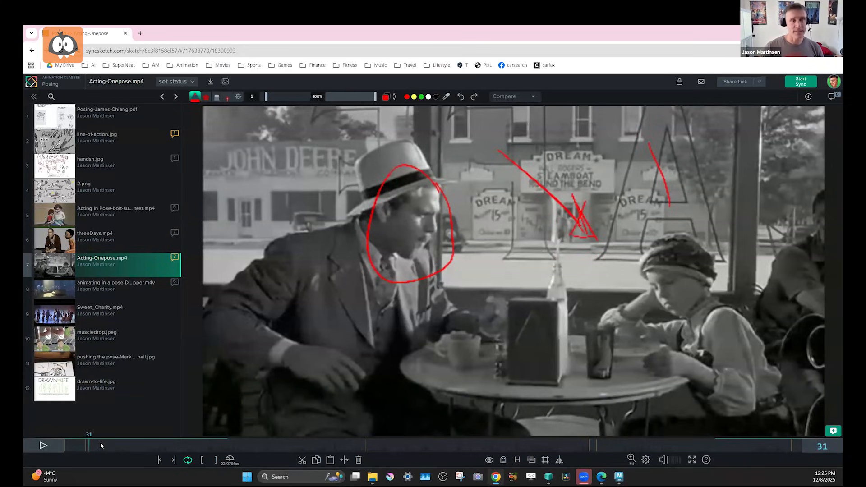
# Mark the boy's hands in red at a frame further into Acting-Onepose.mp4, and compare the poses at frames 864 and 71.
pyautogui.moveTo(113, 444); pyautogui.dragTo(170, 441)
pyautogui.moveTo(654, 346)
pyautogui.mouseDown()
pyautogui.moveTo(643, 374)
pyautogui.moveTo(660, 351)
pyautogui.mouseUp()
pyautogui.moveTo(237, 446); pyautogui.dragTo(769, 440)
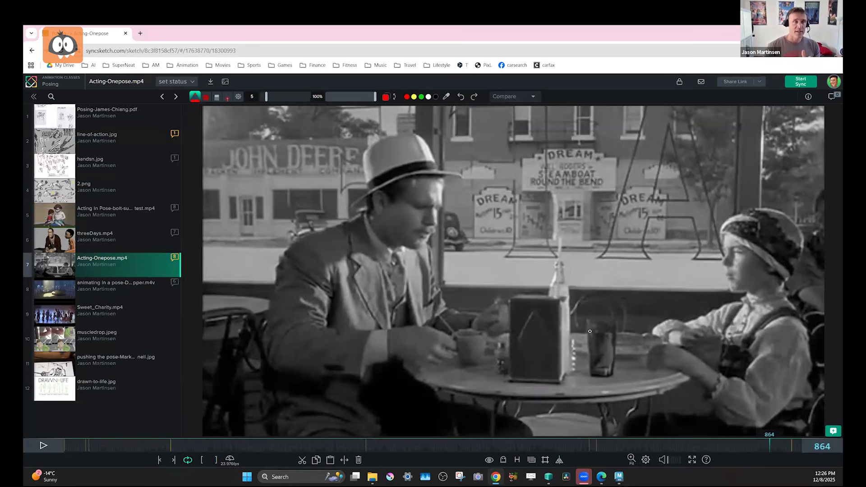
pyautogui.click(122, 446)
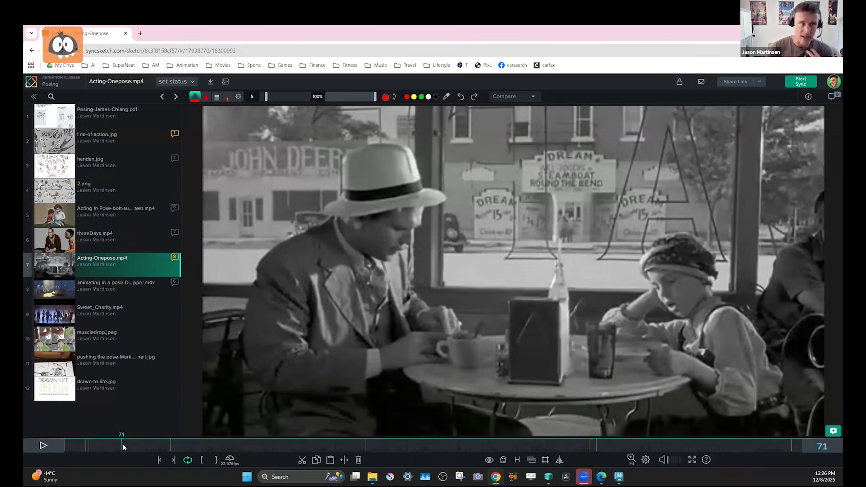
# Open animating in a pose-DS-Hopper.m4v, check frame 648, and play the clip from frame 1.
pyautogui.click(119, 297)
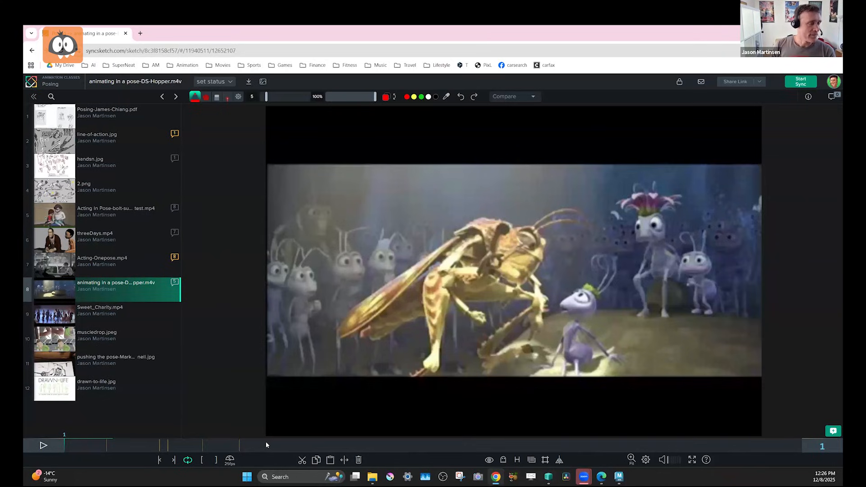
pyautogui.click(289, 444)
pyautogui.moveTo(619, 185); pyautogui.dragTo(630, 243)
pyautogui.hotkey('ctrl', 'z')
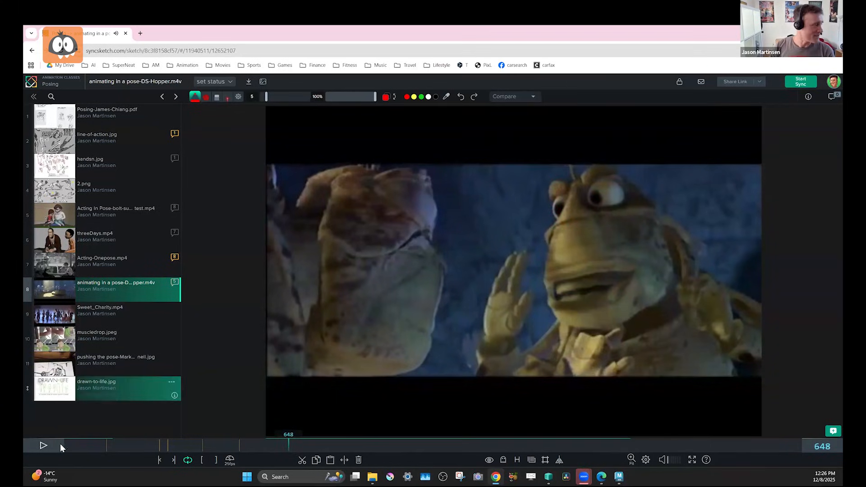
pyautogui.click(61, 444)
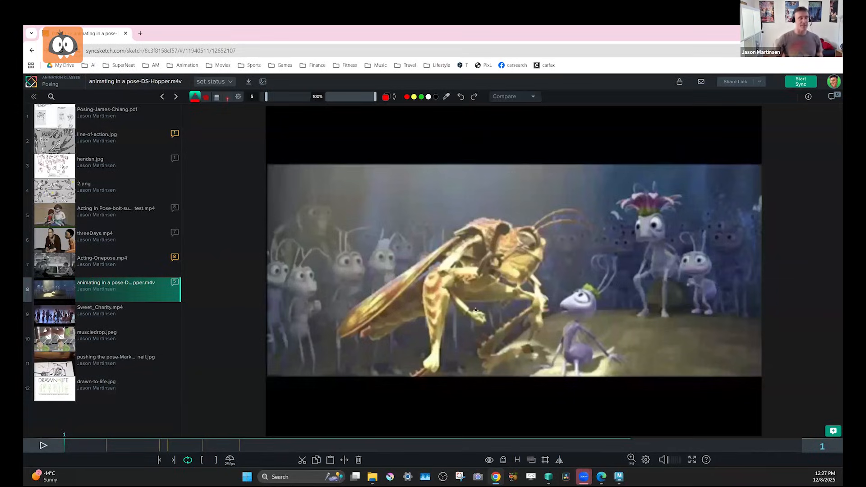
pyautogui.click(47, 451)
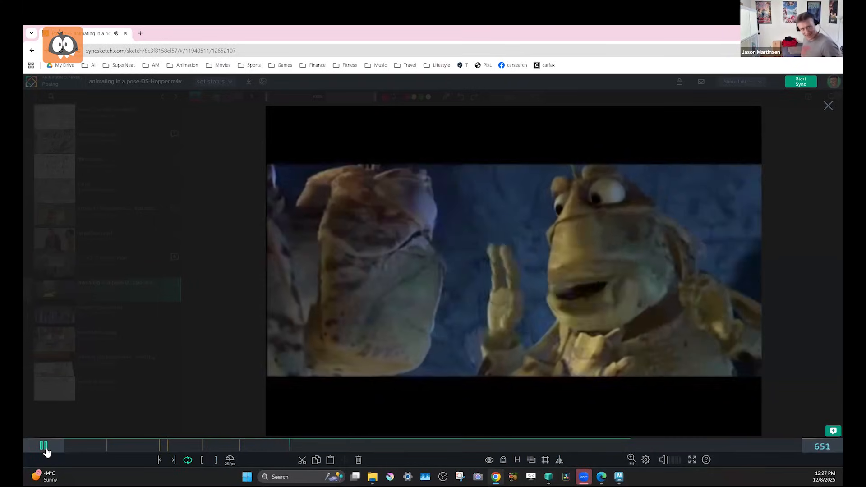
# Scrub the Hopper clip back to around frame 423 and replay it, pausing on the poses at frames 514 and 630.
pyautogui.click(44, 446)
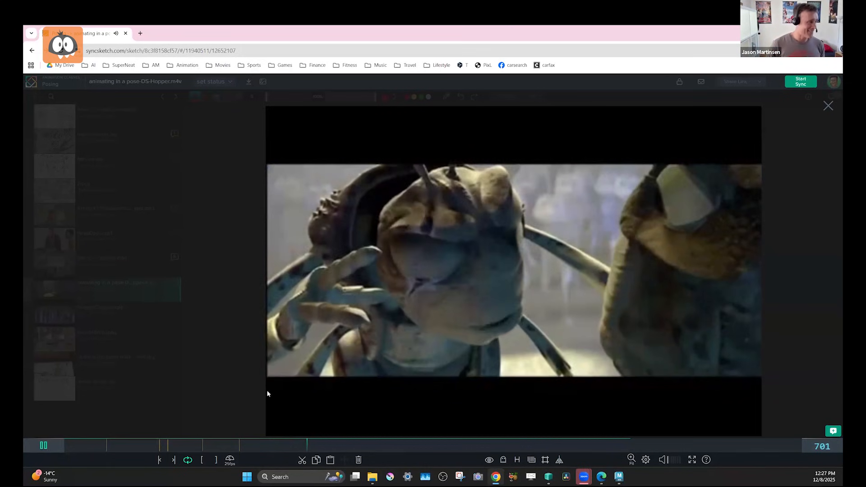
pyautogui.moveTo(219, 444)
pyautogui.mouseDown()
pyautogui.moveTo(195, 443)
pyautogui.moveTo(209, 443)
pyautogui.mouseUp()
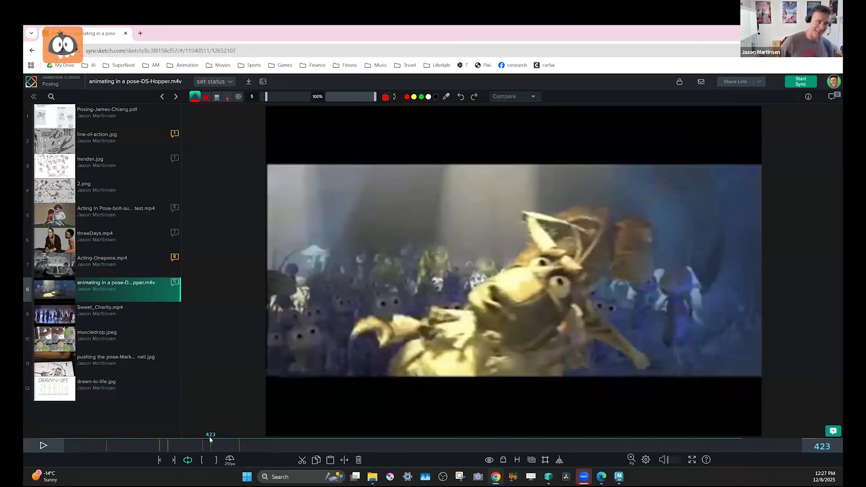
pyautogui.moveTo(244, 445)
pyautogui.mouseDown()
pyautogui.moveTo(254, 444)
pyautogui.moveTo(232, 446)
pyautogui.mouseUp()
pyautogui.press('space')
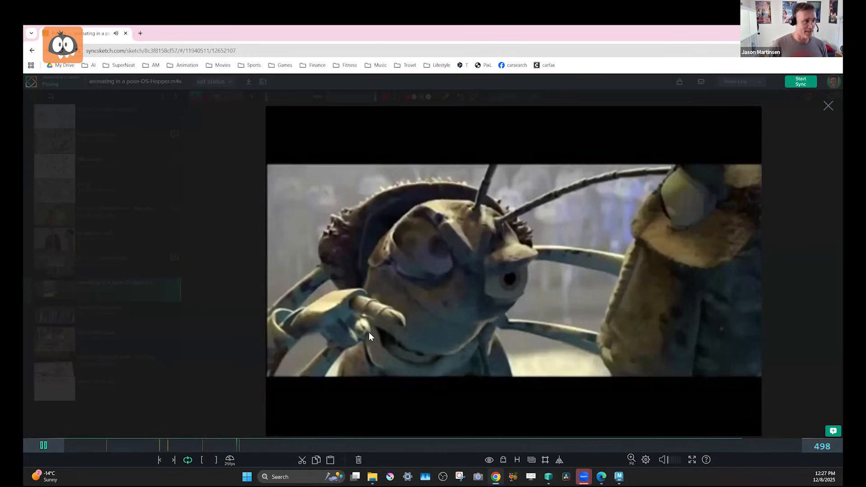
pyautogui.press('space')
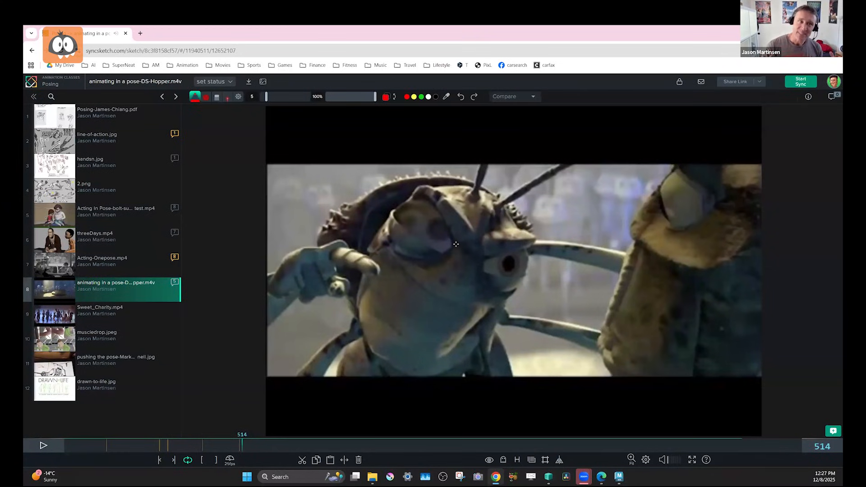
pyautogui.press('space')
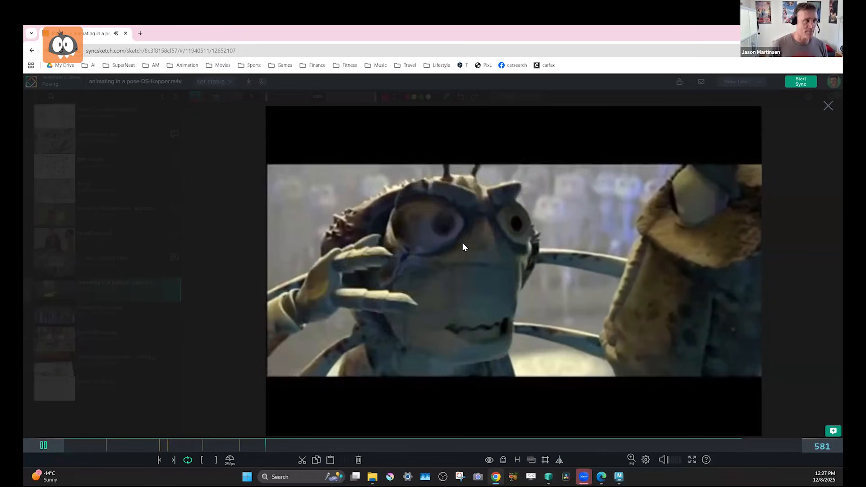
pyautogui.press('space')
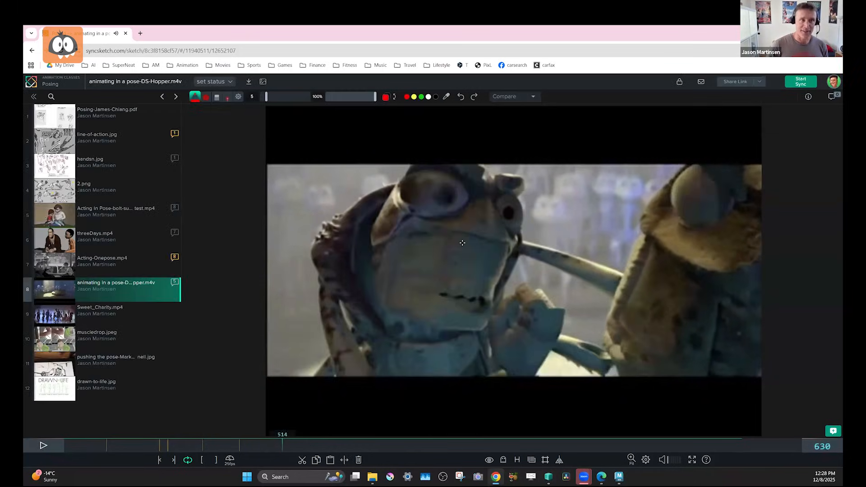
pyautogui.press('space')
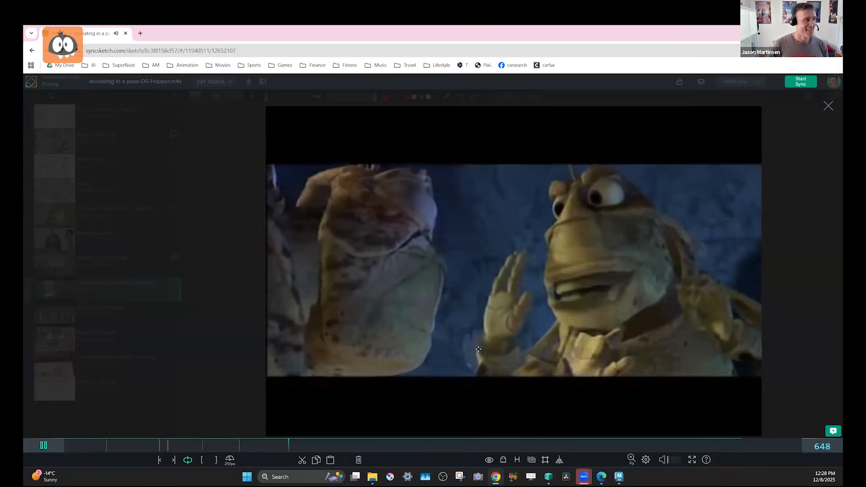
pyautogui.press('space')
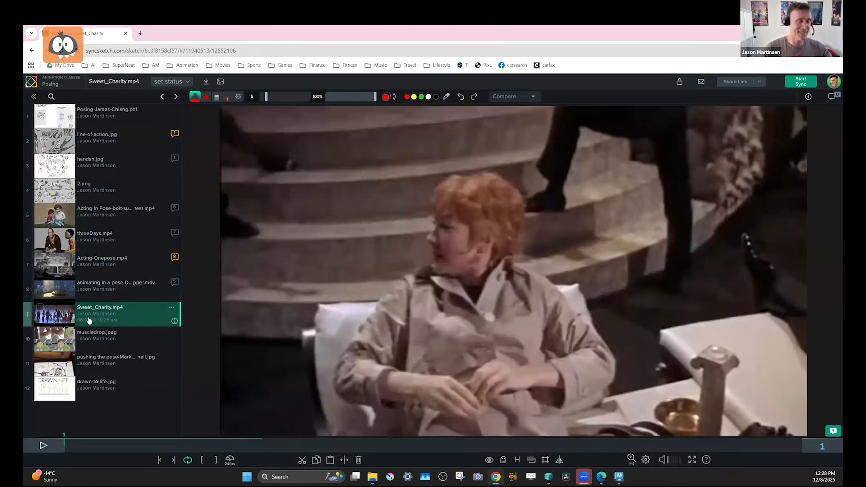
# Open Sweet_Charity.mp4, play it from frame 1 with the audio muted, and pause at frame 1159.
pyautogui.click(45, 448)
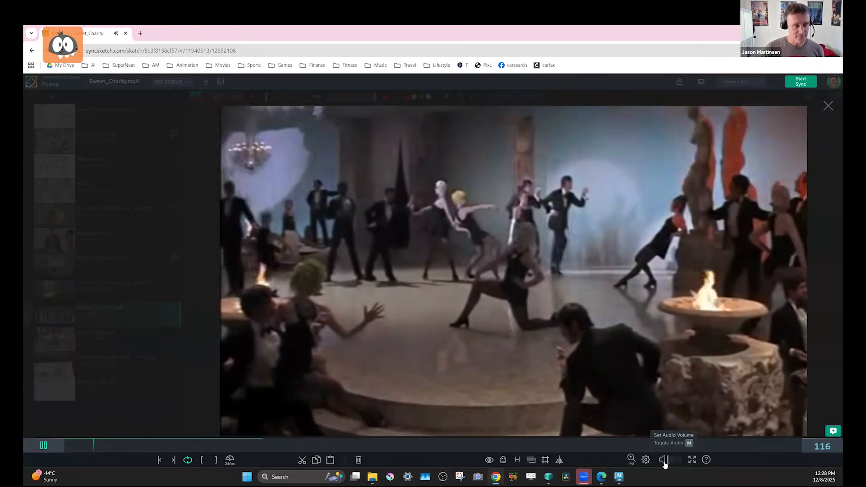
pyautogui.click(665, 465)
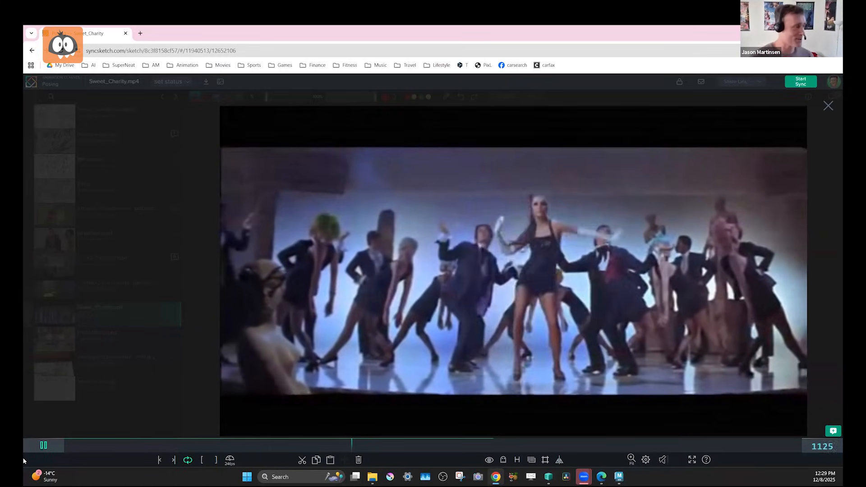
pyautogui.click(44, 446)
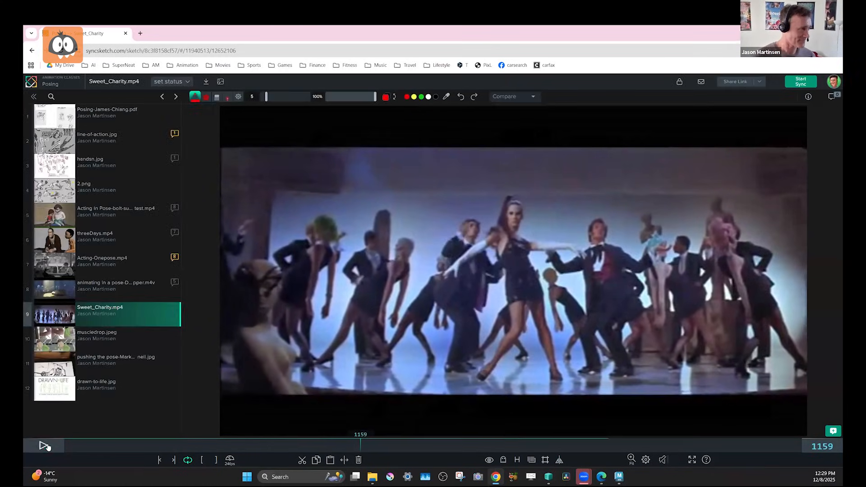
# Open muscledrop.jpeg and mark in red the underside of the middle photo's forearm and the bent arms of the two lower old-man poses.
pyautogui.click(78, 334)
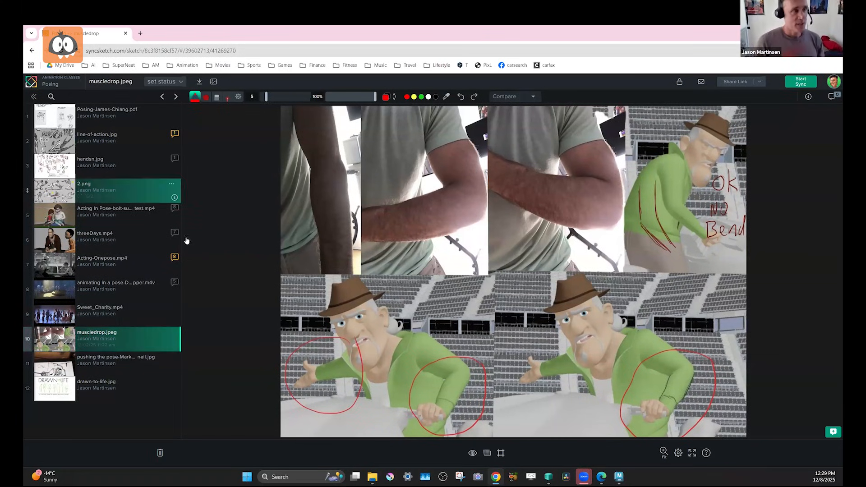
pyautogui.moveTo(365, 236)
pyautogui.mouseDown()
pyautogui.moveTo(434, 242)
pyautogui.moveTo(482, 215)
pyautogui.mouseUp()
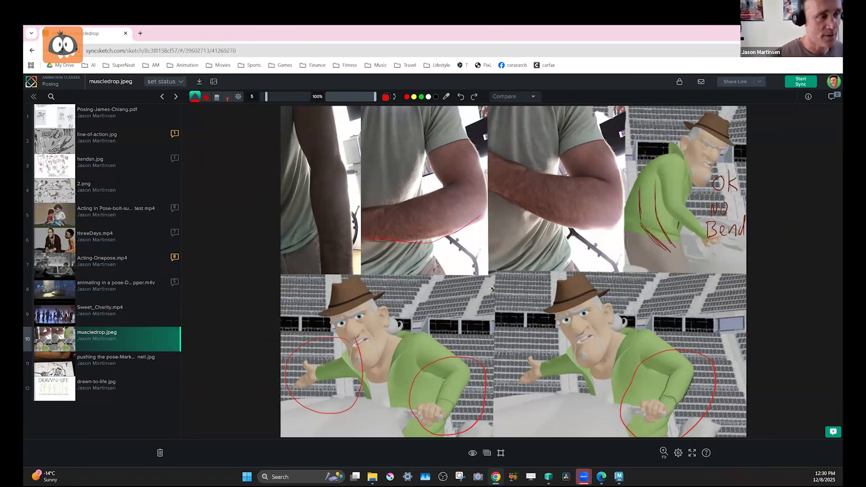
pyautogui.moveTo(475, 291)
pyautogui.mouseDown()
pyautogui.moveTo(460, 336)
pyautogui.moveTo(481, 326)
pyautogui.mouseUp()
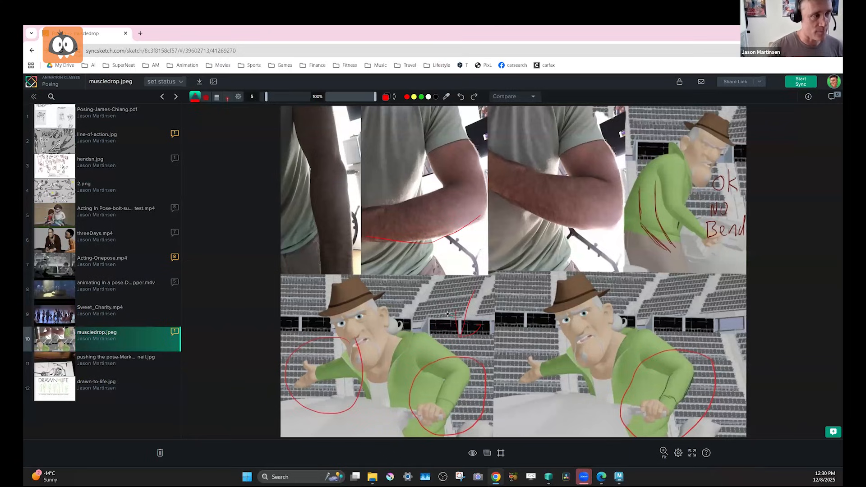
pyautogui.moveTo(421, 342)
pyautogui.mouseDown()
pyautogui.moveTo(473, 368)
pyautogui.moveTo(442, 419)
pyautogui.mouseUp()
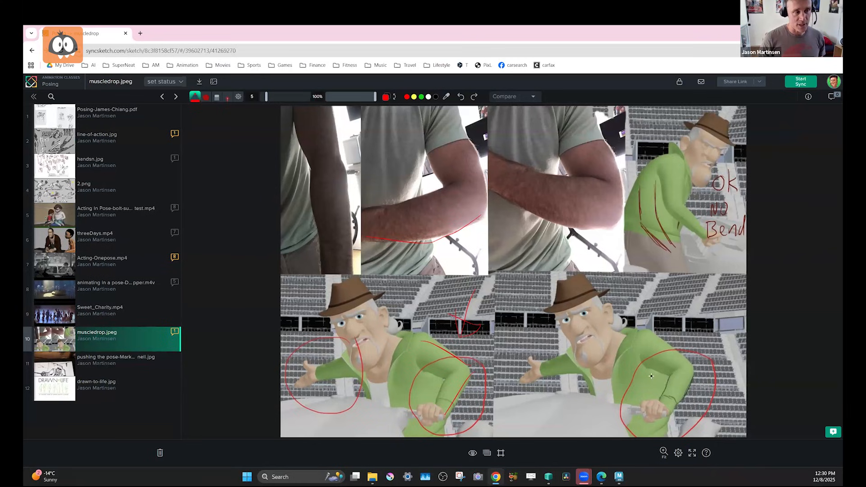
pyautogui.moveTo(664, 378); pyautogui.dragTo(665, 389)
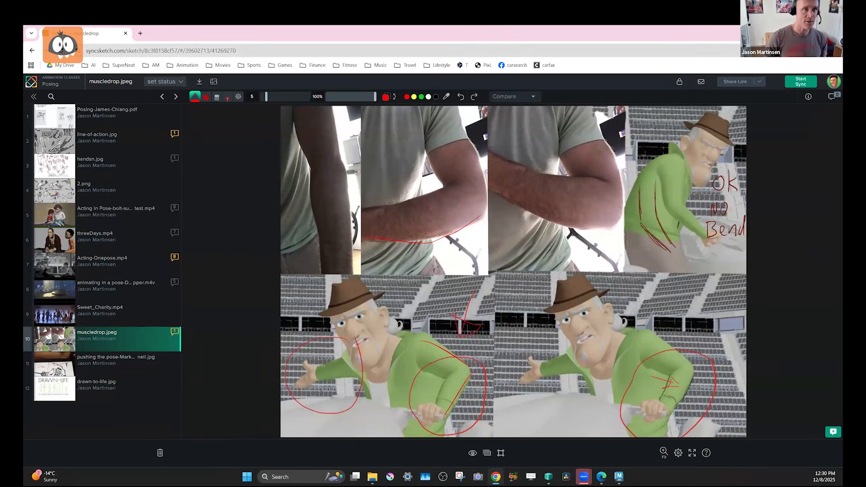
# Switch to Maya, maximize its window, and show the right arm's bend bow controls in the rig picker.
pyautogui.hotkey('alt', 'Tab')
pyautogui.click(407, 74)
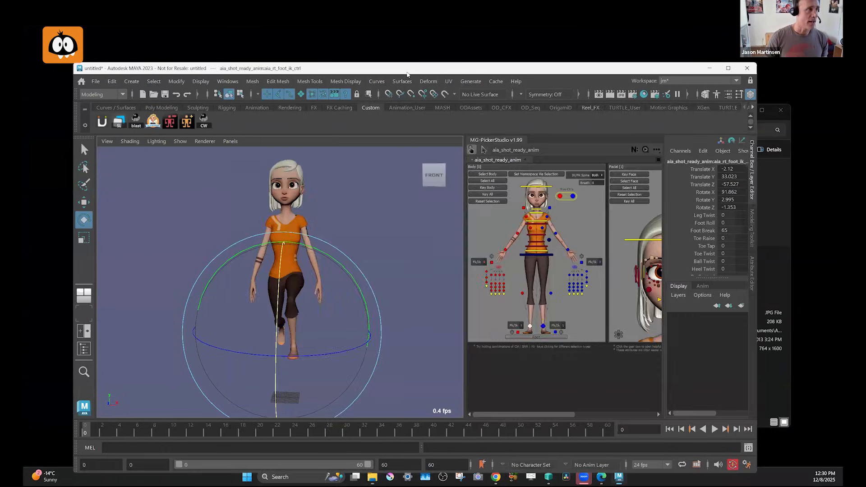
pyautogui.doubleClick(407, 75)
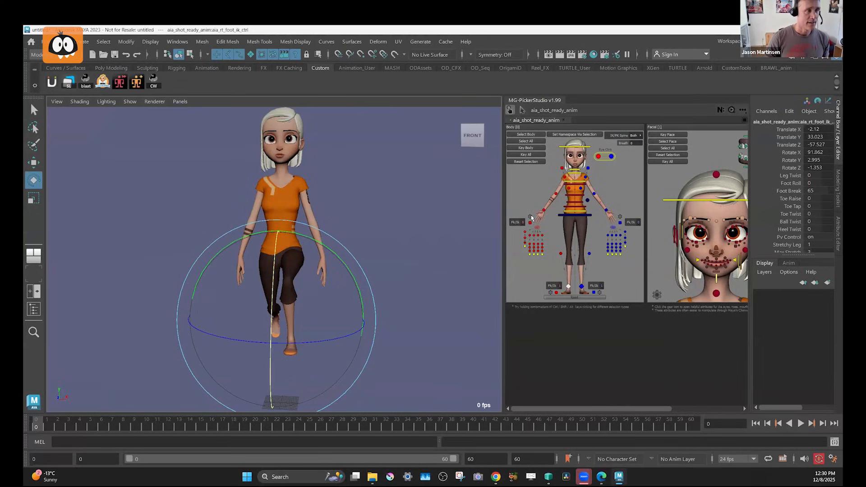
pyautogui.click(531, 218)
pyautogui.click(537, 195)
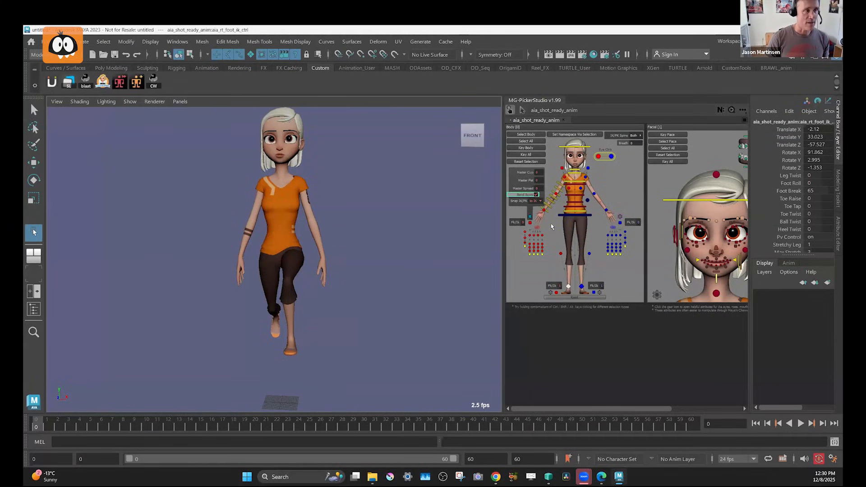
pyautogui.click(552, 220)
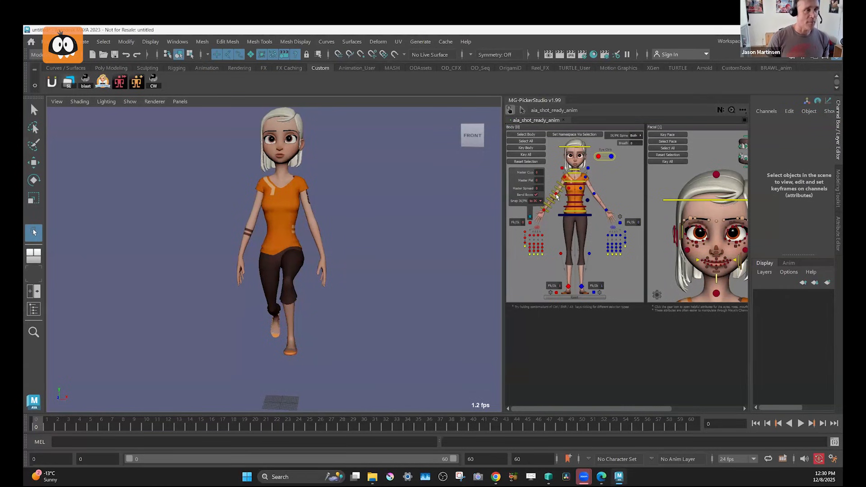
# Bend the right elbow FK control to a Rotate Y of -89.03, framing the arm from the side.
pyautogui.click(557, 196)
pyautogui.press('e')
pyautogui.keyDown('alt'); pyautogui.moveTo(246, 232); pyautogui.dragTo(286, 263); pyautogui.keyUp('alt')
pyautogui.keyDown('alt'); pyautogui.moveTo(286, 263); pyautogui.dragTo(307, 260, button='right'); pyautogui.keyUp('alt')
pyautogui.keyDown('alt'); pyautogui.moveTo(307, 259); pyautogui.dragTo(317, 308, button='middle'); pyautogui.keyUp('alt')
pyautogui.keyDown('alt'); pyautogui.moveTo(317, 308); pyautogui.dragTo(338, 306, button='right'); pyautogui.keyUp('alt')
pyautogui.keyDown('alt'); pyautogui.moveTo(338, 305); pyautogui.dragTo(307, 341, button='middle'); pyautogui.keyUp('alt')
pyautogui.keyDown('alt'); pyautogui.moveTo(307, 341); pyautogui.dragTo(367, 321, button='right'); pyautogui.keyUp('alt')
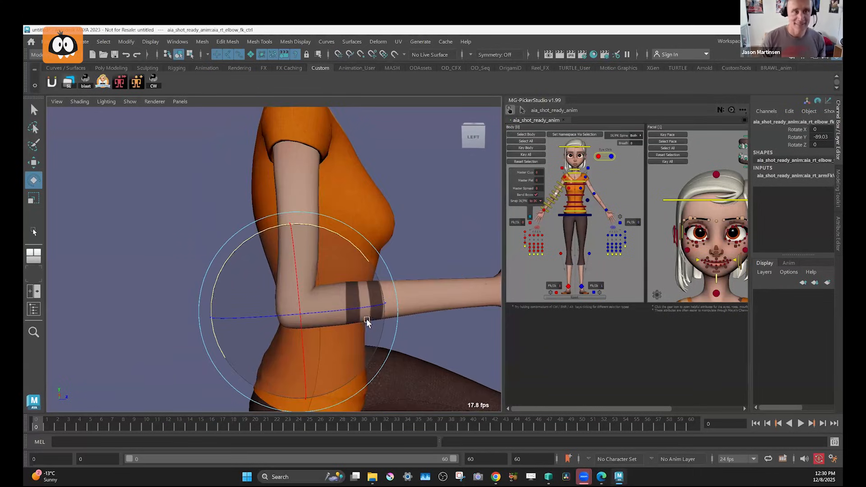
pyautogui.keyDown('alt'); pyautogui.moveTo(367, 321); pyautogui.dragTo(348, 286, button='middle'); pyautogui.keyUp('alt')
# Sag the right forearm by moving its second bend bow control to Translate X 1.26 and the third to 0.782.
pyautogui.press('w')
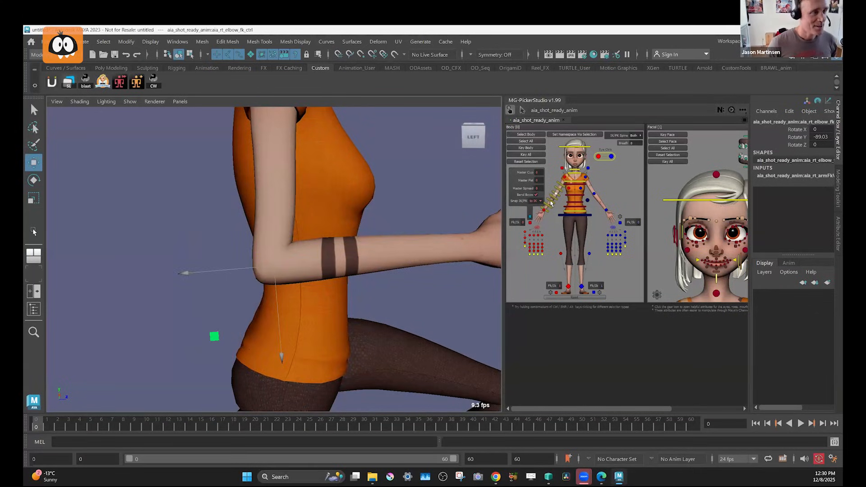
pyautogui.click(551, 201)
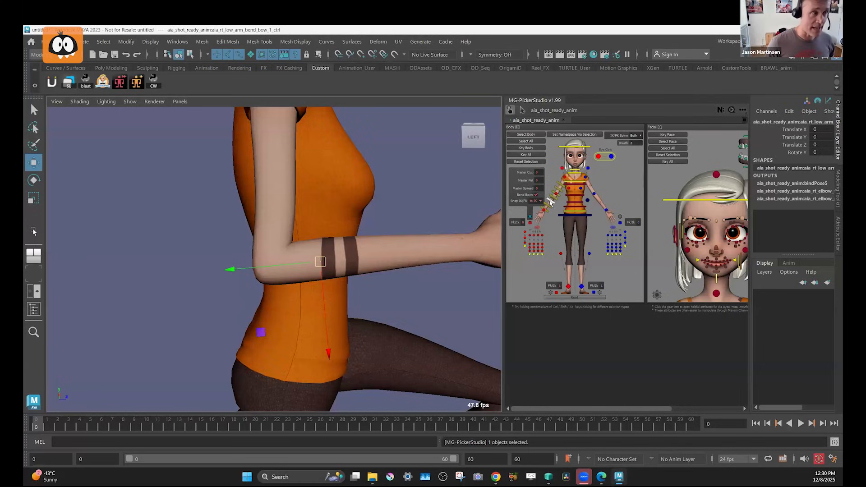
pyautogui.moveTo(322, 279); pyautogui.dragTo(323, 284)
pyautogui.click(548, 205)
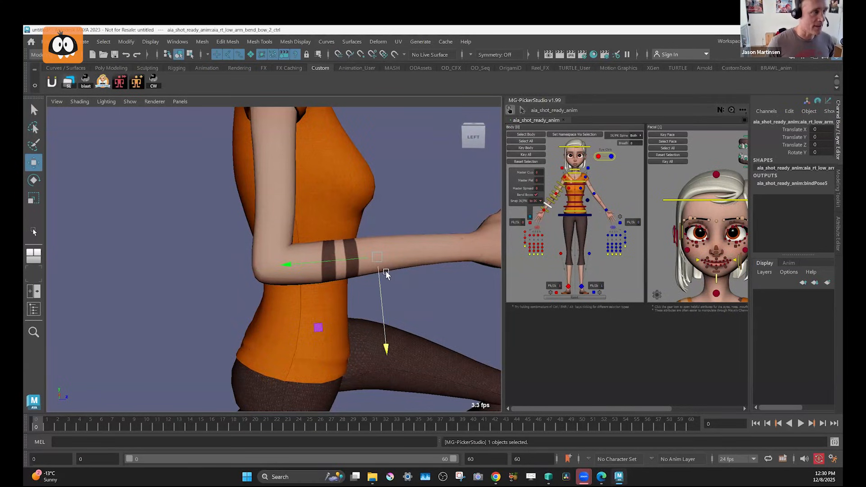
pyautogui.moveTo(378, 279); pyautogui.dragTo(380, 285)
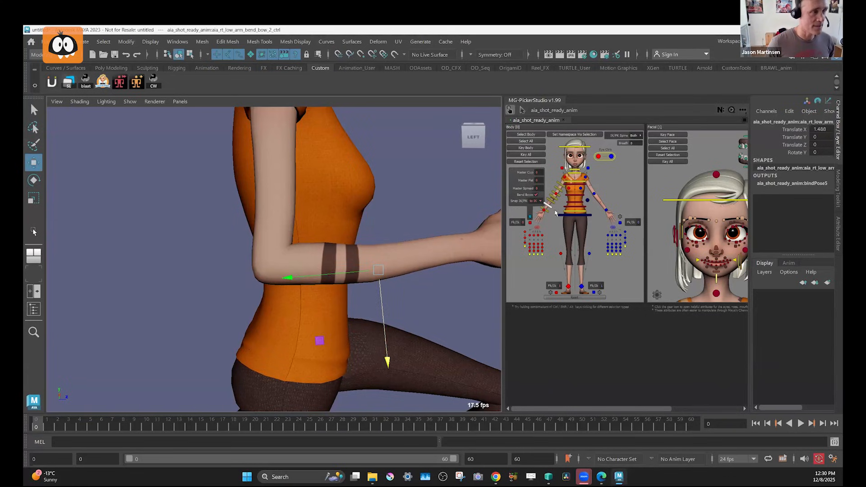
pyautogui.click(545, 210)
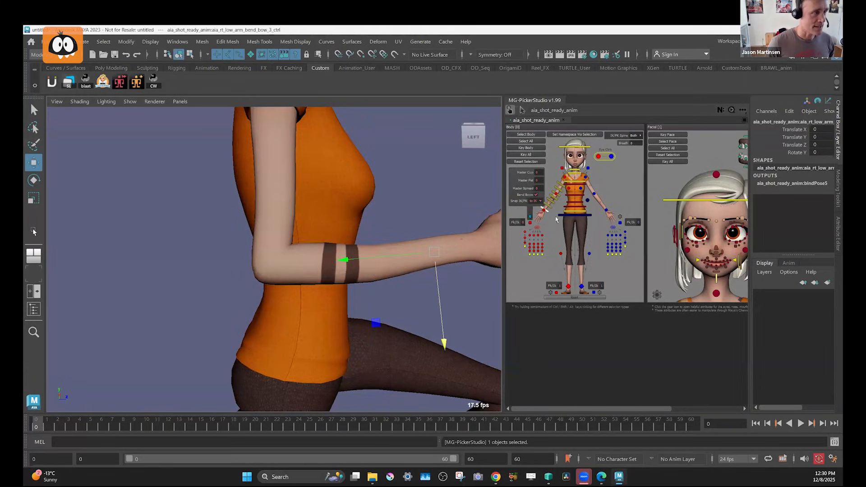
pyautogui.moveTo(436, 279); pyautogui.dragTo(437, 286)
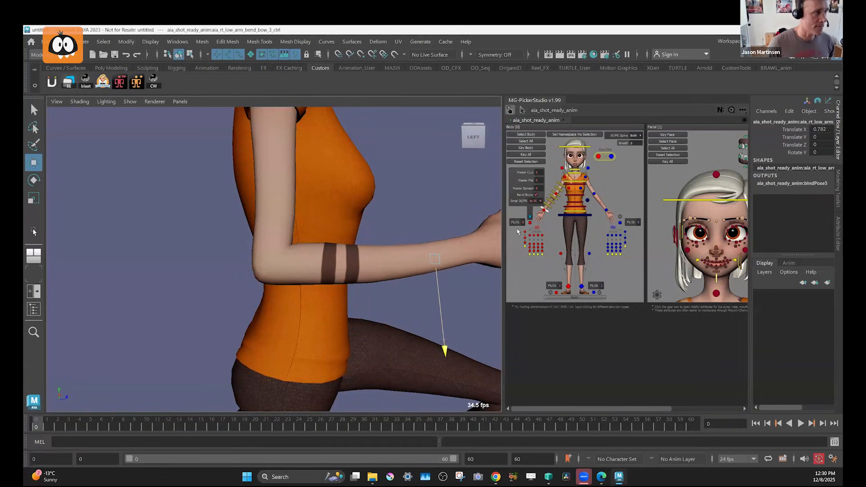
pyautogui.click(548, 206)
pyautogui.moveTo(381, 288); pyautogui.dragTo(379, 286)
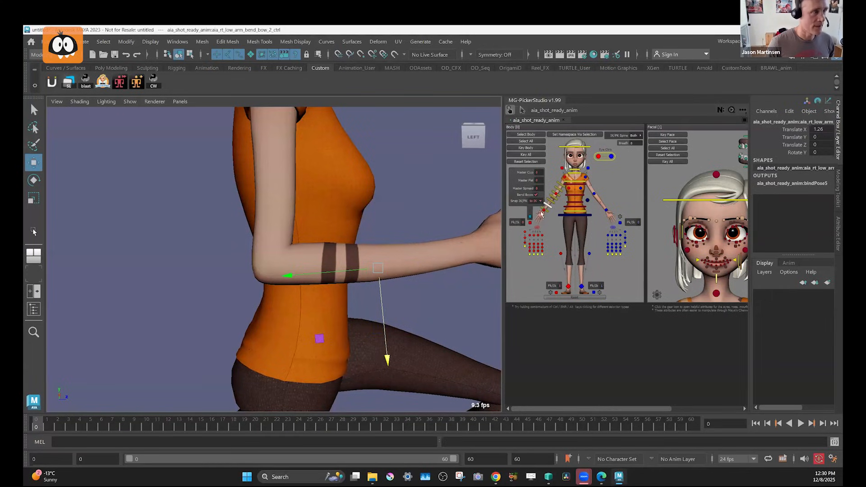
# Straighten the right arm by returning the elbow FK control's rotation to 0.
pyautogui.click(556, 195)
pyautogui.press('e')
pyautogui.keyDown('alt'); pyautogui.moveTo(441, 232); pyautogui.dragTo(496, 103, button='middle'); pyautogui.keyUp('alt')
pyautogui.scroll(-5, 311, 231)
pyautogui.moveTo(362, 234)
pyautogui.keyDown('alt'); pyautogui.mouseDown()
pyautogui.moveTo(306, 237)
pyautogui.moveTo(372, 236)
pyautogui.moveTo(364, 231)
pyautogui.mouseUp(); pyautogui.keyUp('alt')
pyautogui.press('w')
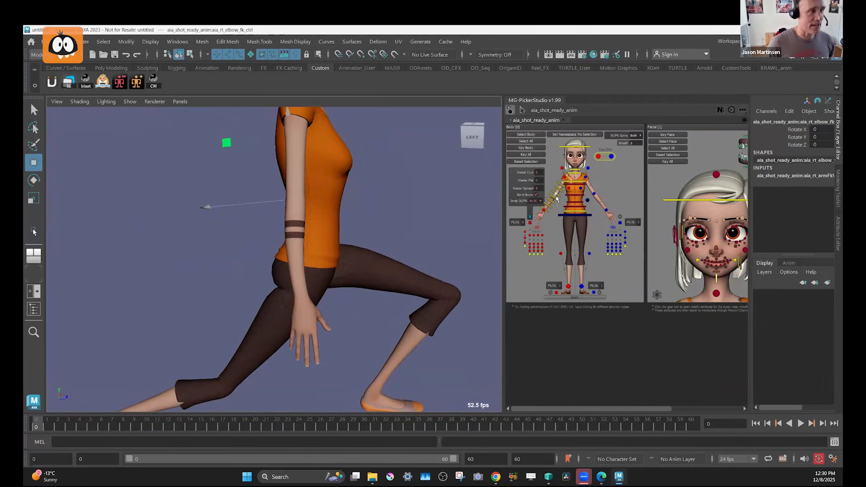
# Try shifting a right lower-arm bend control on the straight arm, undo the move, and select the elbow bend control.
pyautogui.click(551, 205)
pyautogui.moveTo(273, 202); pyautogui.dragTo(271, 202)
pyautogui.hotkey('ctrl', 'z')
pyautogui.click(553, 198)
pyautogui.keyDown('alt'); pyautogui.moveTo(304, 236); pyautogui.dragTo(358, 228, button='middle'); pyautogui.keyUp('alt')
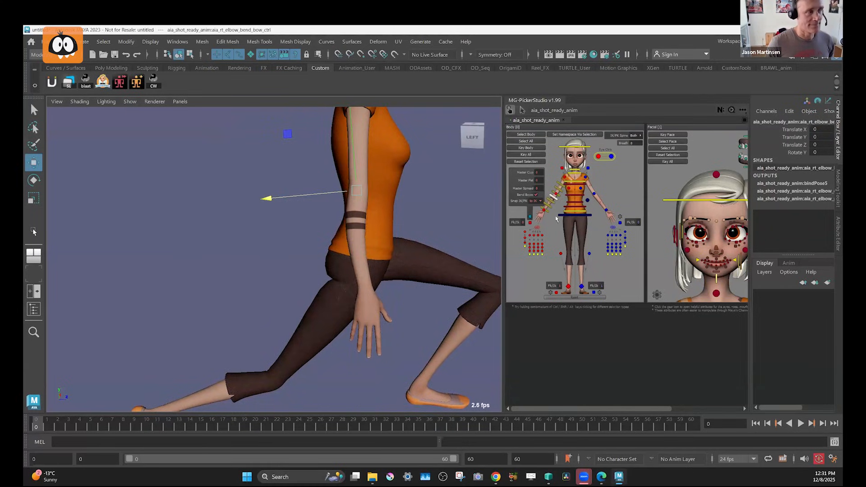
# Bend the right elbow FK control to a Rotate Y of -104.39 and frame the elbow closely.
pyautogui.click(557, 194)
pyautogui.press('e')
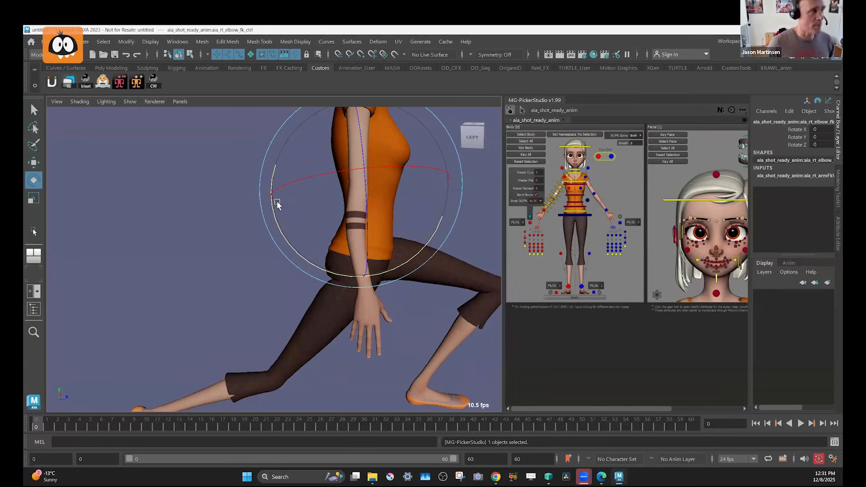
pyautogui.moveTo(274, 214); pyautogui.dragTo(382, 207)
pyautogui.keyDown('alt'); pyautogui.moveTo(431, 258); pyautogui.dragTo(402, 293, button='middle'); pyautogui.keyUp('alt')
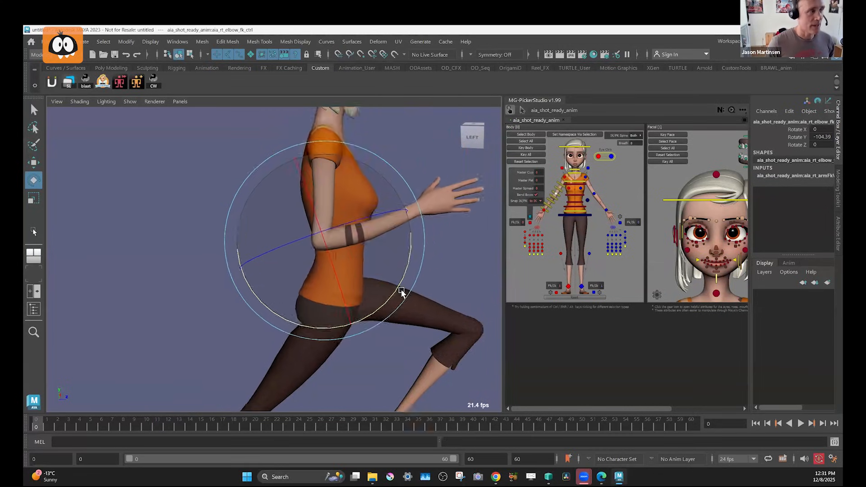
pyautogui.keyDown('alt'); pyautogui.moveTo(402, 294); pyautogui.dragTo(426, 309, button='right'); pyautogui.keyUp('alt')
pyautogui.keyDown('alt'); pyautogui.moveTo(397, 235); pyautogui.dragTo(336, 281, button='middle'); pyautogui.keyUp('alt')
pyautogui.keyDown('alt'); pyautogui.moveTo(337, 281); pyautogui.dragTo(368, 320, button='right'); pyautogui.keyUp('alt')
pyautogui.keyDown('alt'); pyautogui.moveTo(368, 319); pyautogui.dragTo(367, 355, button='middle'); pyautogui.keyUp('alt')
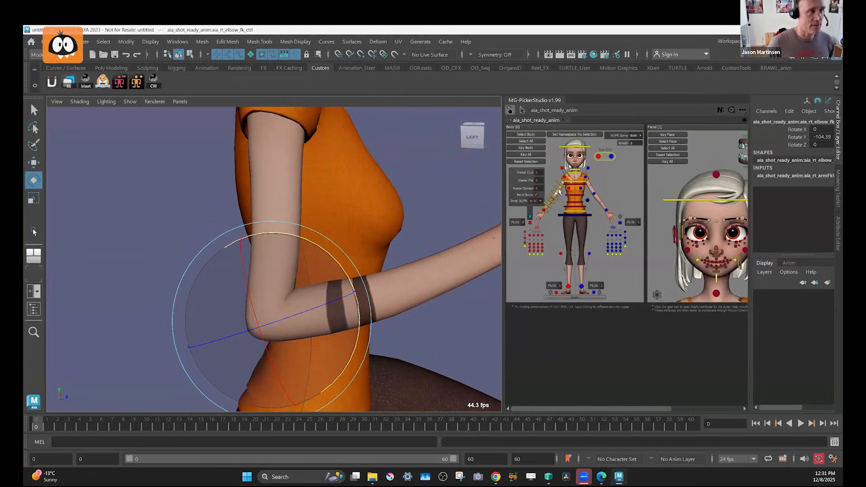
# Bow the right upper arm outward by moving its second bend bow control to Translate X 0.689 and the third to 0.596.
pyautogui.click(558, 189)
pyautogui.press('w')
pyautogui.moveTo(249, 210); pyautogui.dragTo(241, 207)
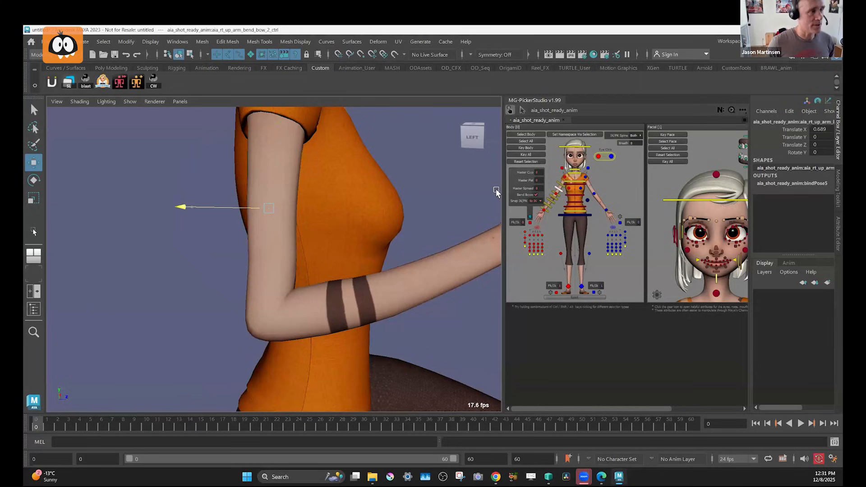
pyautogui.click(559, 197)
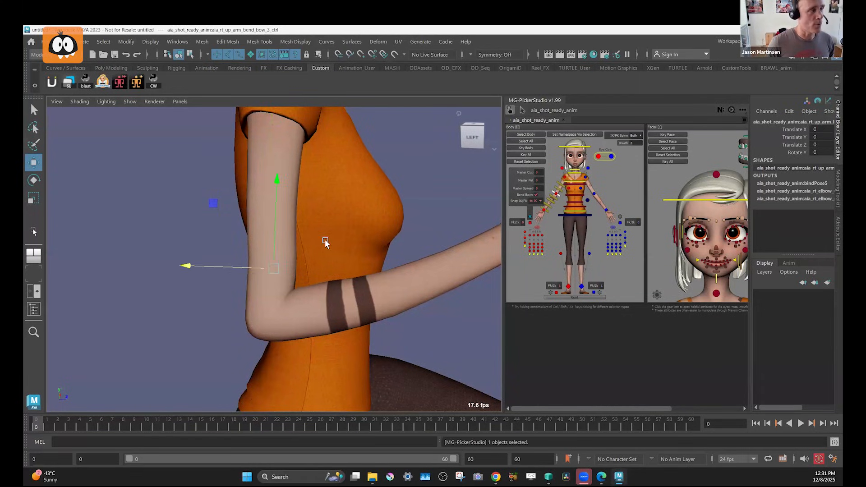
pyautogui.moveTo(253, 268); pyautogui.dragTo(244, 266)
pyautogui.scroll(-5, 209, 271)
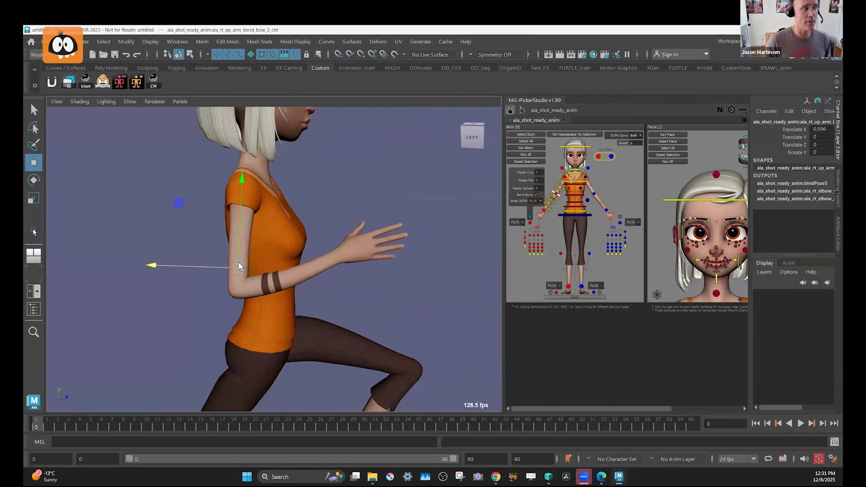
pyautogui.keyDown('alt'); pyautogui.moveTo(239, 266); pyautogui.dragTo(236, 266, button='middle'); pyautogui.keyUp('alt')
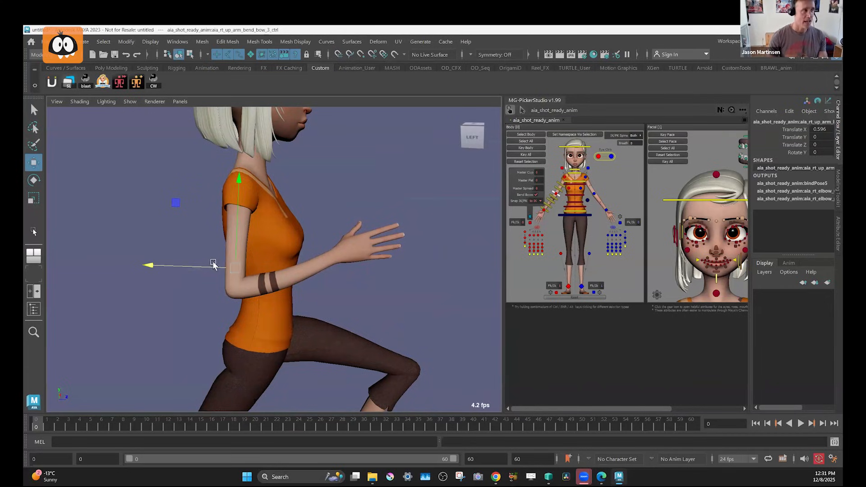
# Bow the right upper arm the opposite way, with its second bend bow control at Translate X -0.825, and undo the elbow bend controls' reset.
pyautogui.click(311, 249)
pyautogui.hotkey('ctrl', 'z')
pyautogui.moveTo(211, 267); pyautogui.dragTo(343, 226)
pyautogui.click(559, 189)
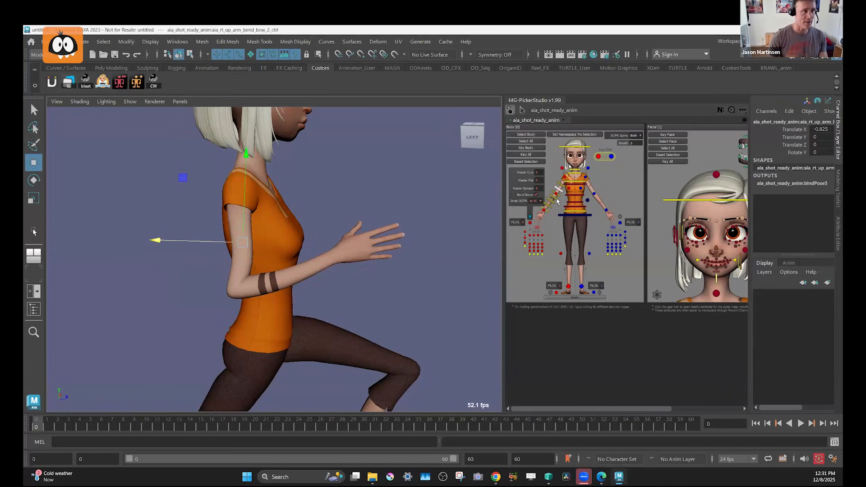
pyautogui.click(550, 211)
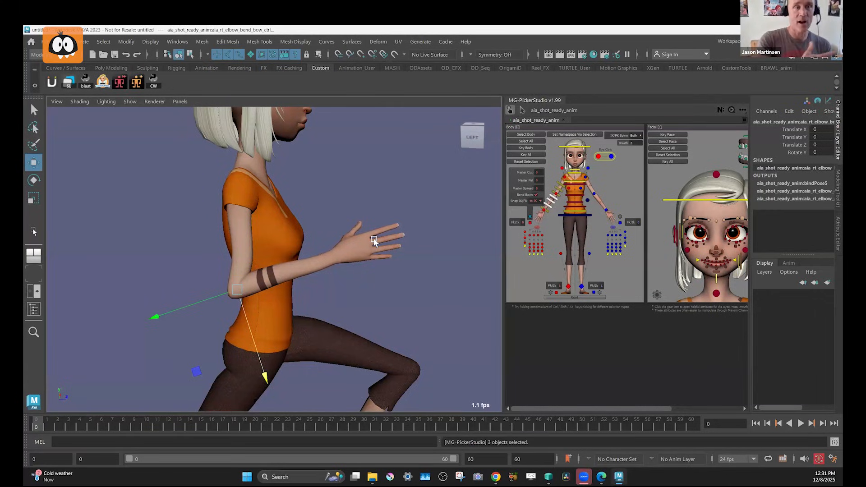
pyautogui.hotkey('ctrl', 'z')
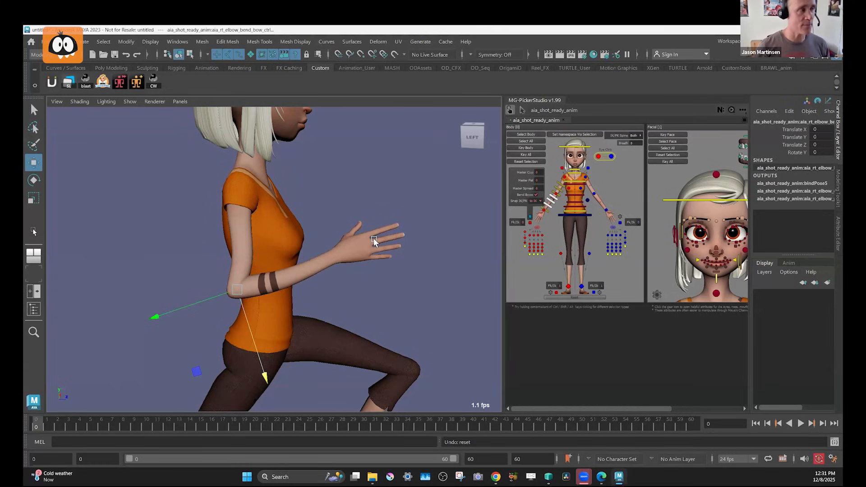
# Arch the torso backward by rotating the IK spine shoulder control to Rotate X -46.581, undoing the extra rotations.
pyautogui.moveTo(352, 284)
pyautogui.keyDown('alt'); pyautogui.mouseDown()
pyautogui.moveTo(292, 271)
pyautogui.moveTo(354, 296)
pyautogui.moveTo(362, 277)
pyautogui.moveTo(333, 285)
pyautogui.moveTo(357, 293)
pyautogui.mouseUp(); pyautogui.keyUp('alt')
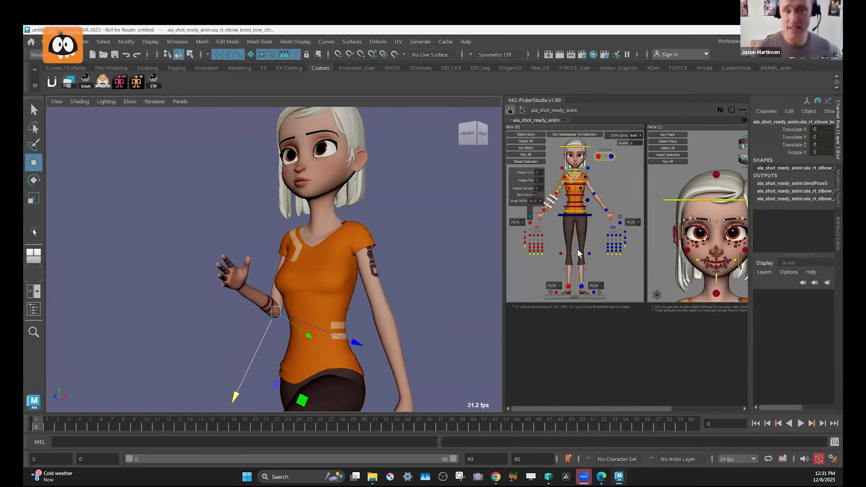
pyautogui.keyDown('alt'); pyautogui.moveTo(414, 307); pyautogui.dragTo(409, 254, button='middle'); pyautogui.keyUp('alt')
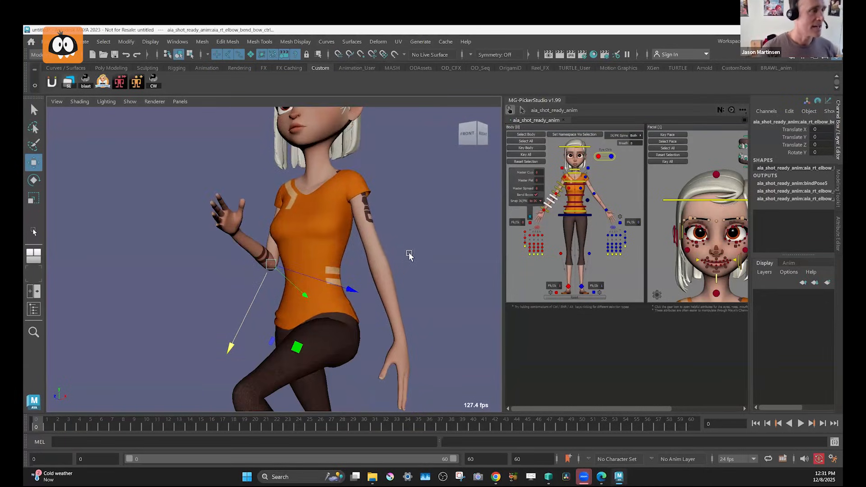
pyautogui.keyDown('alt'); pyautogui.moveTo(410, 255); pyautogui.dragTo(396, 255); pyautogui.keyUp('alt')
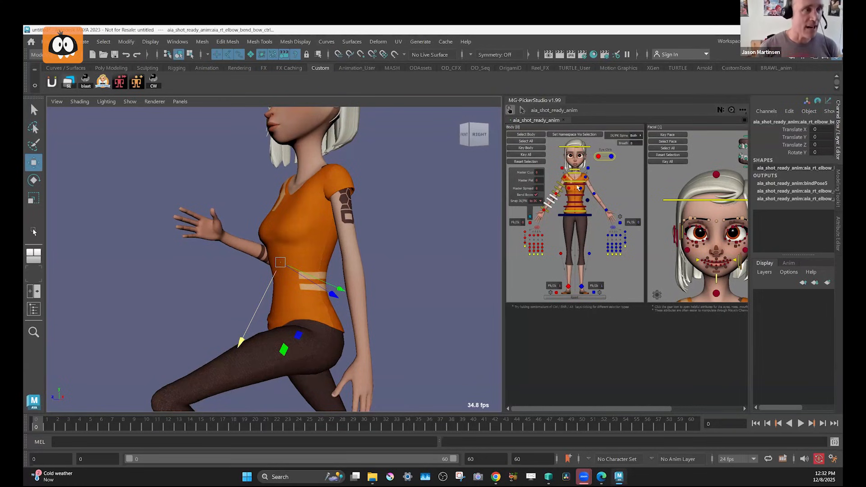
pyautogui.click(615, 273)
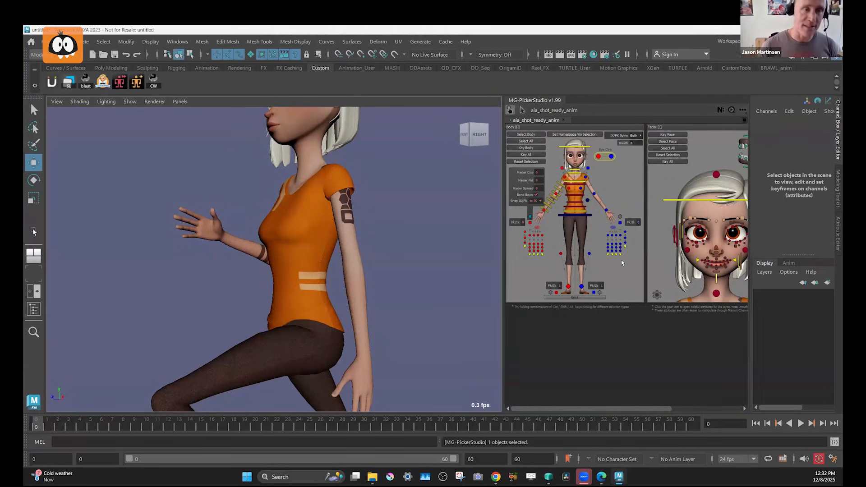
pyautogui.click(577, 185)
pyautogui.press('e')
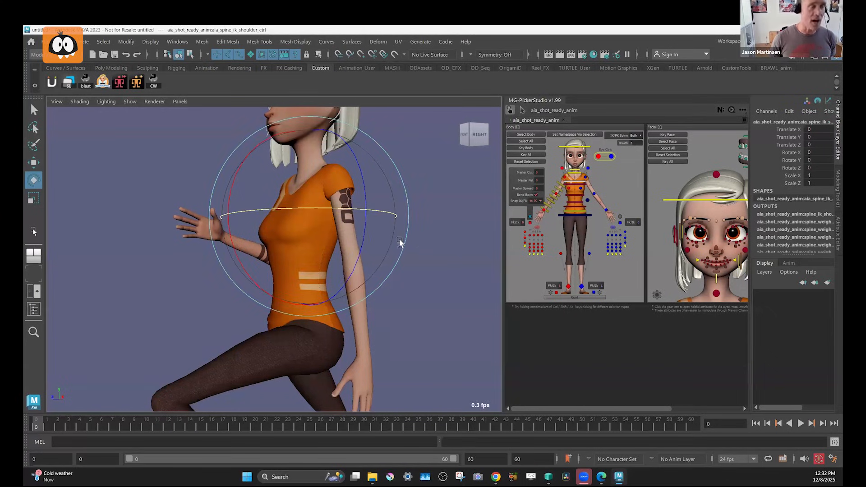
pyautogui.keyDown('alt'); pyautogui.moveTo(336, 246); pyautogui.dragTo(365, 245); pyautogui.keyUp('alt')
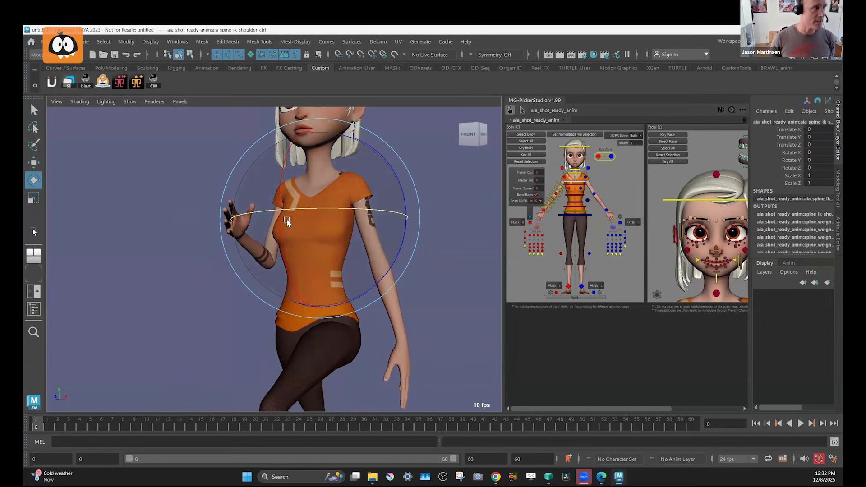
pyautogui.moveTo(280, 203); pyautogui.dragTo(259, 211)
pyautogui.moveTo(256, 142); pyautogui.dragTo(220, 150)
pyautogui.hotkey('ctrl', 'z')
pyautogui.hotkey('ctrl', 'z')
pyautogui.hotkey('ctrl', 'z')
pyautogui.hotkey('ctrl', 'z')
pyautogui.hotkey('ctrl', 'z')
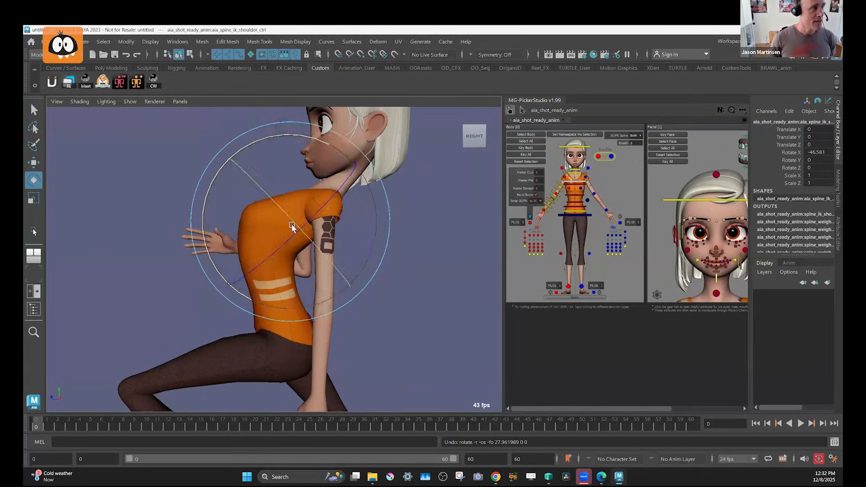
# Try moving the IK spine shoulder control, undo the move, and rotate the chest upright to Rotate X -5.653.
pyautogui.press('w')
pyautogui.moveTo(291, 223)
pyautogui.mouseDown()
pyautogui.moveTo(319, 228)
pyautogui.moveTo(305, 228)
pyautogui.mouseUp()
pyautogui.hotkey('ctrl', 'z')
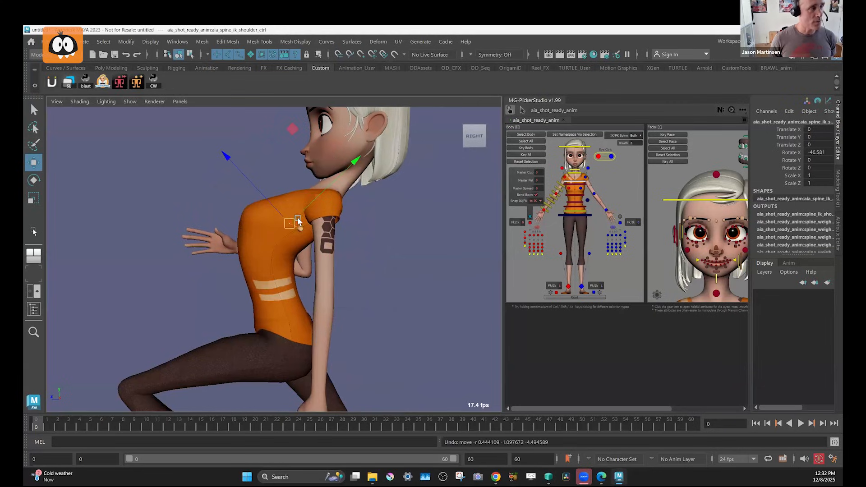
pyautogui.press('e')
pyautogui.moveTo(276, 133); pyautogui.dragTo(387, 256)
pyautogui.press('w')
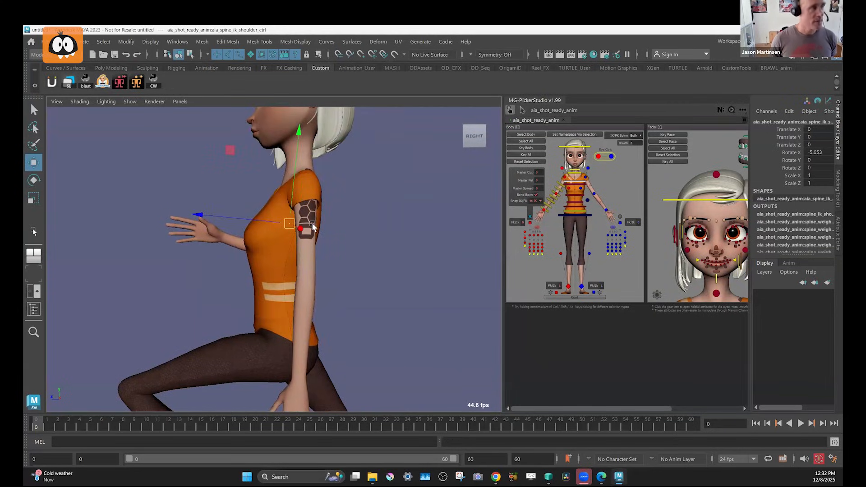
# Hunch the torso forward with the IK spine shoulder control at Translate X 1.5, Y -4.23, Z 11.645 and Rotate X 47.966.
pyautogui.press('e')
pyautogui.moveTo(298, 136); pyautogui.dragTo(267, 210)
pyautogui.press('w')
pyautogui.keyDown('alt'); pyautogui.moveTo(314, 237); pyautogui.dragTo(303, 218, button='middle'); pyautogui.keyUp('alt')
pyautogui.keyDown('alt'); pyautogui.moveTo(302, 218); pyautogui.dragTo(272, 216); pyautogui.keyUp('alt')
pyautogui.keyDown('alt'); pyautogui.moveTo(357, 213); pyautogui.dragTo(381, 206); pyautogui.keyUp('alt')
pyautogui.keyDown('alt'); pyautogui.moveTo(381, 206); pyautogui.dragTo(423, 200, button='middle'); pyautogui.keyUp('alt')
pyautogui.moveTo(320, 188); pyautogui.dragTo(287, 201)
pyautogui.press('e')
pyautogui.moveTo(355, 168); pyautogui.dragTo(275, 205)
pyautogui.press('w')
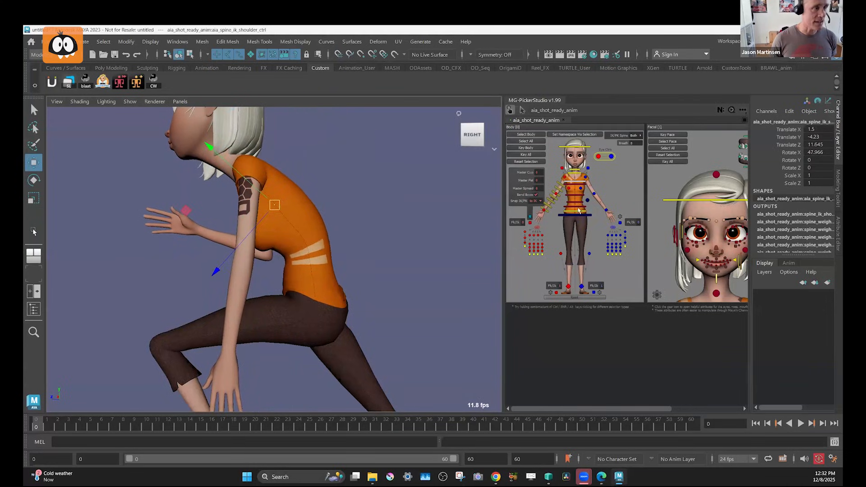
# Tilt the pelvis by rotating the IK spine hip control to Rotate X -13.402.
pyautogui.click(578, 214)
pyautogui.press('e')
pyautogui.moveTo(352, 236); pyautogui.dragTo(367, 249)
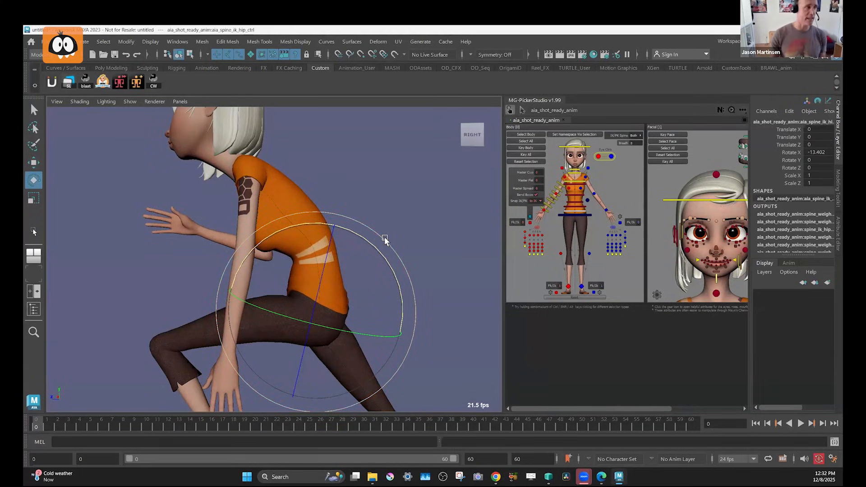
# At frame 5, try Rotate X -3.176 on the IK spine shoulder control, key it, and return its translation and rotation to 0.
pyautogui.click(579, 183)
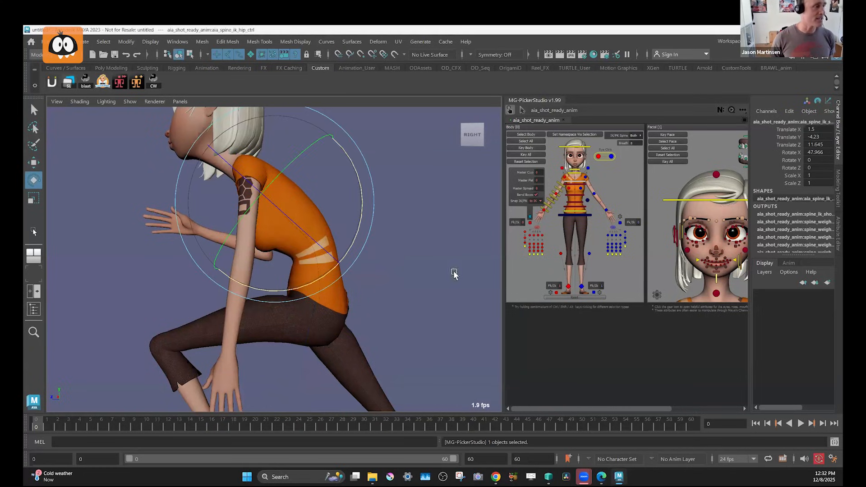
pyautogui.click(89, 426)
pyautogui.moveTo(346, 149); pyautogui.dragTo(361, 227)
pyautogui.press('s')
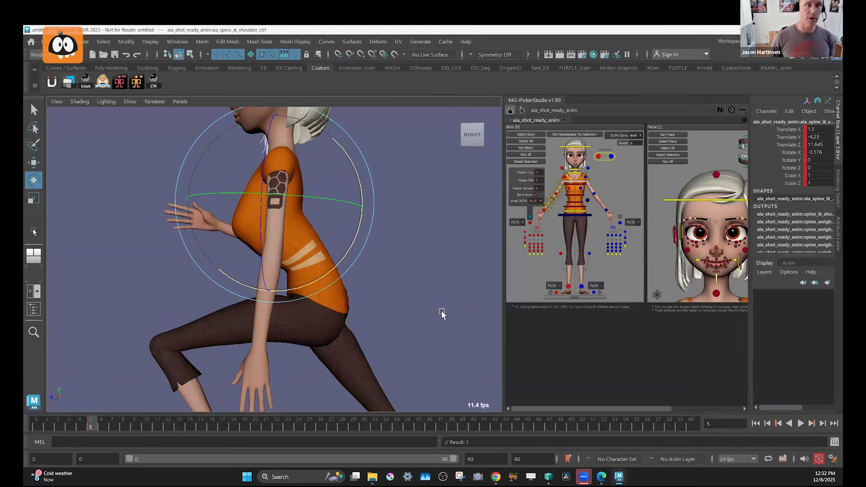
pyautogui.hotkey('ctrl', 'z')
pyautogui.hotkey('ctrl', 'z')
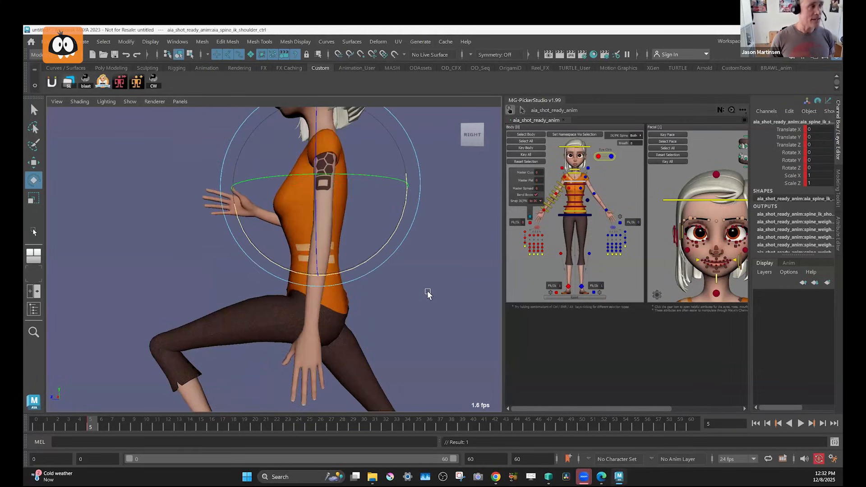
# From the front, try rotating the IK spine shoulder control and the upper spine FK control separately, undoing each rotation.
pyautogui.press('w')
pyautogui.keyDown('alt'); pyautogui.moveTo(421, 262); pyautogui.dragTo(442, 220); pyautogui.keyUp('alt')
pyautogui.keyDown('alt'); pyautogui.moveTo(442, 220); pyautogui.dragTo(447, 242, button='middle'); pyautogui.keyUp('alt')
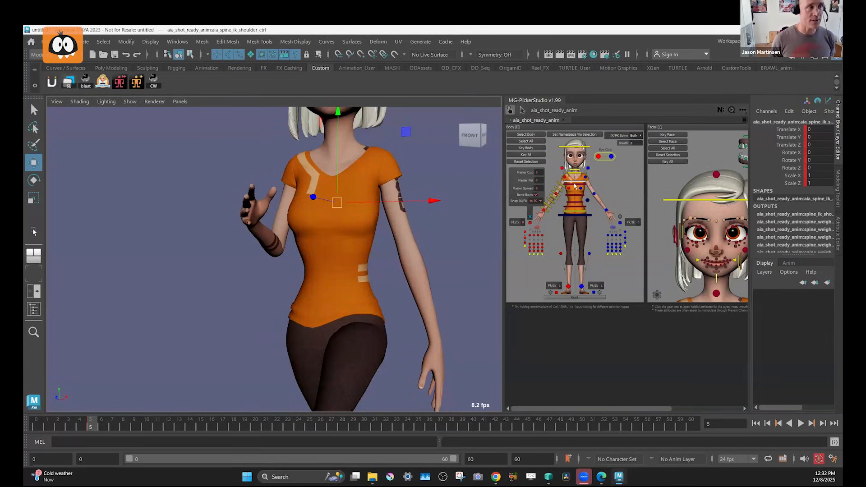
pyautogui.click(575, 185)
pyautogui.press('e')
pyautogui.moveTo(338, 252); pyautogui.dragTo(318, 134)
pyautogui.hotkey('ctrl', 'z')
pyautogui.press('w')
pyautogui.click(568, 195)
pyautogui.press('e')
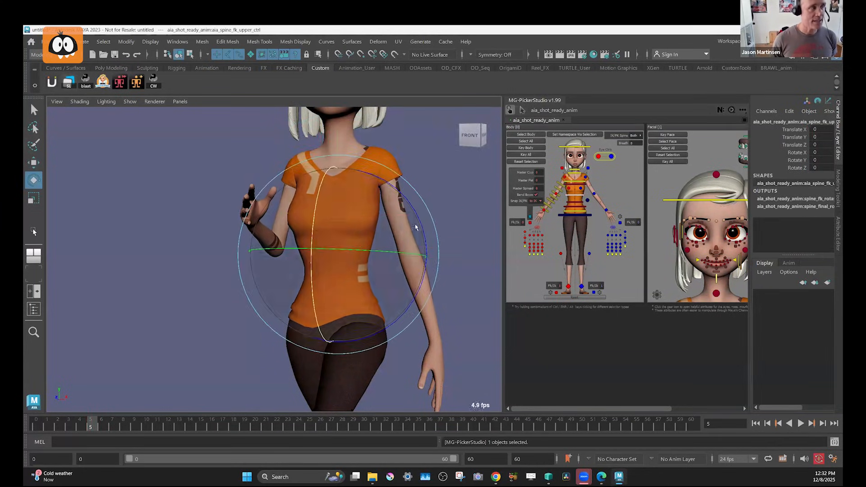
pyautogui.moveTo(310, 248); pyautogui.dragTo(473, 219)
pyautogui.hotkey('ctrl', 'z')
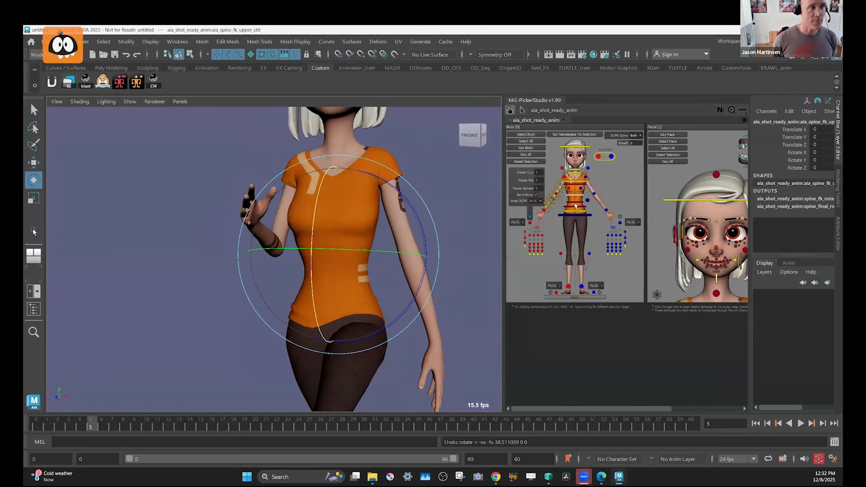
# Try bending the torso with the upper and lower spine FK controls selected together, including a Rotate Z of 11.656, and undo it.
pyautogui.keyDown('shift'); pyautogui.click(576, 203); pyautogui.keyUp('shift')
pyautogui.click(576, 211)
pyautogui.keyDown('shift'); pyautogui.click(576, 182); pyautogui.keyUp('shift')
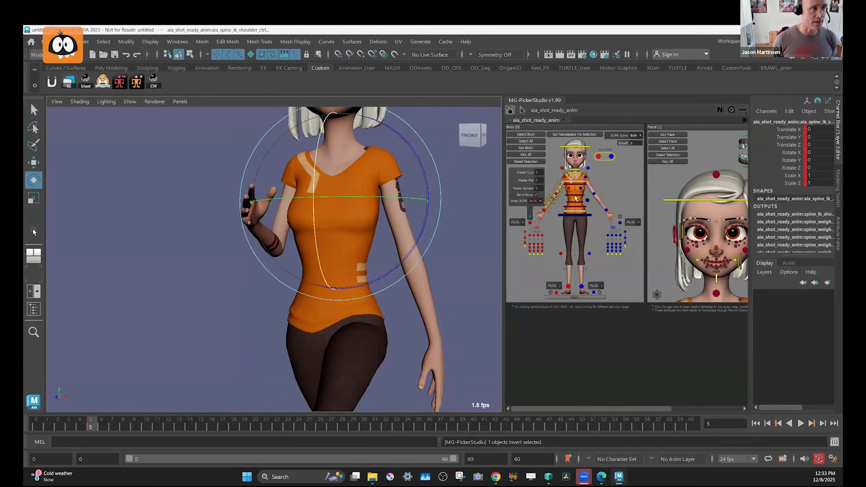
pyautogui.click(576, 195)
pyautogui.keyDown('shift'); pyautogui.click(577, 202); pyautogui.keyUp('shift')
pyautogui.keyDown('alt'); pyautogui.moveTo(413, 235); pyautogui.dragTo(345, 238); pyautogui.keyUp('alt')
pyautogui.keyDown('alt'); pyautogui.moveTo(390, 240); pyautogui.dragTo(382, 229, button='middle'); pyautogui.keyUp('alt')
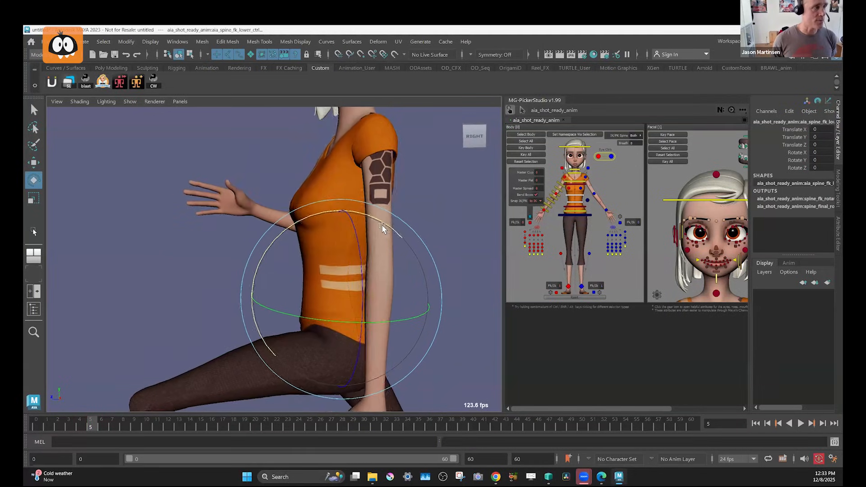
pyautogui.keyDown('alt'); pyautogui.moveTo(383, 229); pyautogui.dragTo(365, 219, button='right'); pyautogui.keyUp('alt')
pyautogui.moveTo(365, 217); pyautogui.dragTo(421, 277)
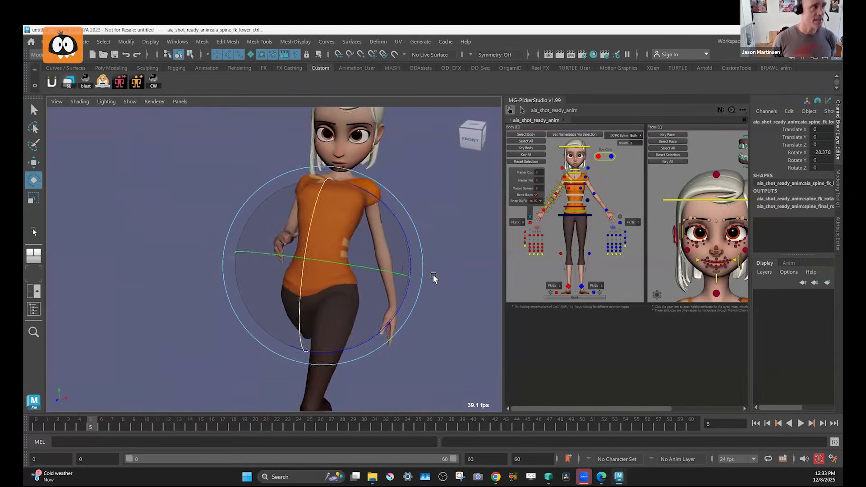
pyautogui.moveTo(432, 277); pyautogui.dragTo(394, 216)
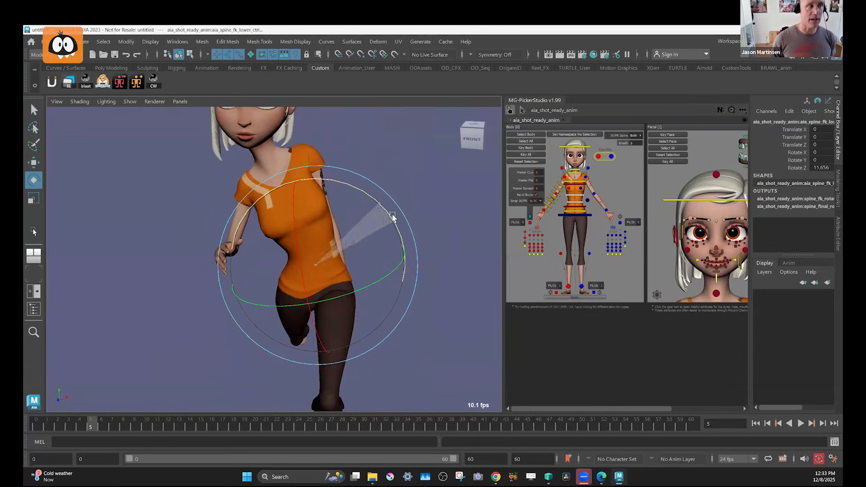
pyautogui.hotkey('ctrl', 'z')
# Try rotating the lower spine FK control and the upper spine FK control individually, undoing each rotation.
pyautogui.click(577, 201)
pyautogui.click(578, 207)
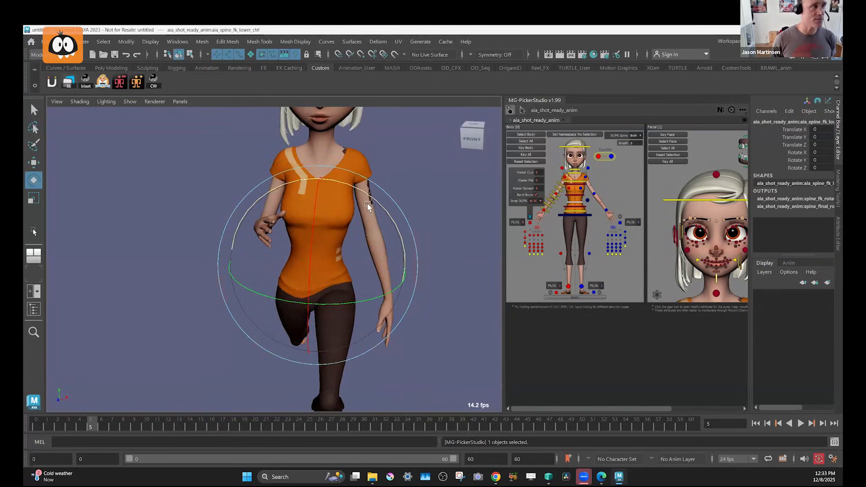
pyautogui.moveTo(329, 181); pyautogui.dragTo(288, 255)
pyautogui.hotkey('ctrl', 'z')
pyautogui.hotkey('ctrl', 'z')
pyautogui.click(581, 196)
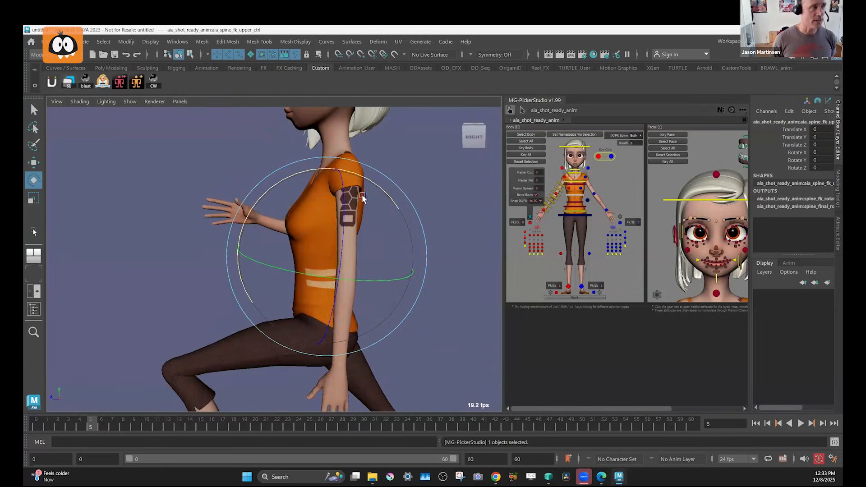
pyautogui.moveTo(376, 184); pyautogui.dragTo(387, 207)
pyautogui.hotkey('ctrl', 'z')
# Examine the character's head and facial features up close from the front.
pyautogui.scroll(-3, 410, 226)
pyautogui.keyDown('alt'); pyautogui.moveTo(416, 234); pyautogui.dragTo(414, 226); pyautogui.keyUp('alt')
pyautogui.keyDown('alt'); pyautogui.moveTo(415, 224); pyautogui.dragTo(421, 261, button='middle'); pyautogui.keyUp('alt')
pyautogui.keyDown('alt'); pyautogui.moveTo(420, 262); pyautogui.dragTo(423, 239); pyautogui.keyUp('alt')
pyautogui.keyDown('alt'); pyautogui.moveTo(423, 239); pyautogui.dragTo(433, 280, button='middle'); pyautogui.keyUp('alt')
pyautogui.keyDown('alt'); pyautogui.moveTo(376, 245); pyautogui.dragTo(407, 242, button='right'); pyautogui.keyUp('alt')
pyautogui.keyDown('alt'); pyautogui.moveTo(408, 245); pyautogui.dragTo(356, 288, button='middle'); pyautogui.keyUp('alt')
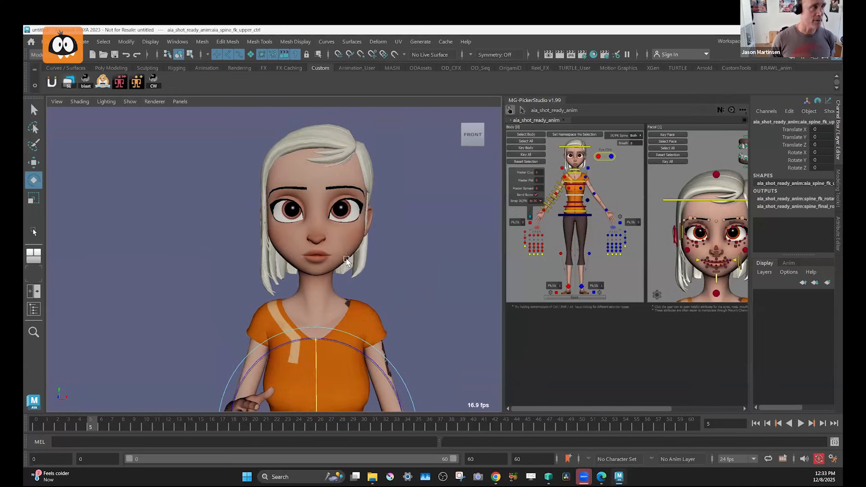
pyautogui.keyDown('alt'); pyautogui.moveTo(346, 254); pyautogui.dragTo(396, 275, button='right'); pyautogui.keyUp('alt')
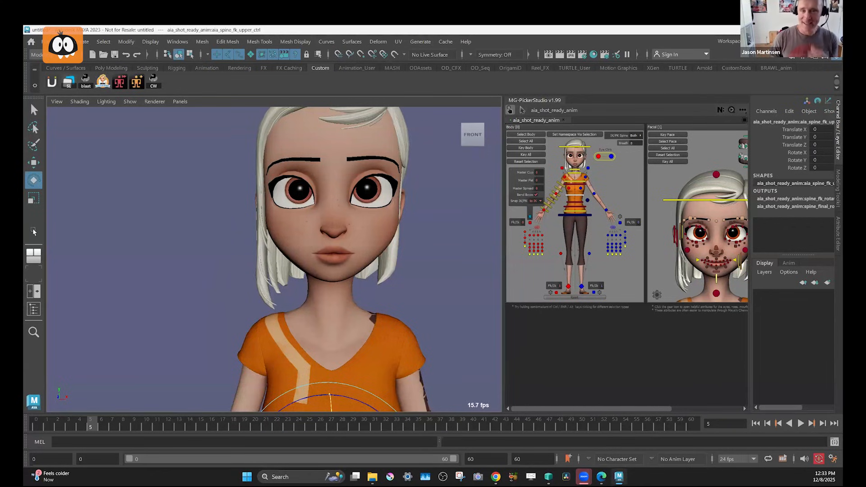
pyautogui.scroll(5, 420, 226)
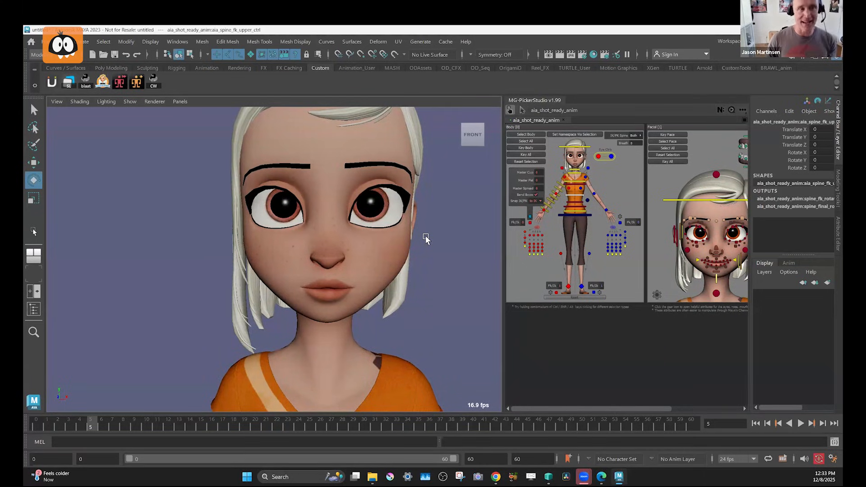
pyautogui.keyDown('alt'); pyautogui.moveTo(410, 272); pyautogui.dragTo(420, 256); pyautogui.keyUp('alt')
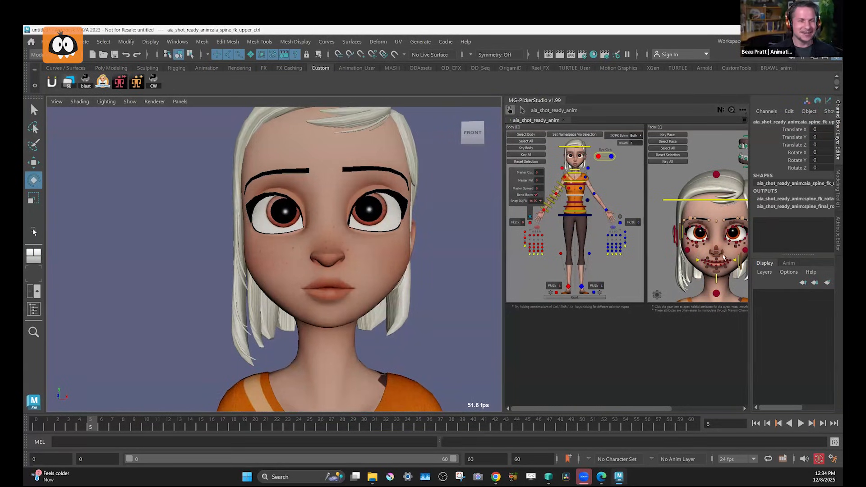
# At frame 0, pull the right mouth corner control up and outward to Translate X 0.714 and Translate Y 1.036, and key it.
pyautogui.click(698, 262)
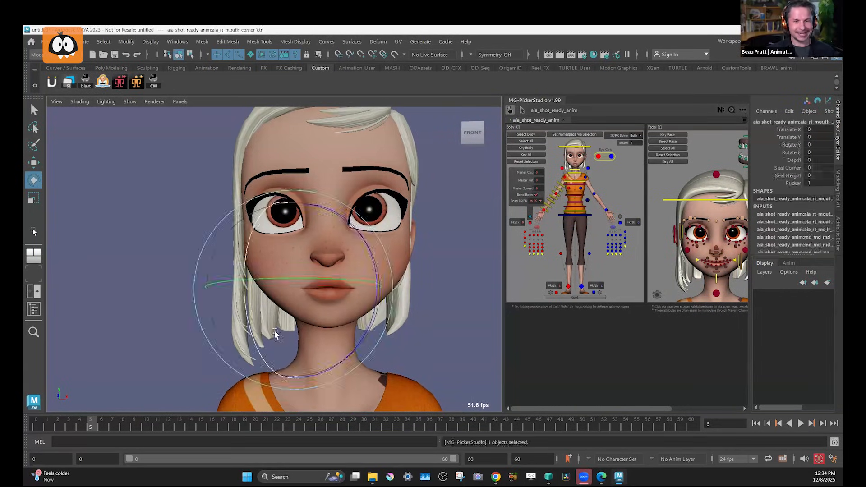
pyautogui.press('w')
pyautogui.hotkey('alt', 'shift', 'v')
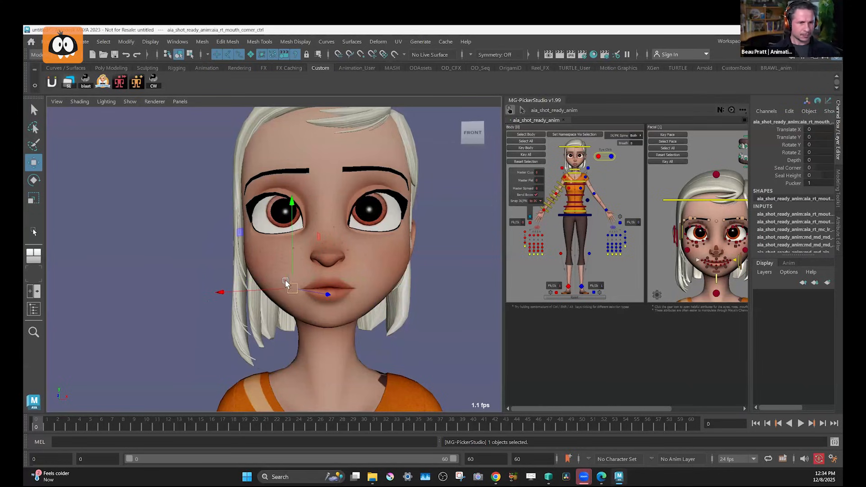
pyautogui.moveTo(291, 267); pyautogui.dragTo(370, 269)
pyautogui.press('s')
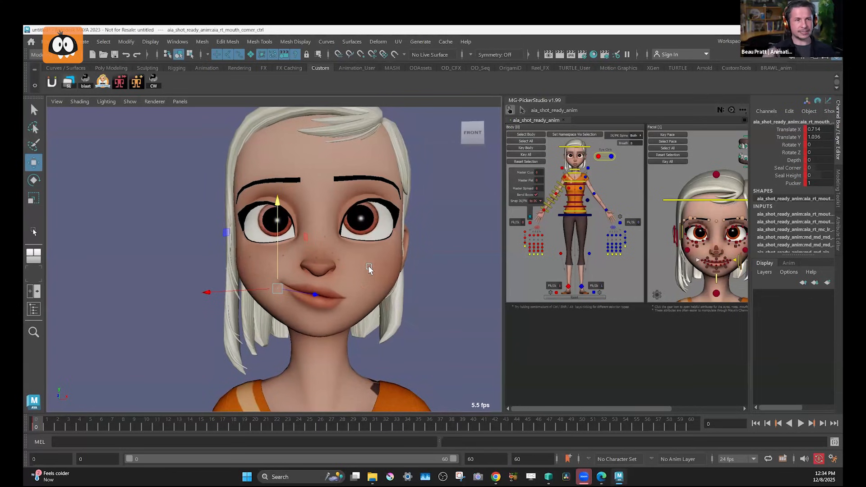
# At frame 0, raise the left mouth corner control outward to Translate X 0.357 and Translate Y 0.646, and key it.
pyautogui.click(735, 260)
pyautogui.moveTo(354, 260); pyautogui.dragTo(354, 255)
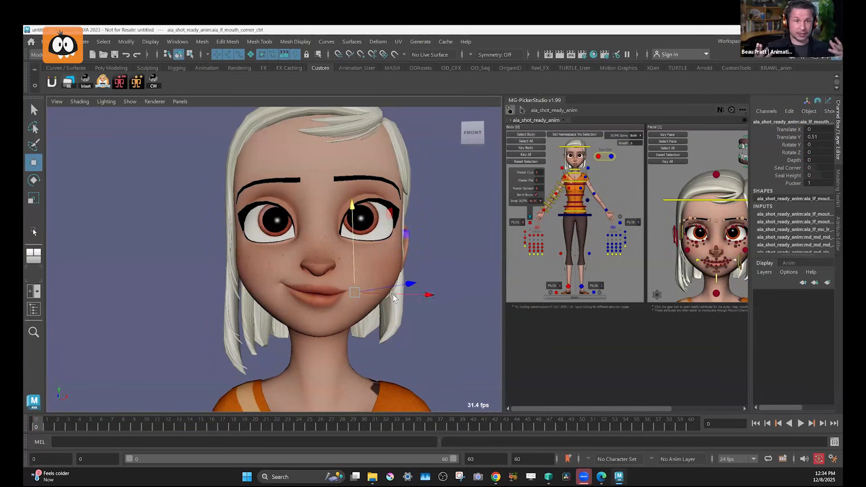
pyautogui.moveTo(393, 294); pyautogui.dragTo(359, 264)
pyautogui.hotkey('ctrl', 'z')
pyautogui.press('s')
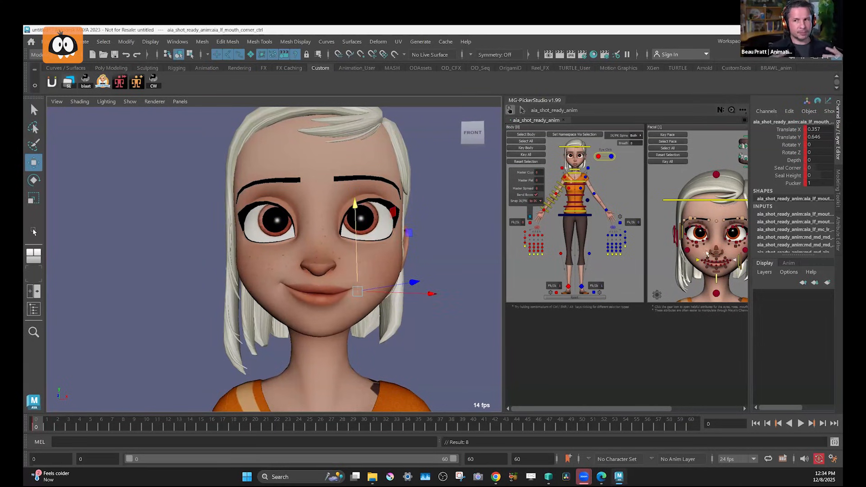
# Select all of the character's facial controls in the picker, key them at frame 0, and clear the selection.
pyautogui.keyDown('alt'); pyautogui.moveTo(721, 301); pyautogui.dragTo(662, 274, button='middle'); pyautogui.keyUp('alt')
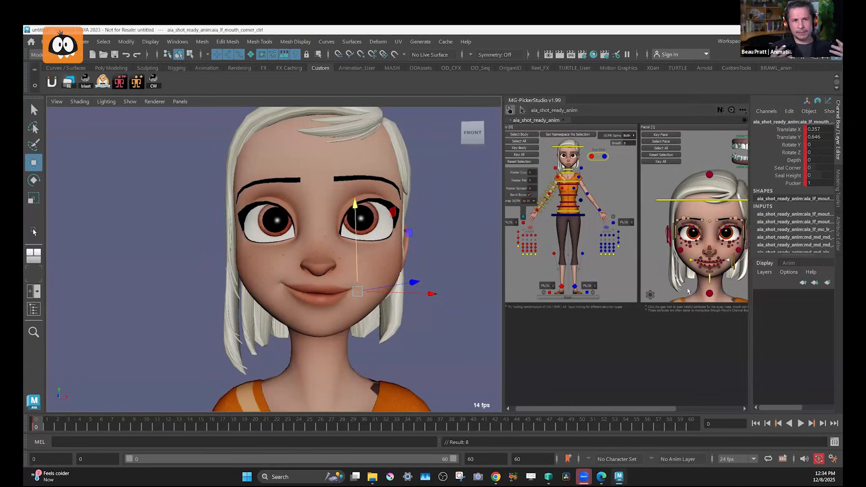
pyautogui.click(661, 293)
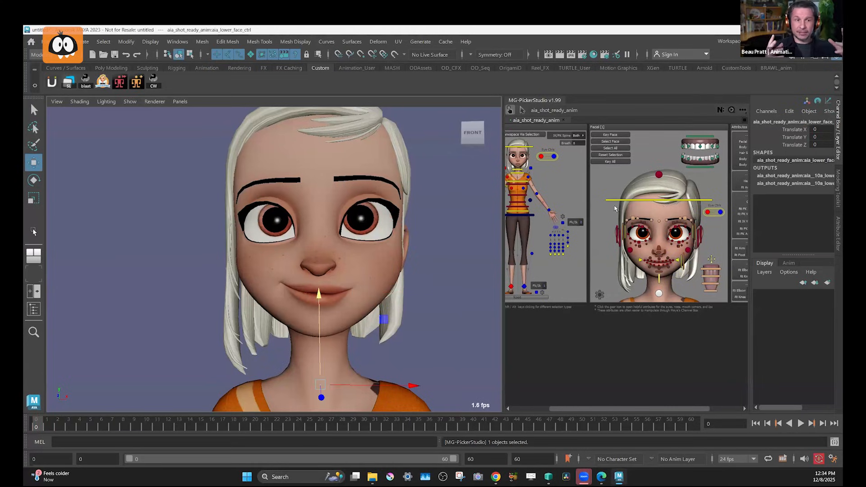
pyautogui.moveTo(711, 261); pyautogui.dragTo(613, 209)
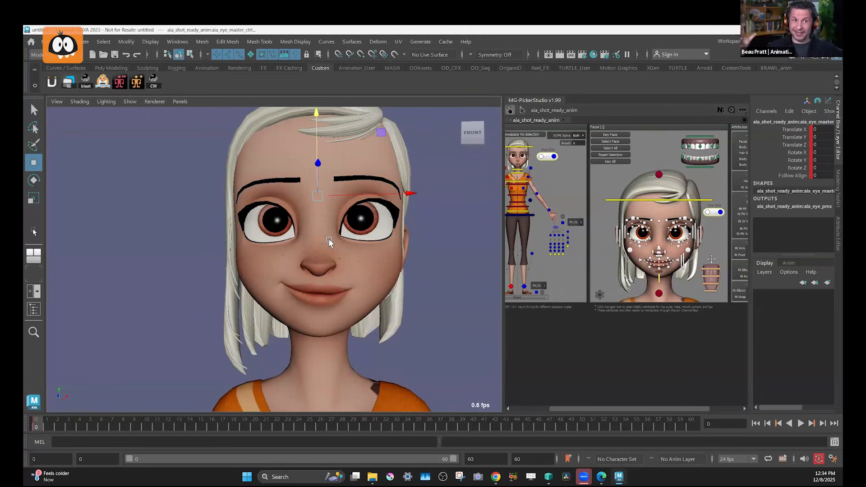
pyautogui.click(638, 220)
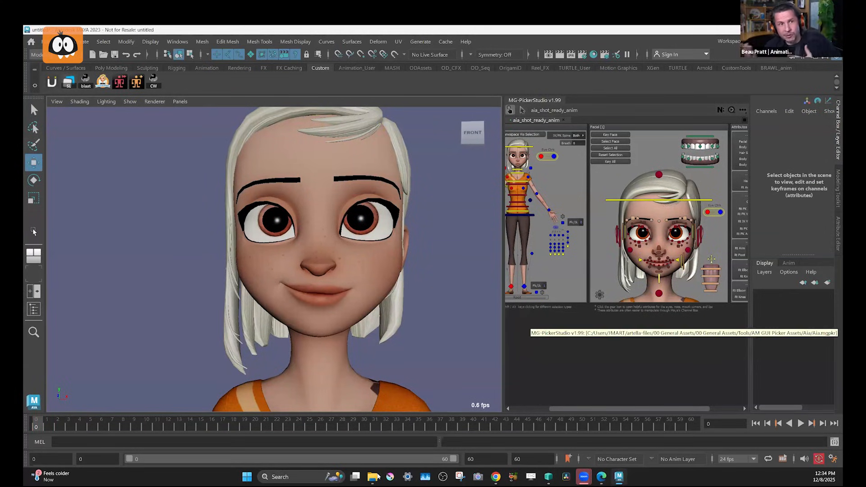
pyautogui.moveTo(378, 477)
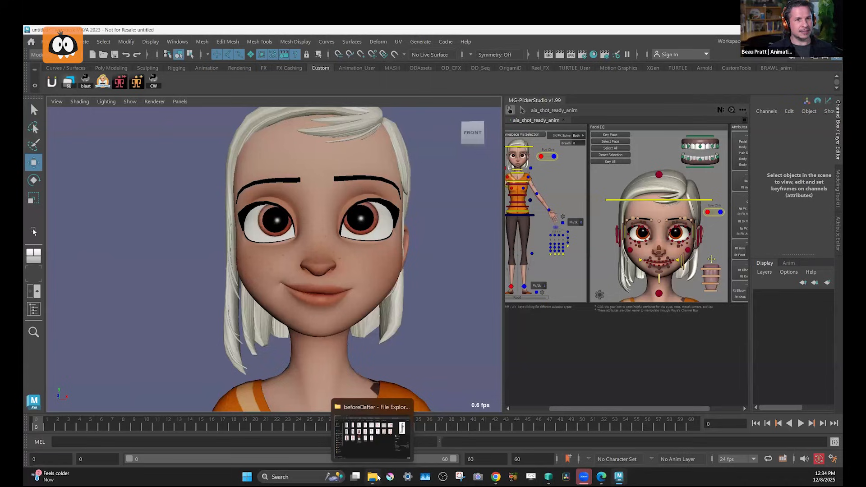
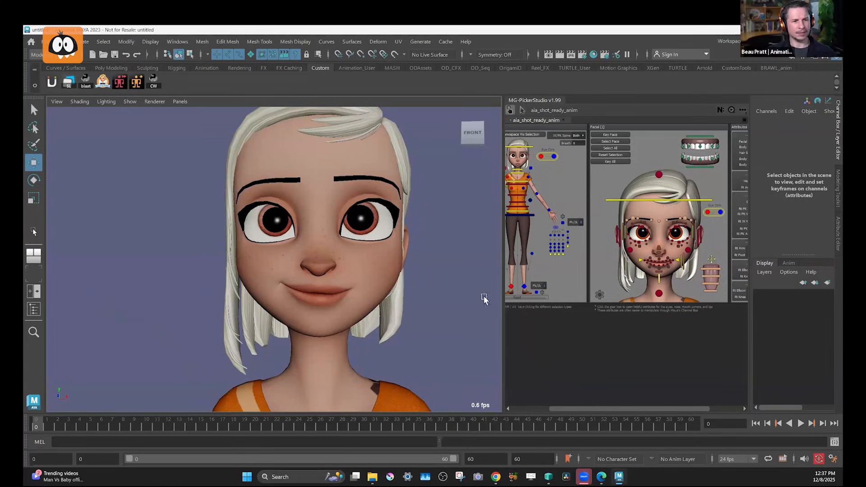
# At frame 0, raise the right bottom eyelid control to Translate Y -0.288 and lower the right brow control.
pyautogui.click(641, 244)
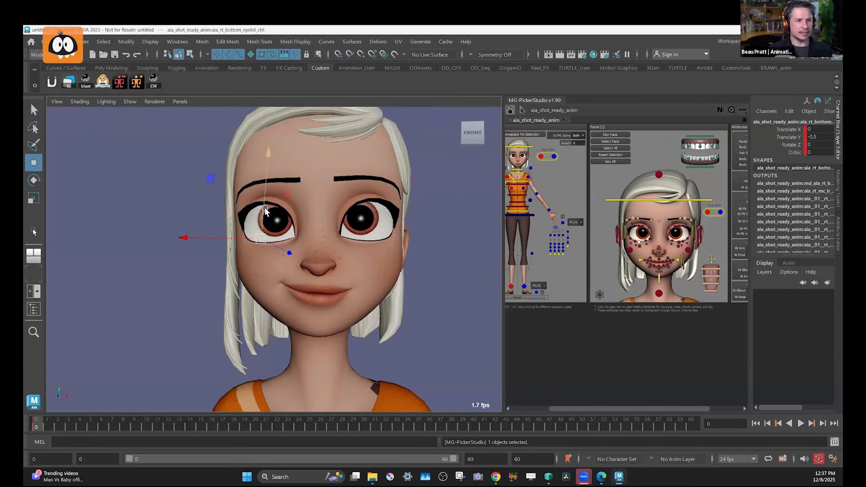
pyautogui.moveTo(264, 207); pyautogui.dragTo(264, 202)
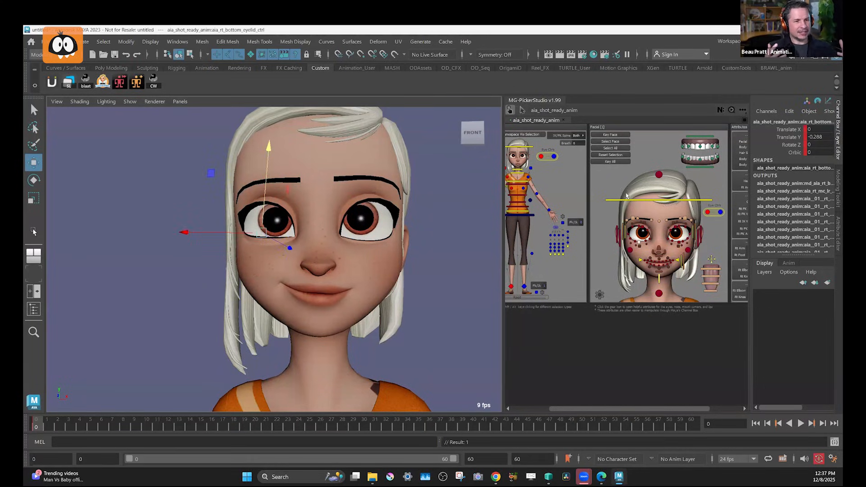
pyautogui.click(635, 220)
pyautogui.click(634, 219)
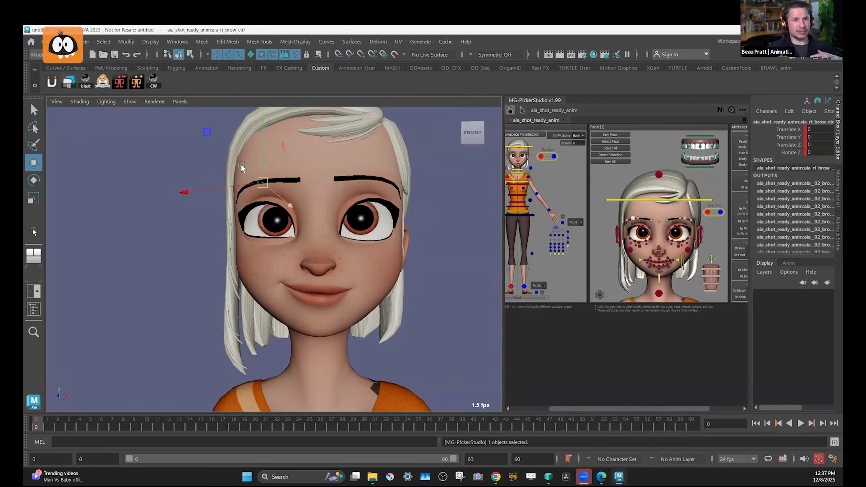
pyautogui.moveTo(261, 153); pyautogui.dragTo(262, 173)
# Lower the left inner brow control to Translate Y -0.414 and raise the whole left brow slightly.
pyautogui.click(669, 223)
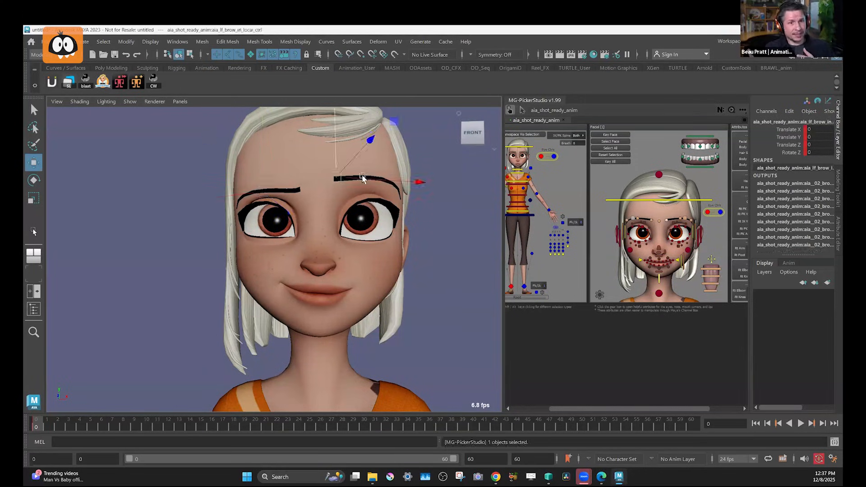
pyautogui.moveTo(342, 158); pyautogui.dragTo(342, 172)
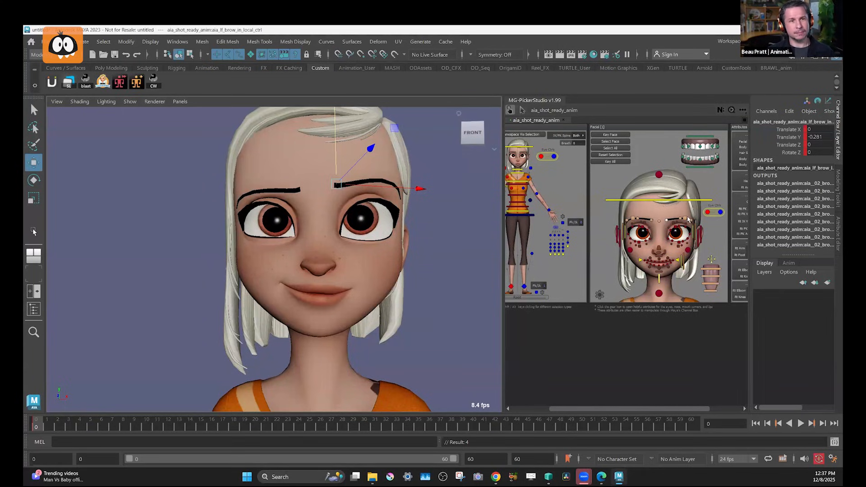
pyautogui.click(379, 193)
pyautogui.moveTo(373, 163); pyautogui.dragTo(372, 161)
pyautogui.click(668, 221)
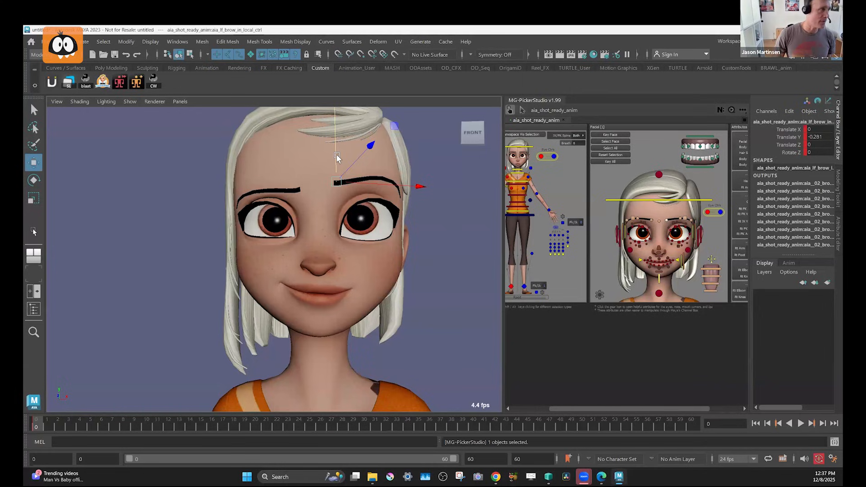
pyautogui.moveTo(337, 156); pyautogui.dragTo(338, 158)
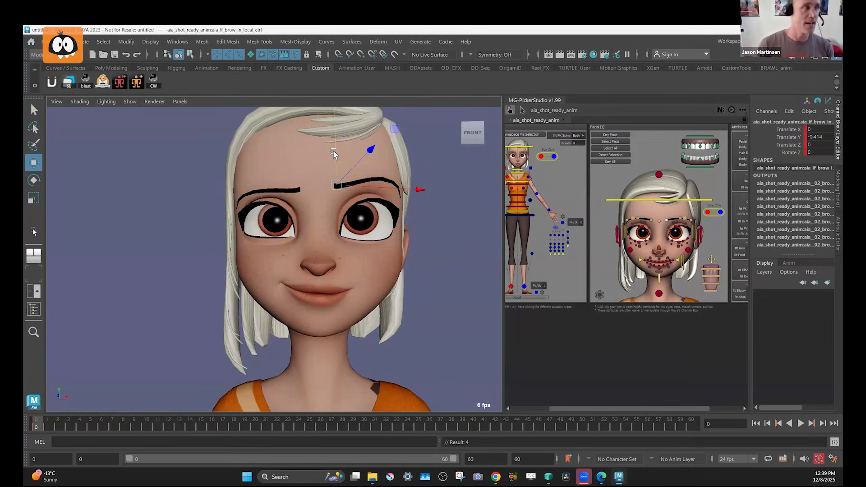
# Select the left master eyelid control, activate the Scale tool, and show the rig's control curves in the viewport.
pyautogui.click(695, 232)
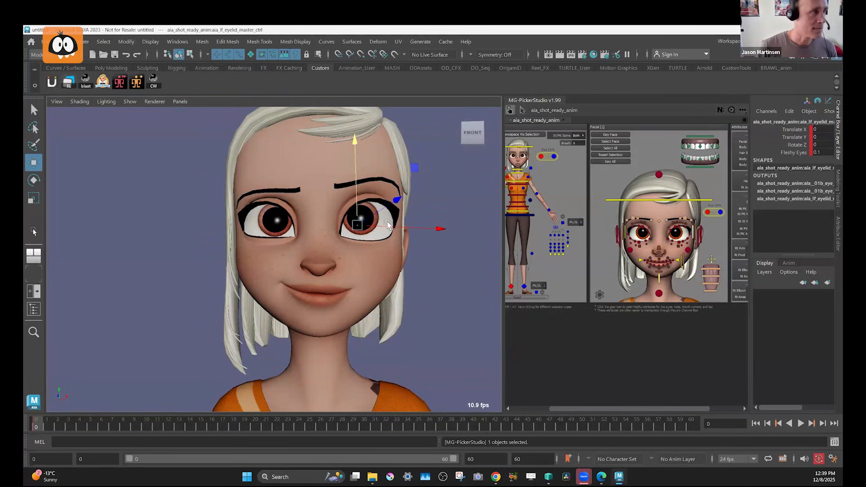
pyautogui.press('r')
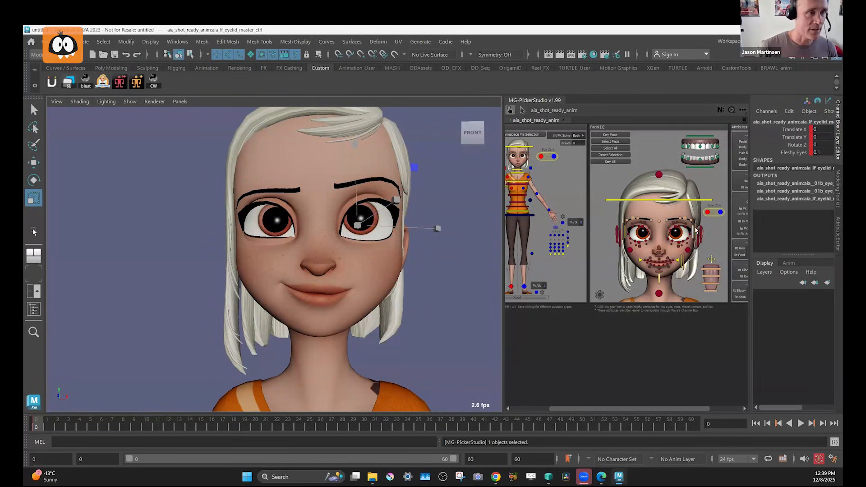
pyautogui.press('1')
pyautogui.press('1')
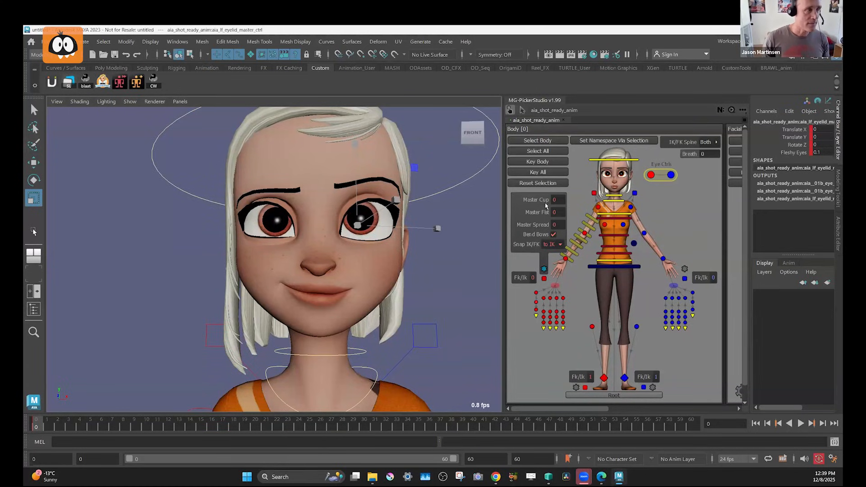
# Check the root control's attributes, and turn on Facial Ctrl Vis on the head control.
pyautogui.keyDown('alt'); pyautogui.moveTo(710, 352); pyautogui.dragTo(636, 338, button='middle'); pyautogui.keyUp('alt')
pyautogui.click(542, 382)
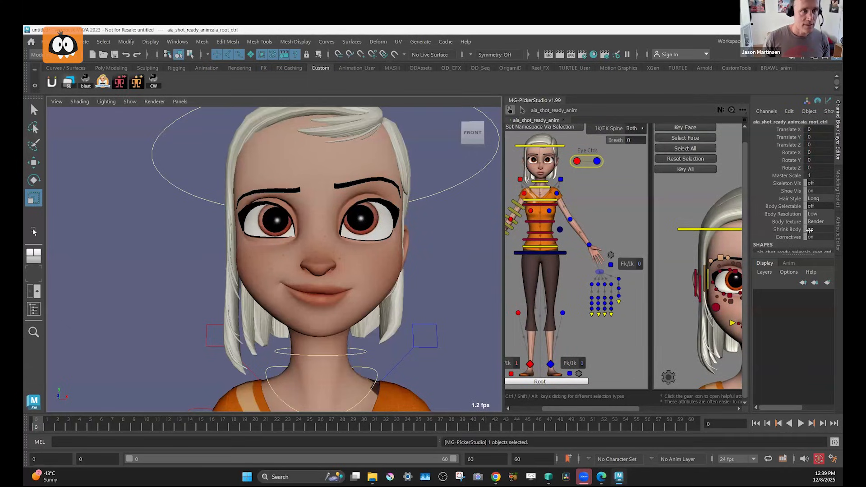
pyautogui.scroll(-3, 810, 224)
pyautogui.scroll(2, 808, 200)
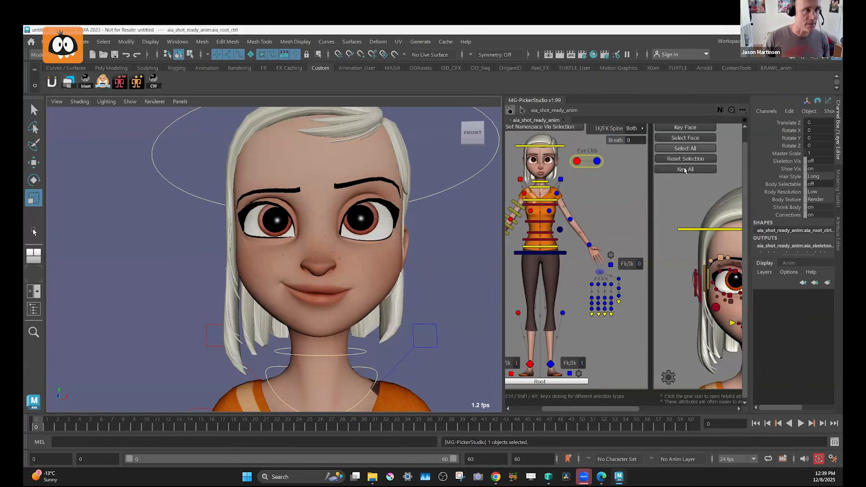
pyautogui.keyDown('alt'); pyautogui.moveTo(688, 206); pyautogui.dragTo(638, 204, button='middle'); pyautogui.keyUp('alt')
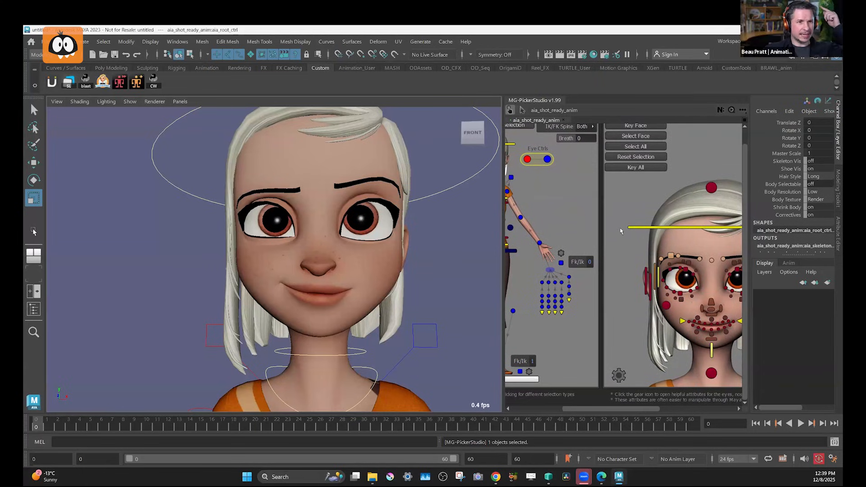
pyautogui.keyDown('alt'); pyautogui.moveTo(581, 224); pyautogui.dragTo(625, 239, button='middle'); pyautogui.keyUp('alt')
pyautogui.click(550, 160)
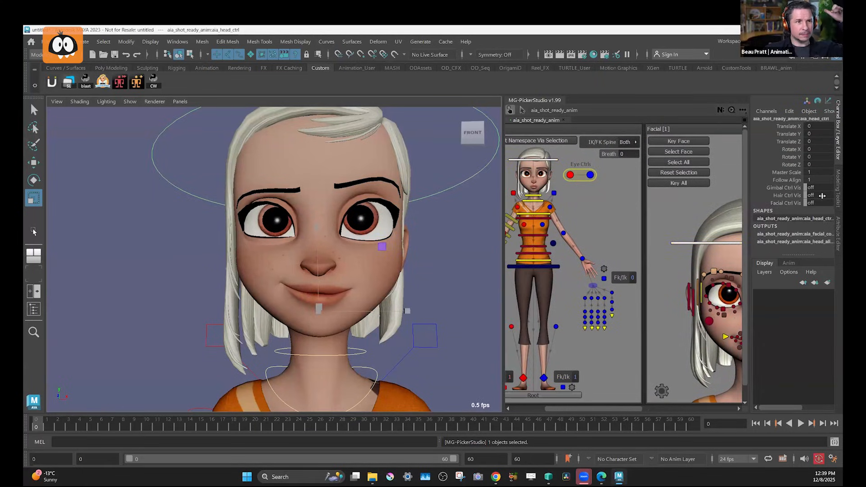
pyautogui.click(818, 203)
pyautogui.write('1')
pyautogui.press('Return')
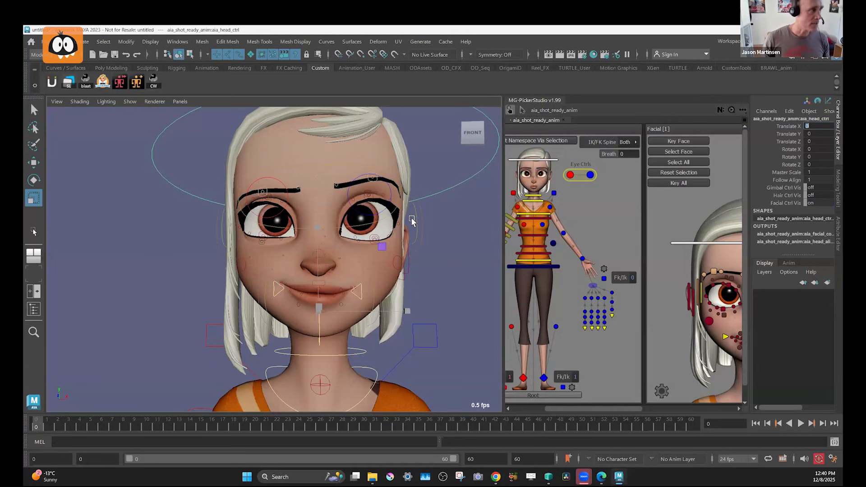
# Try enlarging the right eye uniformly to a scale of 1.517 with its master control, and undo it.
pyautogui.click(409, 223)
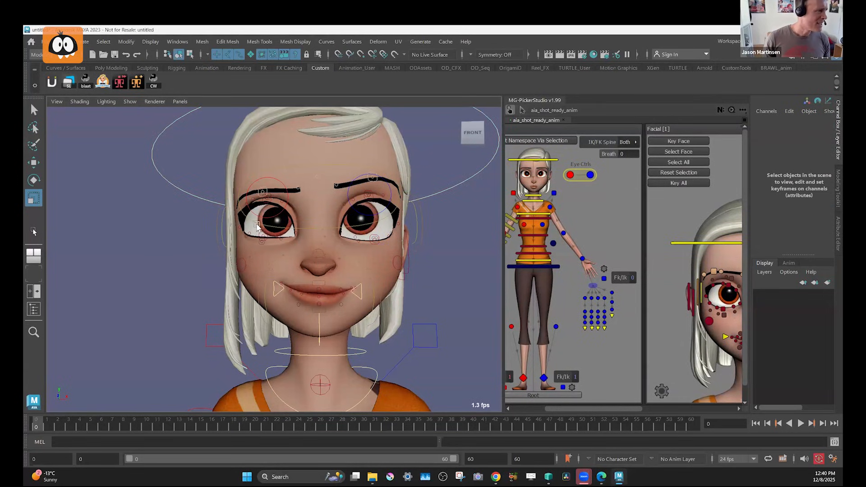
pyautogui.click(222, 219)
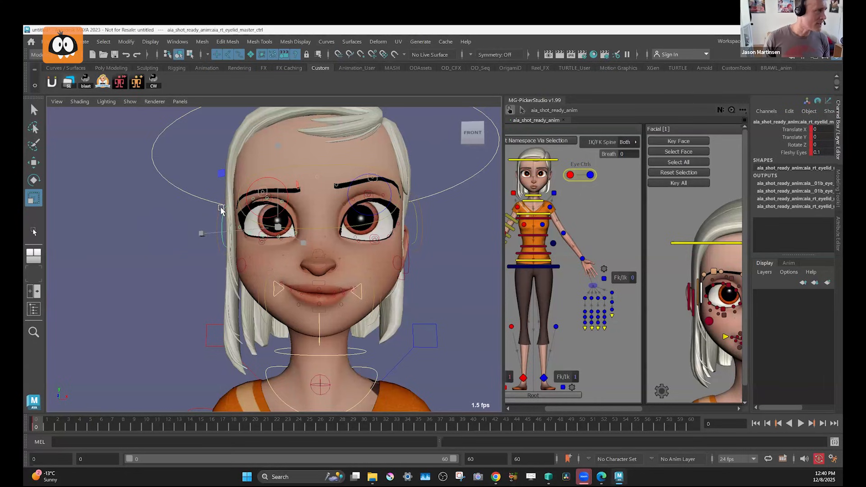
pyautogui.click(240, 217)
pyautogui.moveTo(278, 227); pyautogui.dragTo(311, 241)
pyautogui.hotkey('ctrl', 'z')
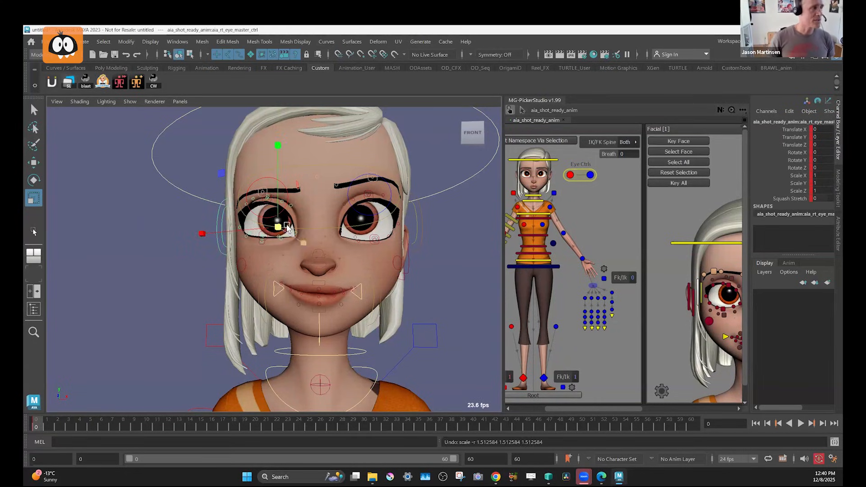
pyautogui.moveTo(311, 241)
pyautogui.mouseDown(button='middle')
pyautogui.moveTo(343, 250)
pyautogui.moveTo(317, 247)
pyautogui.mouseUp(button='middle')
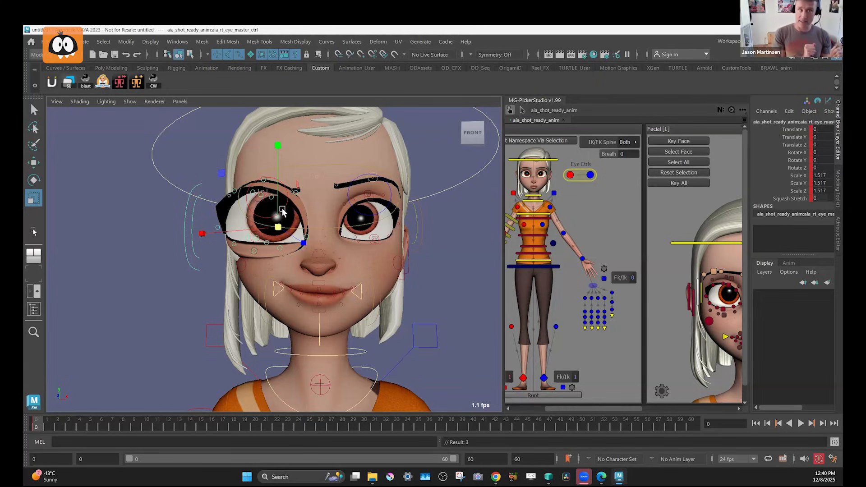
pyautogui.hotkey('ctrl', 'z')
# Try stretching the right eye vertically to Scale Y 1.316 with its master control, and undo it.
pyautogui.moveTo(279, 145); pyautogui.dragTo(291, 269)
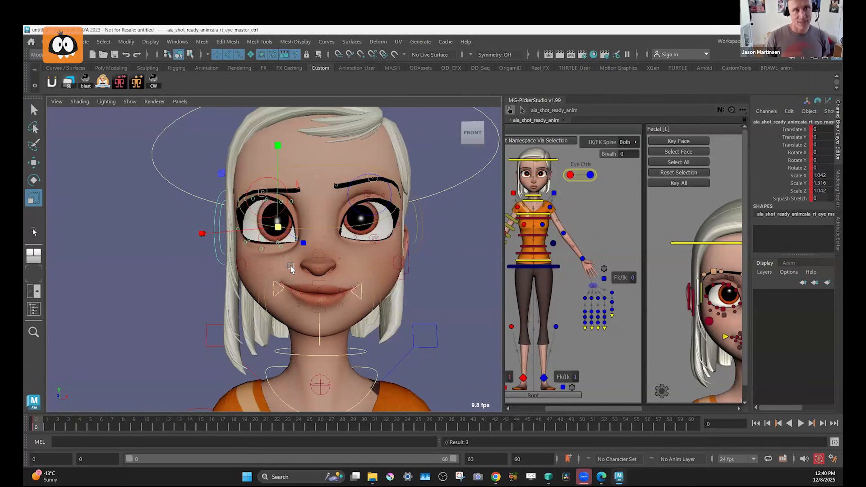
pyautogui.hotkey('ctrl', 'z')
pyautogui.hotkey('ctrl', 'z')
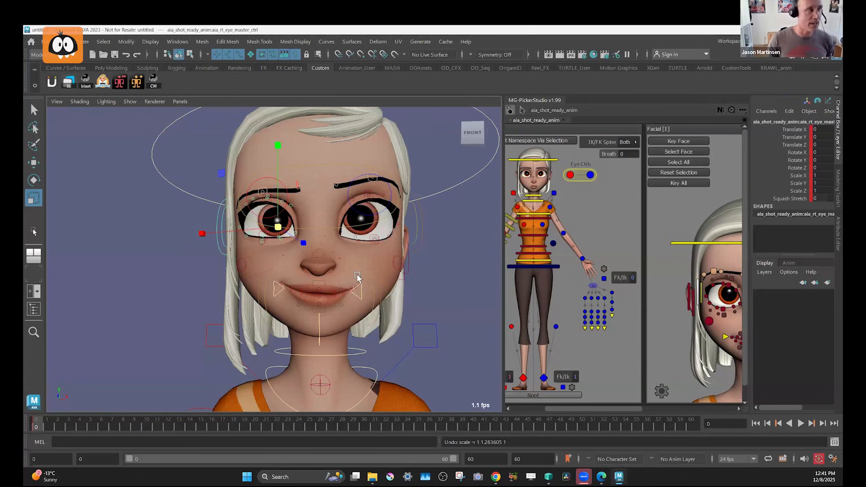
# Pose the right top eyelid control at Translate Y 0.718 and Rotate Z -11.733, and raise the right bottom eyelid slightly.
pyautogui.press('w')
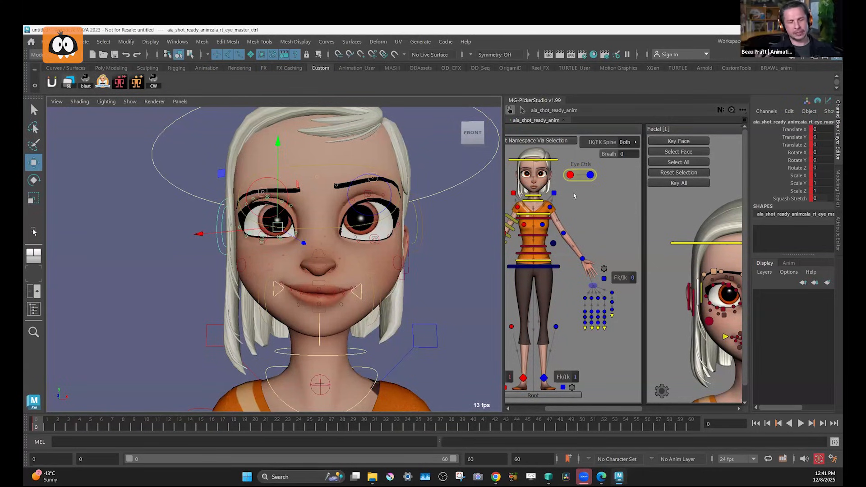
pyautogui.click(730, 288)
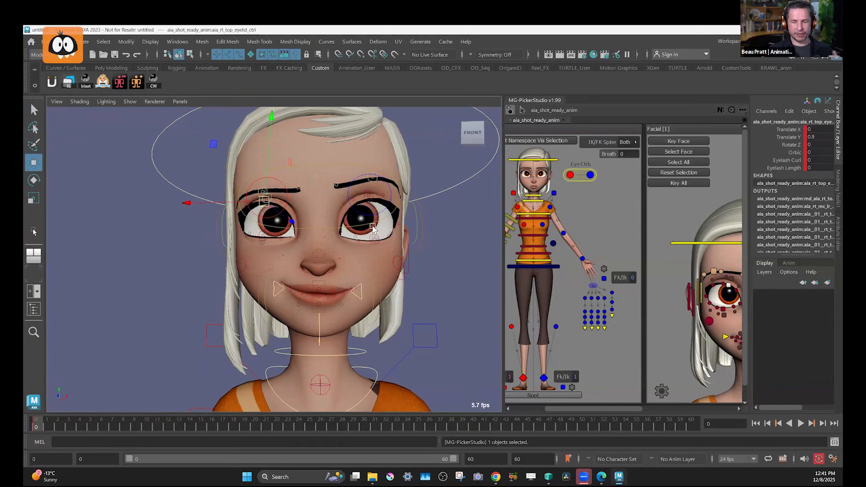
pyautogui.moveTo(272, 180); pyautogui.dragTo(272, 139)
pyautogui.press('e')
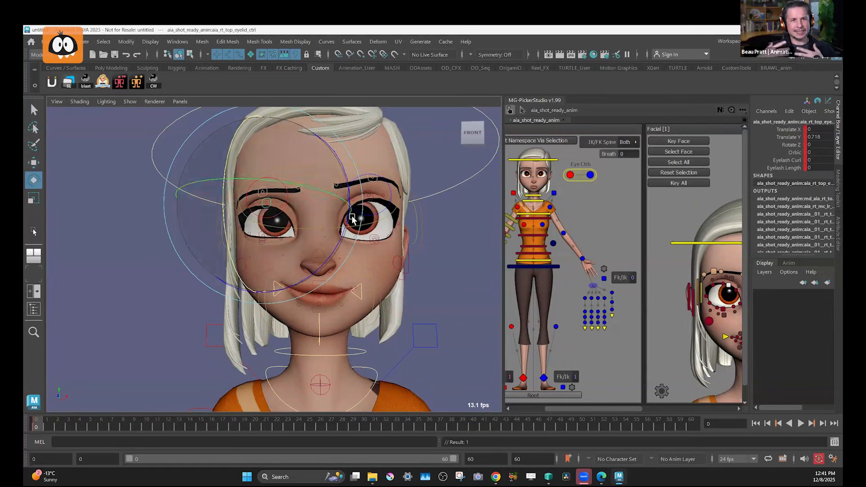
pyautogui.moveTo(350, 206); pyautogui.dragTo(435, 235)
pyautogui.press('w')
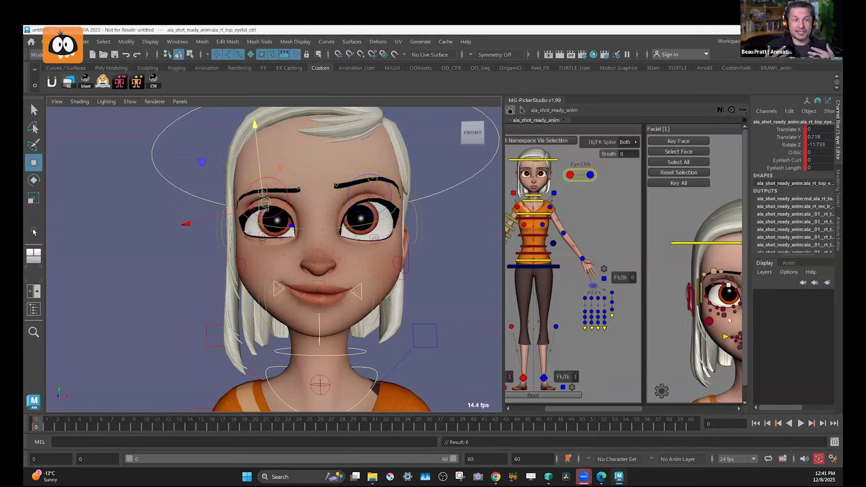
pyautogui.click(724, 311)
pyautogui.moveTo(265, 188); pyautogui.dragTo(264, 185)
# Select all of the facial controls and move the timeline to frame 3.
pyautogui.keyDown('alt'); pyautogui.moveTo(662, 293); pyautogui.dragTo(621, 286, button='middle'); pyautogui.keyUp('alt')
pyautogui.click(713, 318)
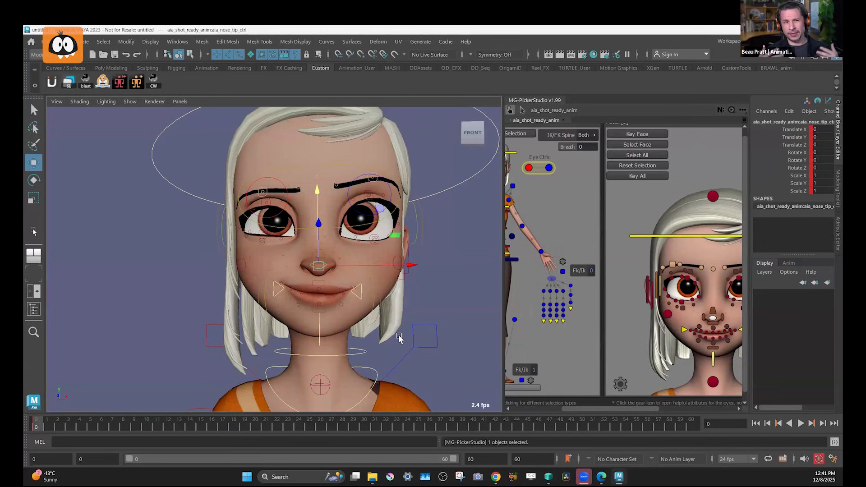
pyautogui.hotkey('alt', '.')
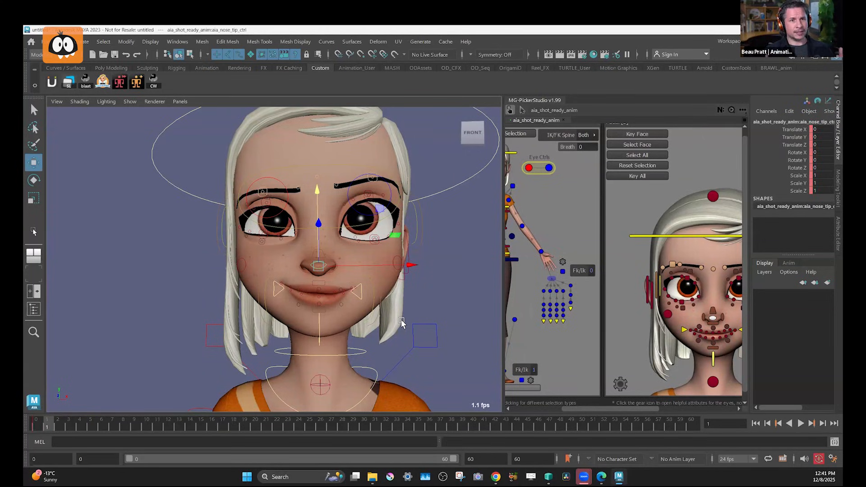
pyautogui.click(637, 145)
pyautogui.press(',')
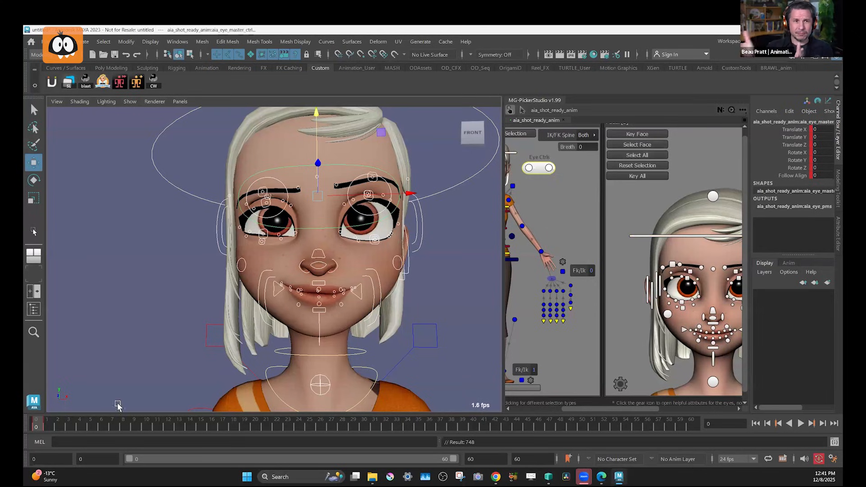
pyautogui.press('.')
pyautogui.click(74, 423)
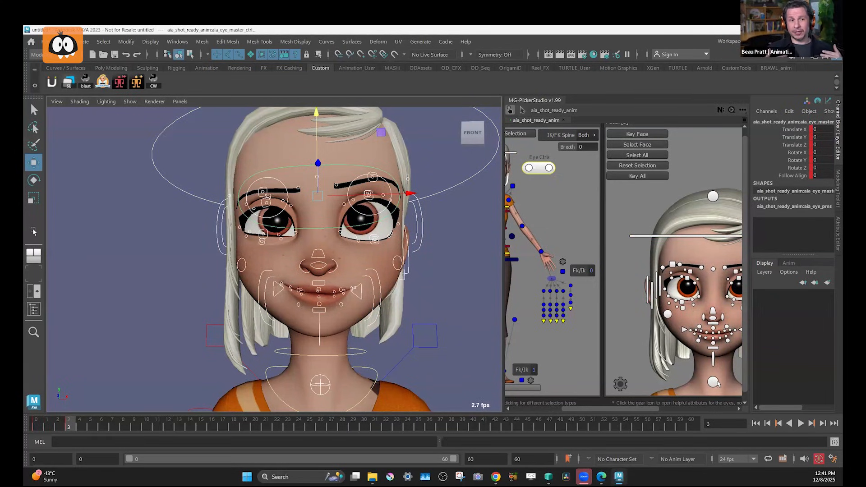
# At frame 3, shift the lower-head control slightly up and sideways, and move the right sneer control to Translate X 0.067, Y 0.057, Z 0.034.
pyautogui.click(714, 382)
pyautogui.moveTo(321, 385); pyautogui.dragTo(316, 382)
pyautogui.click(705, 318)
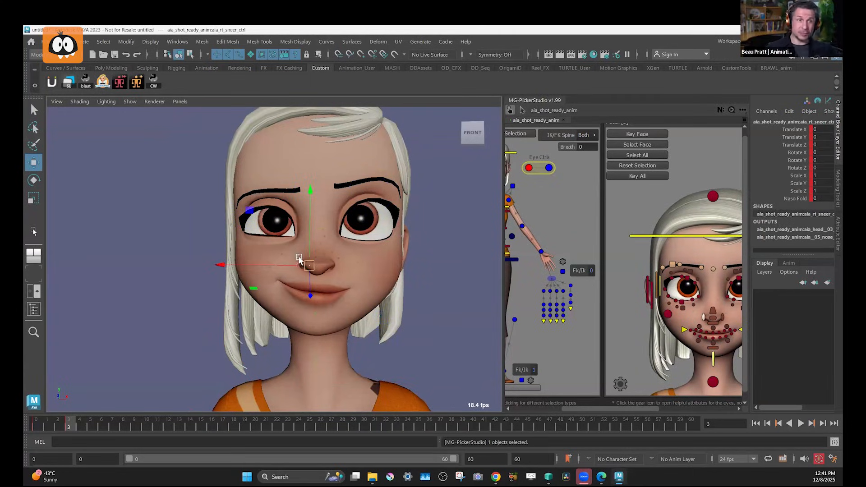
pyautogui.moveTo(309, 264); pyautogui.dragTo(310, 265)
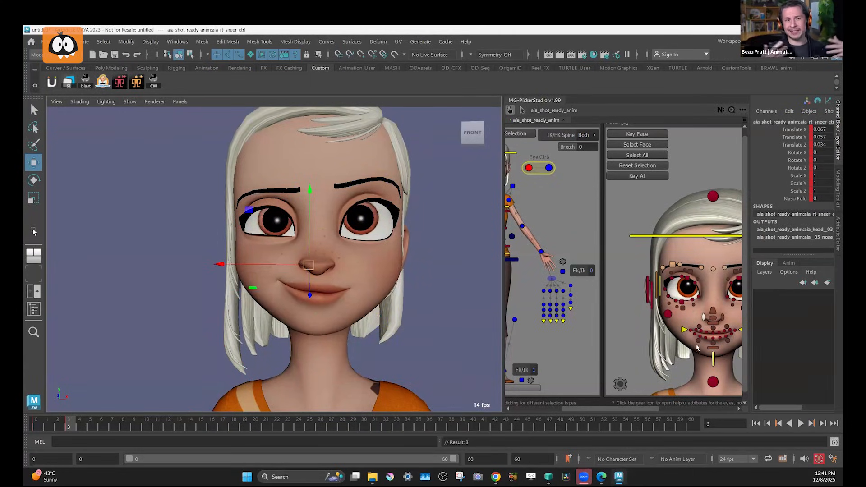
# Tilt the lower lip control to Rotate Z -3.361 at frame 3.
pyautogui.click(717, 350)
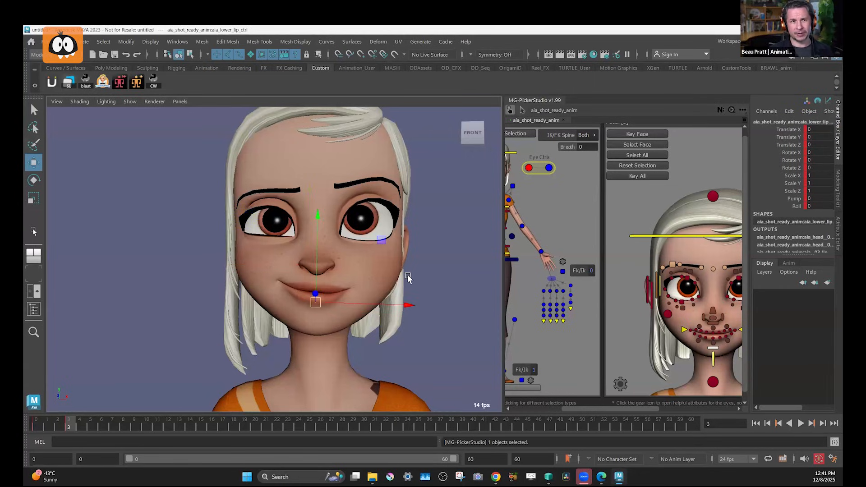
pyautogui.press('e')
pyautogui.moveTo(401, 313); pyautogui.dragTo(401, 315)
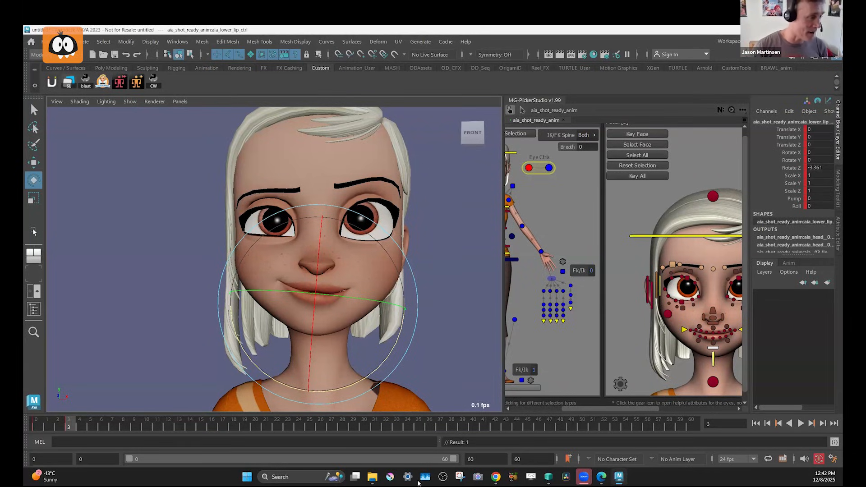
# Switch to File Explorer and open the trn350 clip from Documents > Film > Sony > Cloudy 2 > trn in the video player.
pyautogui.click(375, 479)
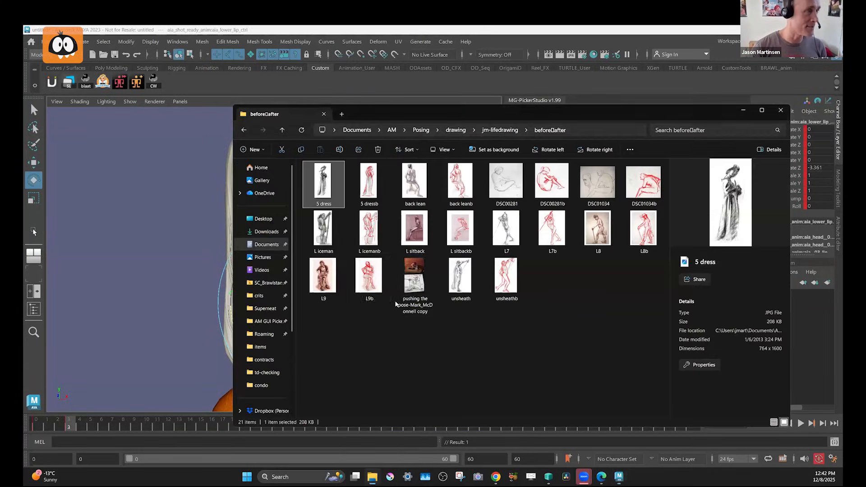
pyautogui.click(272, 245)
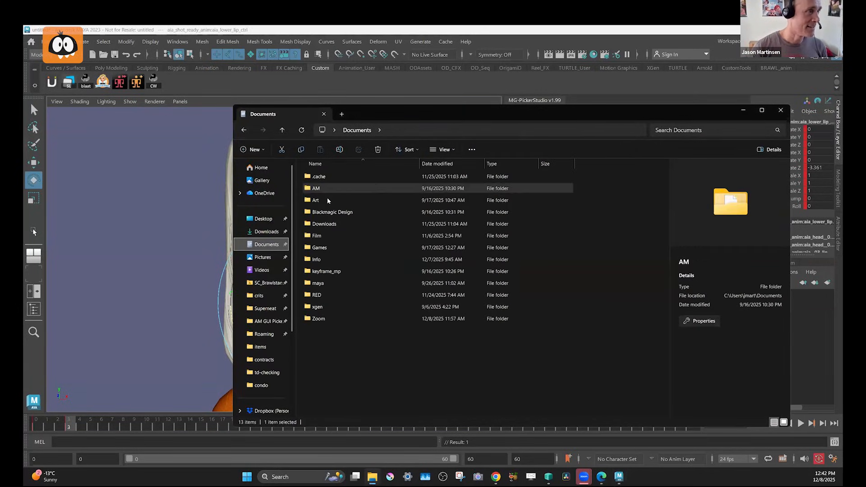
pyautogui.doubleClick(318, 237)
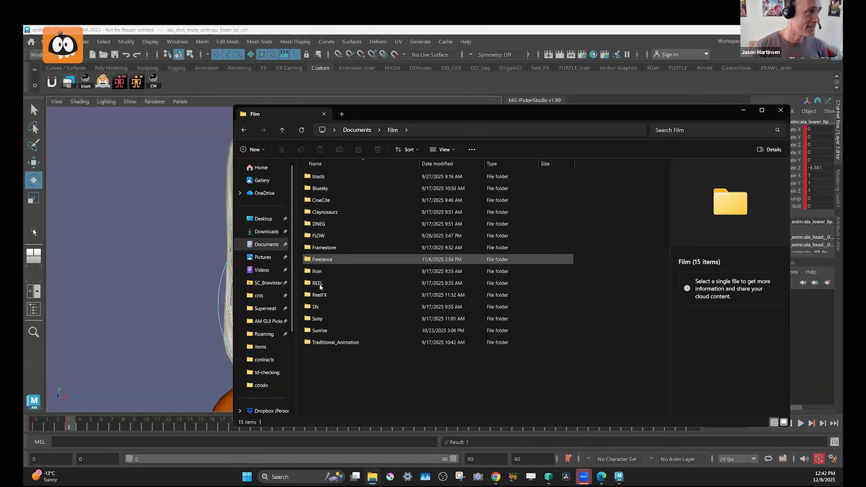
pyautogui.doubleClick(318, 320)
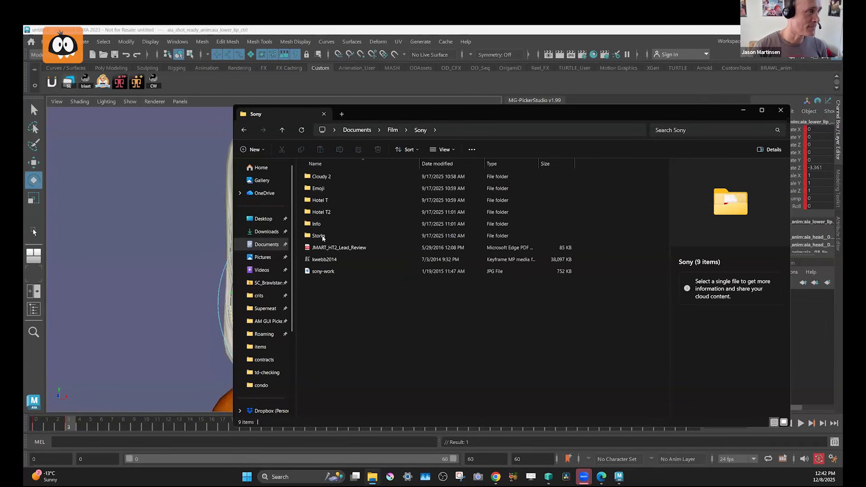
pyautogui.doubleClick(322, 177)
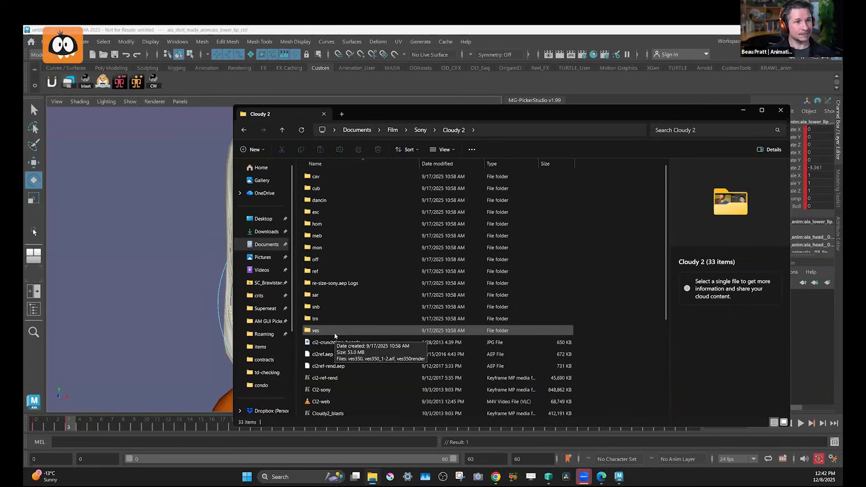
pyautogui.doubleClick(316, 319)
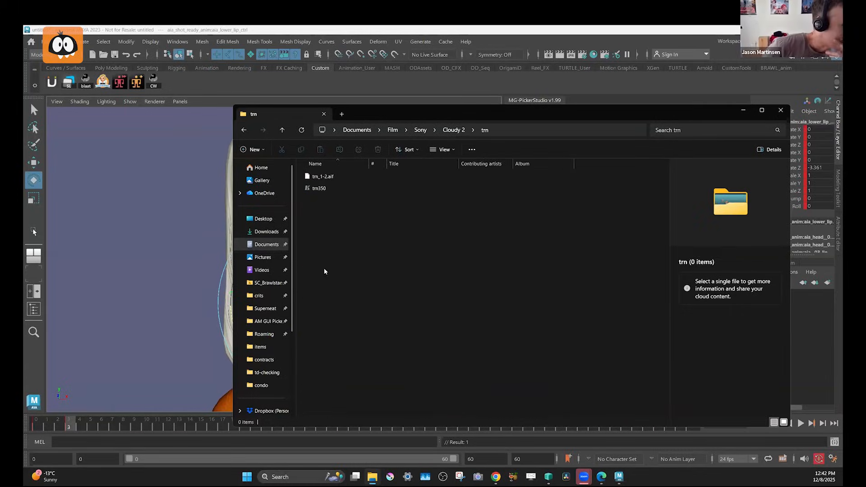
pyautogui.doubleClick(317, 189)
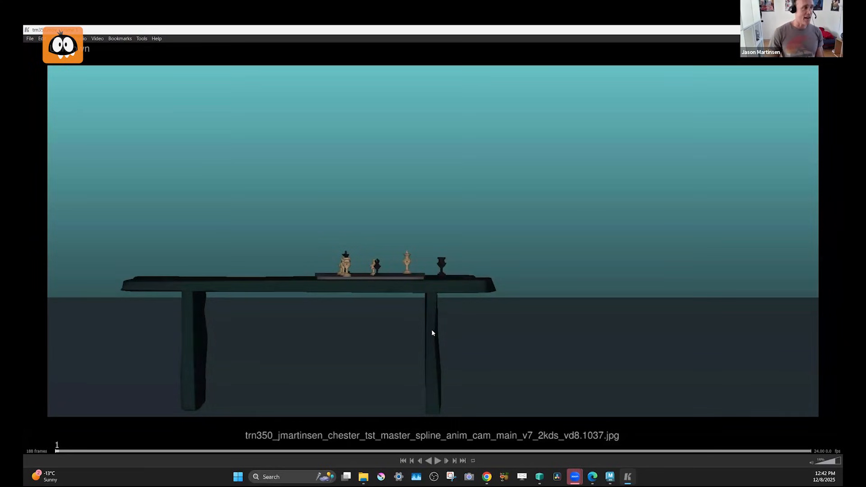
# Play the trn350 animation test, restarting it from near the beginning.
pyautogui.press('space')
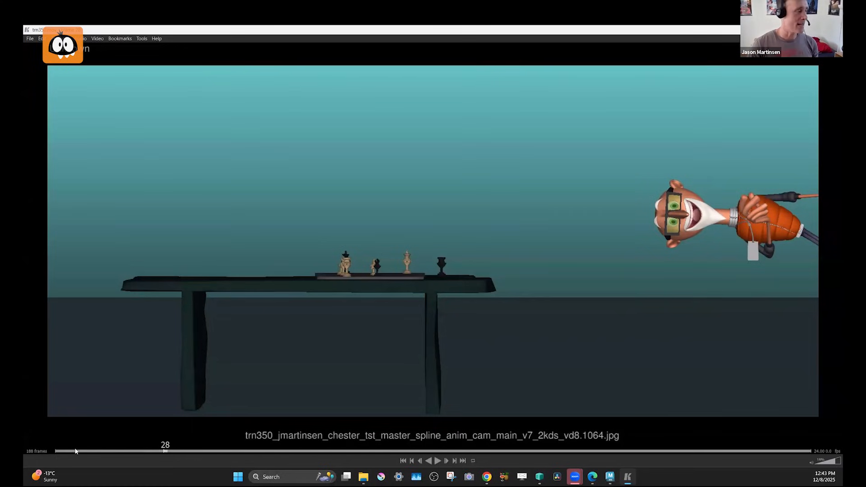
pyautogui.click(75, 451)
pyautogui.press('space')
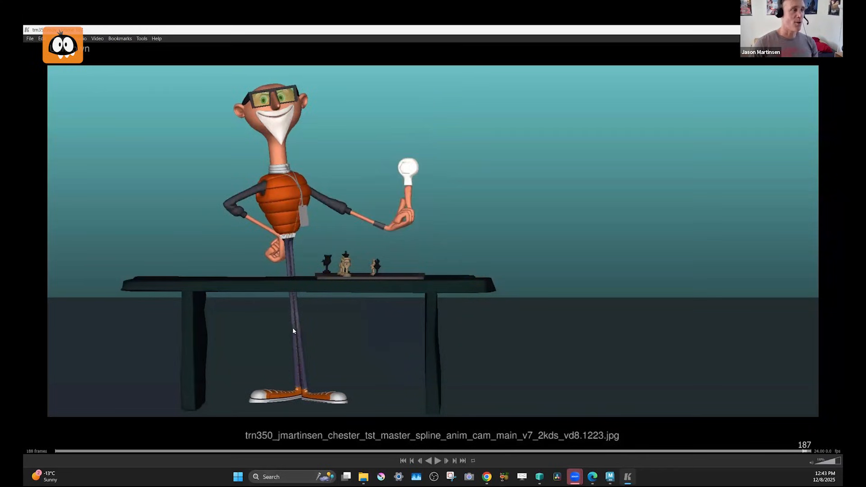
# Return to the start of the clip and examine the character's entrance poses frame by frame up to frame 27.
pyautogui.moveTo(114, 453); pyautogui.dragTo(137, 452)
pyautogui.press('Left')
pyautogui.press('Left')
pyautogui.press('Left')
pyautogui.press('Left')
pyautogui.press('Left')
pyautogui.press('Left')
pyautogui.press('Left')
pyautogui.press('Left')
pyautogui.press('Left')
pyautogui.press('Left')
pyautogui.press('Left')
pyautogui.press('Left')
pyautogui.press('Left')
pyautogui.press('Left')
pyautogui.press('Left')
pyautogui.press('Left')
pyautogui.press('Left')
pyautogui.press('Left')
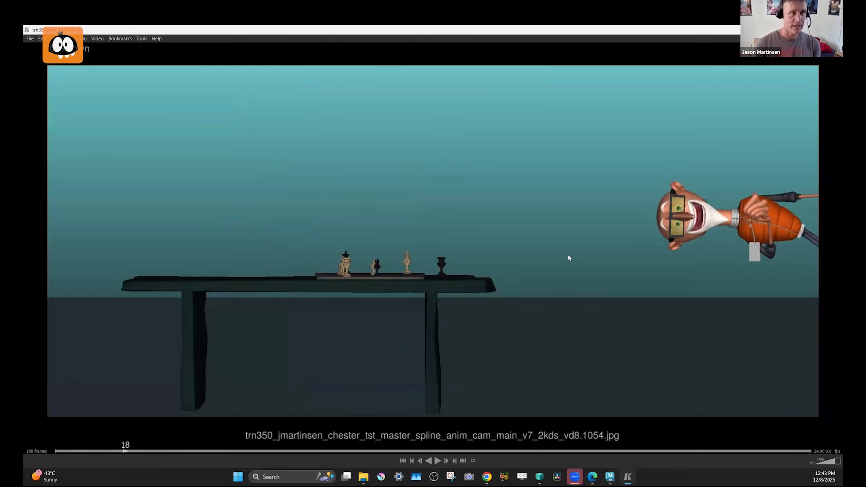
pyautogui.press('Right')
pyautogui.press('Right')
pyautogui.press('Right')
pyautogui.press('Right')
pyautogui.press('Right')
pyautogui.press('Right')
pyautogui.press('Right')
pyautogui.press('Right')
pyautogui.press('Right')
pyautogui.press('Right')
pyautogui.press('Right')
pyautogui.press('Right')
pyautogui.press('Right')
pyautogui.press('Right')
pyautogui.press('Right')
pyautogui.press('Right')
pyautogui.press('Right')
pyautogui.press('Right')
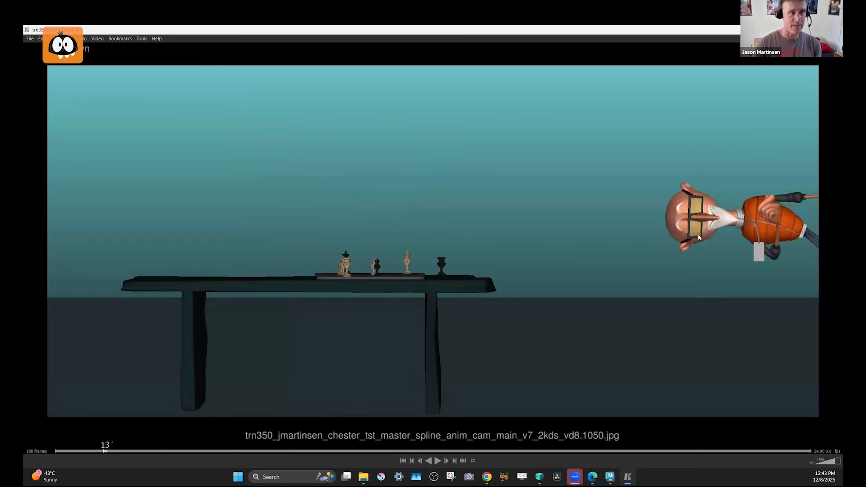
# Step back and forth from frame 27 to frame 57 to examine the character's hand gestures and changing facial expressions.
pyautogui.press('Right')
pyautogui.press('Right')
pyautogui.press('Right')
pyautogui.press('Right')
pyautogui.press('Right')
pyautogui.press('Right')
pyautogui.press('Right')
pyautogui.press('Right')
pyautogui.press('Right')
pyautogui.press('Right')
pyautogui.press('Right')
pyautogui.press('Right')
pyautogui.press('Right')
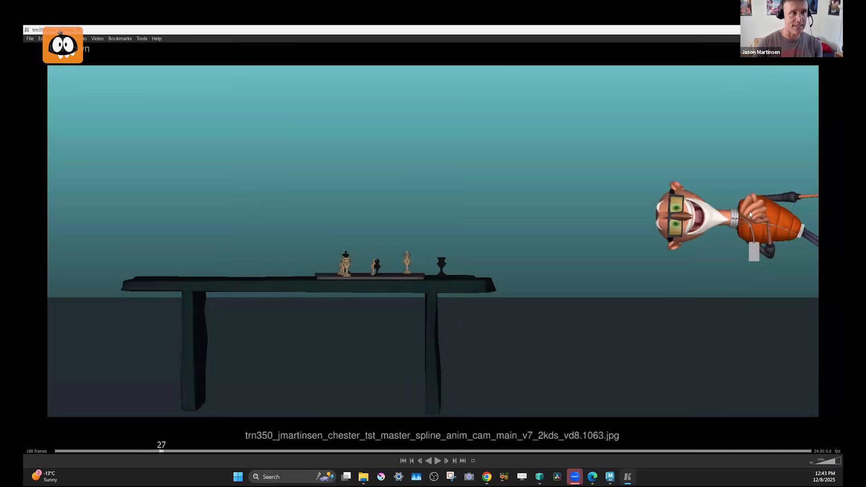
pyautogui.press('Right')
pyautogui.press('Right')
pyautogui.press('Right')
pyautogui.press('Right')
pyautogui.press('Right')
pyautogui.press('Right')
pyautogui.press('Right')
pyautogui.press('Right')
pyautogui.press('Right')
pyautogui.press('Right')
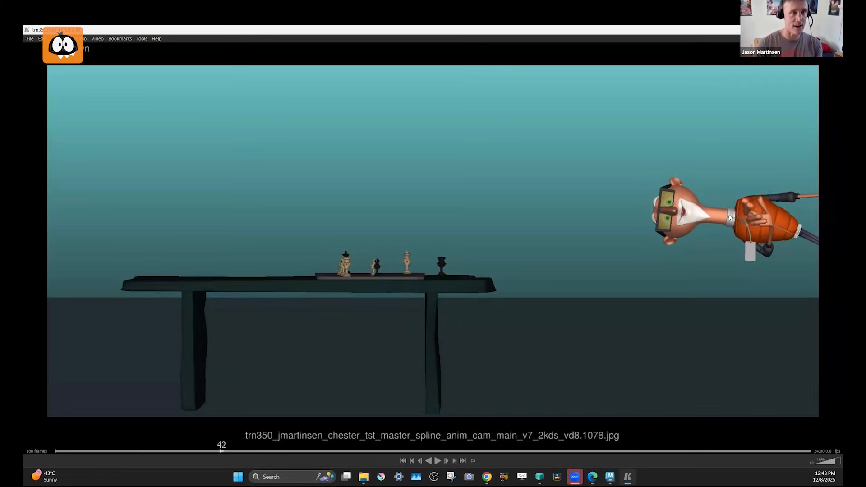
pyautogui.press('Left')
pyautogui.press('Left')
pyautogui.press('Left')
pyautogui.press('Left')
pyautogui.press('Left')
pyautogui.press('Left')
pyautogui.press('Left')
pyautogui.press('Left')
pyautogui.press('Left')
pyautogui.press('Left')
pyautogui.press('Left')
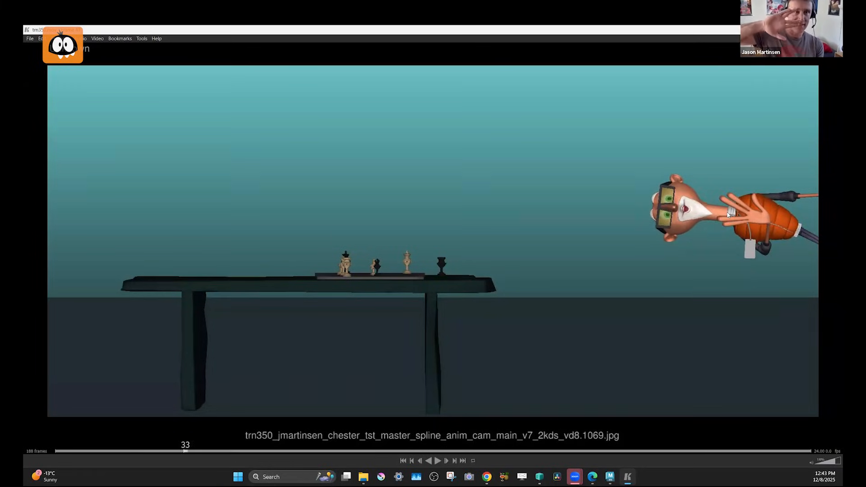
pyautogui.press('Right')
pyautogui.press('Right')
pyautogui.press('Right')
pyautogui.press('Right')
pyautogui.press('Right')
pyautogui.press('Right')
pyautogui.press('Right')
pyautogui.press('Right')
pyautogui.press('Right')
pyautogui.press('Right')
pyautogui.press('Right')
pyautogui.press('Right')
pyautogui.press('Right')
pyautogui.press('Right')
pyautogui.press('Right')
pyautogui.press('Right')
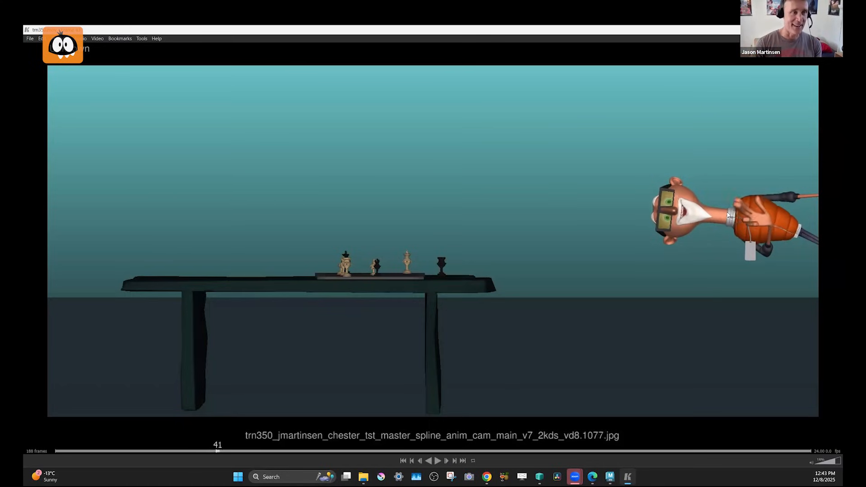
pyautogui.press('Right')
pyautogui.press('Right')
pyautogui.press('Right')
pyautogui.press('Right')
pyautogui.press('Right')
pyautogui.press('Right')
pyautogui.press('Right')
pyautogui.press('Right')
pyautogui.press('Right')
pyautogui.press('Right')
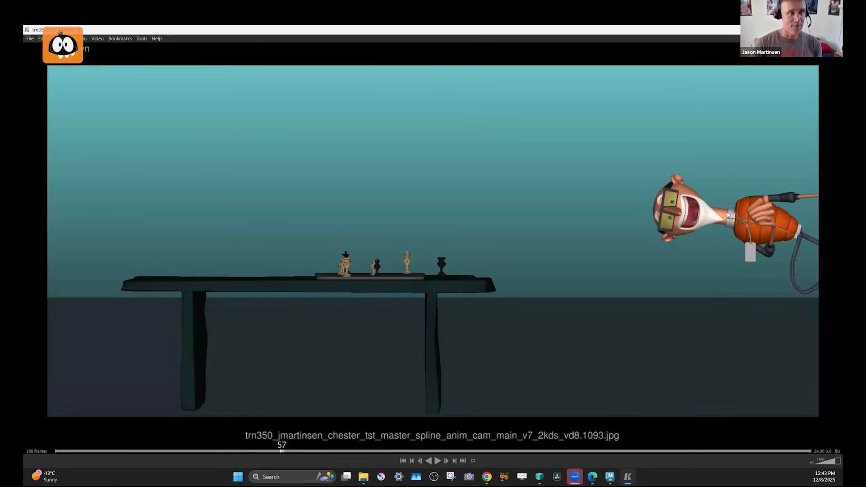
# Step through the character's run to the table up to frame 75, studying the leg, spine and stretched neck poses.
pyautogui.press('Left')
pyautogui.press('Left')
pyautogui.press('Right')
pyautogui.press('Right')
pyautogui.press('Right')
pyautogui.press('Right')
pyautogui.press('Right')
pyautogui.press('Right')
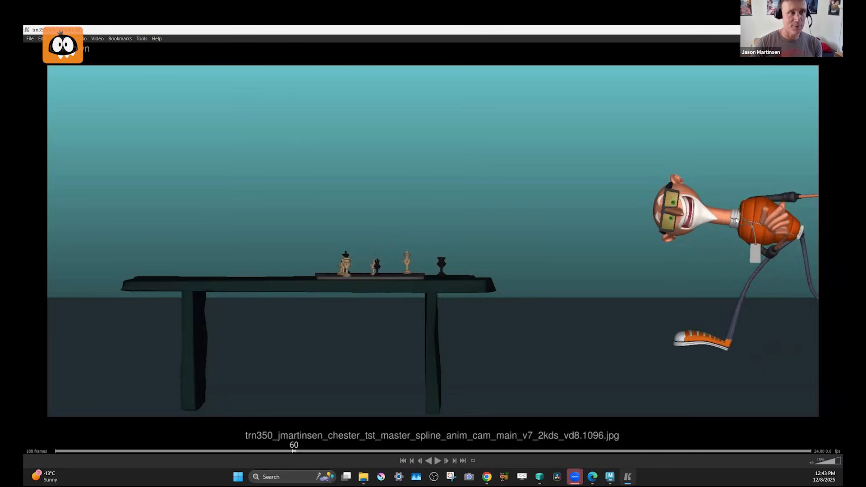
pyautogui.press('Right')
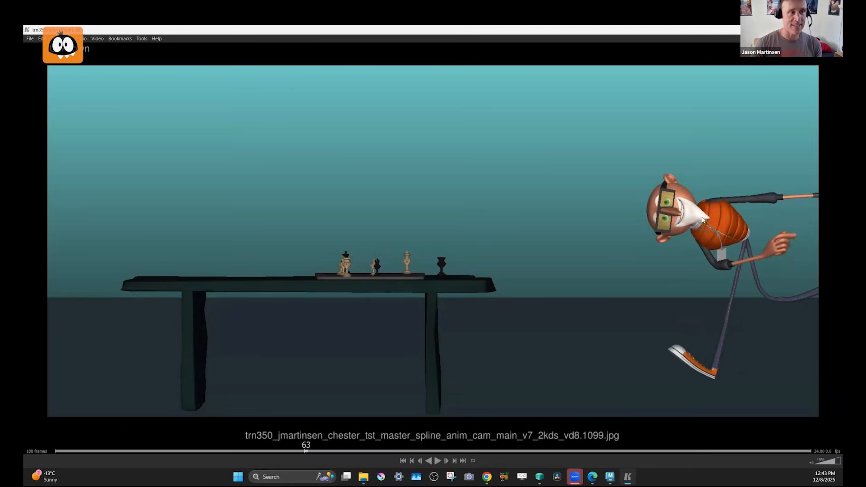
pyautogui.press('Right')
pyautogui.press('Right')
pyautogui.press('Right')
pyautogui.press('Right')
pyautogui.press('Right')
pyautogui.press('Right')
pyautogui.press('Right')
pyautogui.press('Right')
pyautogui.press('Right')
pyautogui.press('Right')
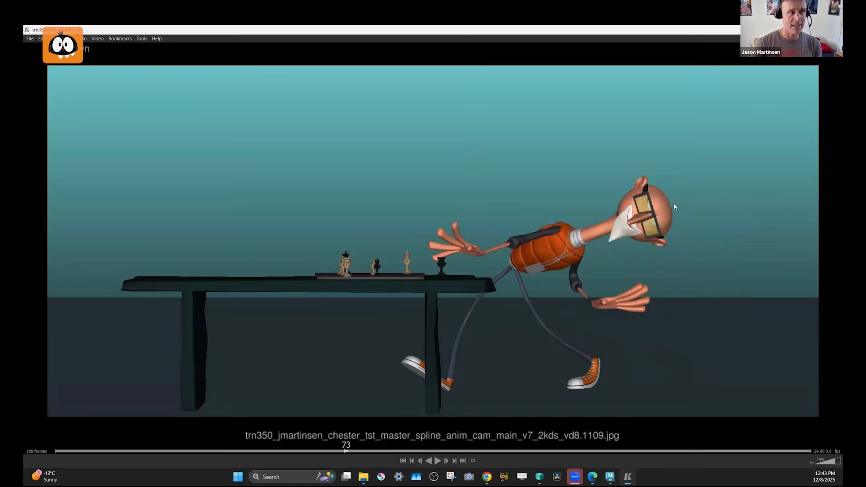
pyautogui.press('Right')
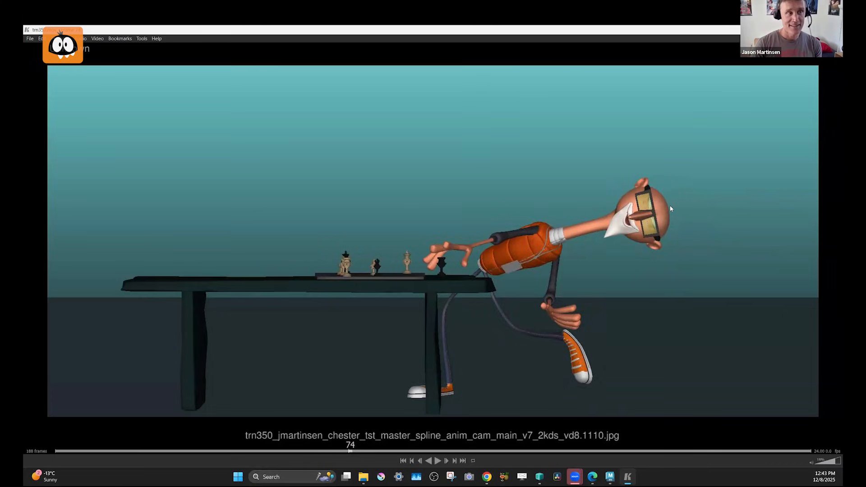
pyautogui.press('Right')
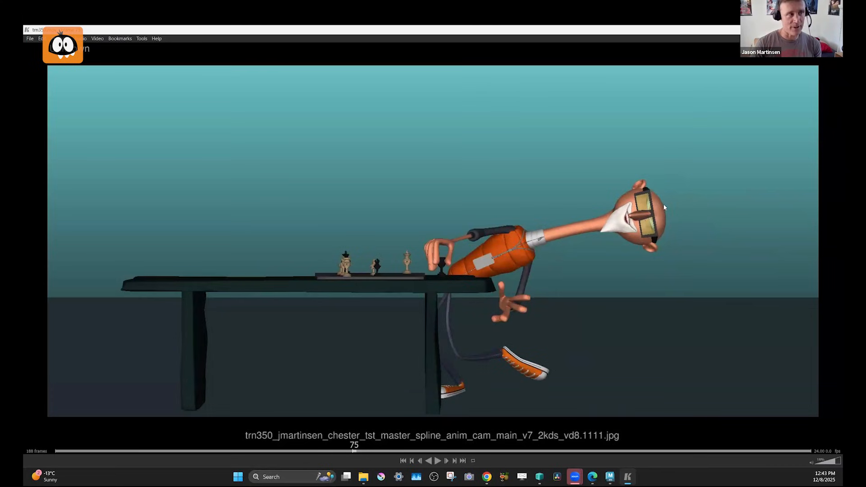
# Step from frame 75 to frame 104 to study the poses for grabbing, raising and placing the chess piece.
pyautogui.press('Right')
pyautogui.press('Right')
pyautogui.press('Right')
pyautogui.press('Right')
pyautogui.press('Right')
pyautogui.press('Right')
pyautogui.press('Right')
pyautogui.press('Right')
pyautogui.press('Right')
pyautogui.press('Right')
pyautogui.press('Right')
pyautogui.press('Right')
pyautogui.press('Right')
pyautogui.press('Right')
pyautogui.press('Right')
pyautogui.press('Right')
pyautogui.press('Right')
pyautogui.press('Right')
pyautogui.press('Right')
pyautogui.press('Right')
pyautogui.press('Right')
pyautogui.press('Right')
pyautogui.press('Right')
pyautogui.press('Right')
pyautogui.press('Right')
pyautogui.press('Right')
pyautogui.press('Right')
pyautogui.press('Right')
pyautogui.press('Left')
pyautogui.press('Left')
pyautogui.press('Left')
pyautogui.press('Left')
pyautogui.press('Left')
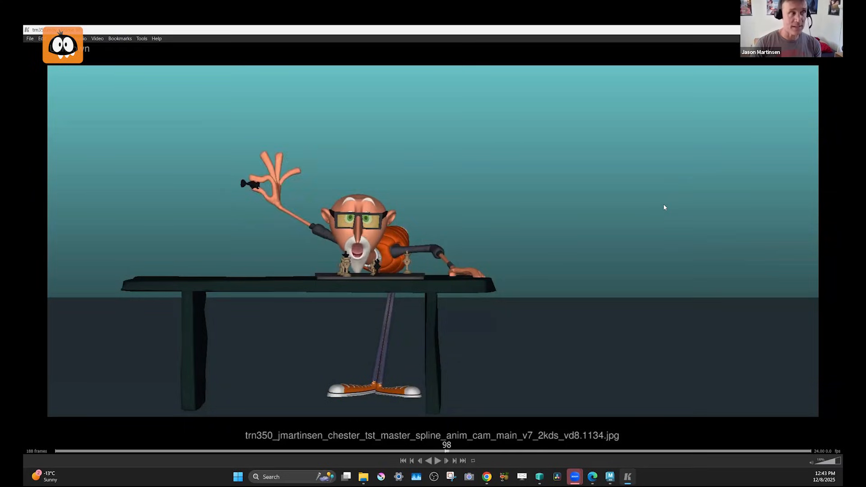
pyautogui.press('Right')
pyautogui.press('Right')
pyautogui.press('Right')
pyautogui.press('Right')
pyautogui.press('Right')
pyautogui.press('Right')
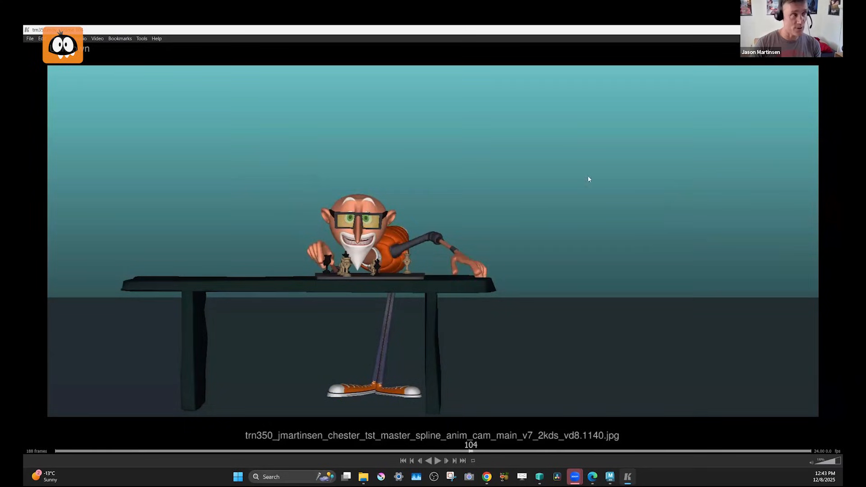
# Step from frame 104 to frame 136 to examine how the character rises from leaning on the table into a standing pose.
pyautogui.press('Right')
pyautogui.press('Right')
pyautogui.press('Right')
pyautogui.press('Right')
pyautogui.press('Right')
pyautogui.press('Right')
pyautogui.press('Right')
pyautogui.press('Right')
pyautogui.press('Right')
pyautogui.press('Right')
pyautogui.press('Right')
pyautogui.press('Right')
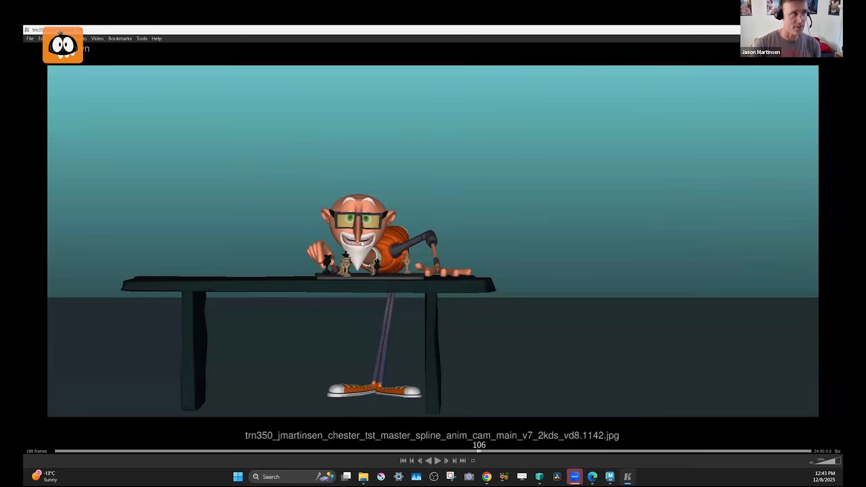
pyautogui.press('Right')
pyautogui.press('Right')
pyautogui.press('Right')
pyautogui.press('Right')
pyautogui.press('Right')
pyautogui.press('Right')
pyautogui.press('Right')
pyautogui.press('Right')
pyautogui.press('Right')
pyautogui.press('Right')
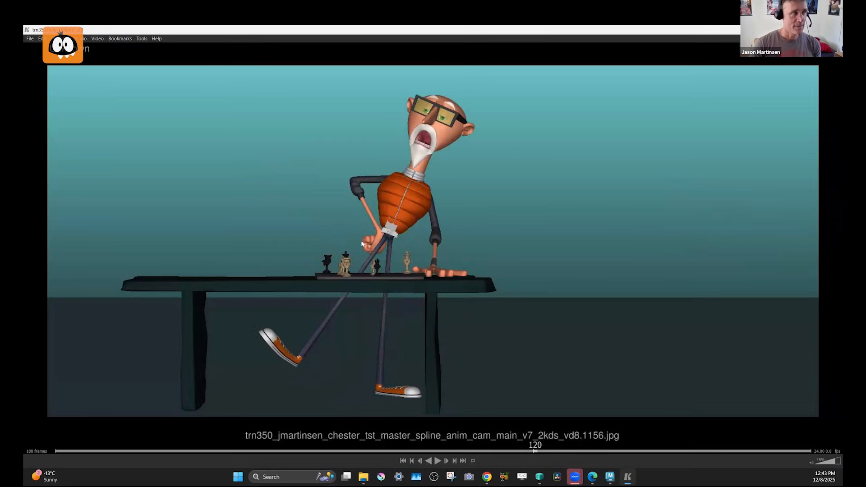
pyautogui.press('Right')
pyautogui.press('Right')
pyautogui.press('Right')
pyautogui.press('Right')
pyautogui.press('Right')
pyautogui.press('Right')
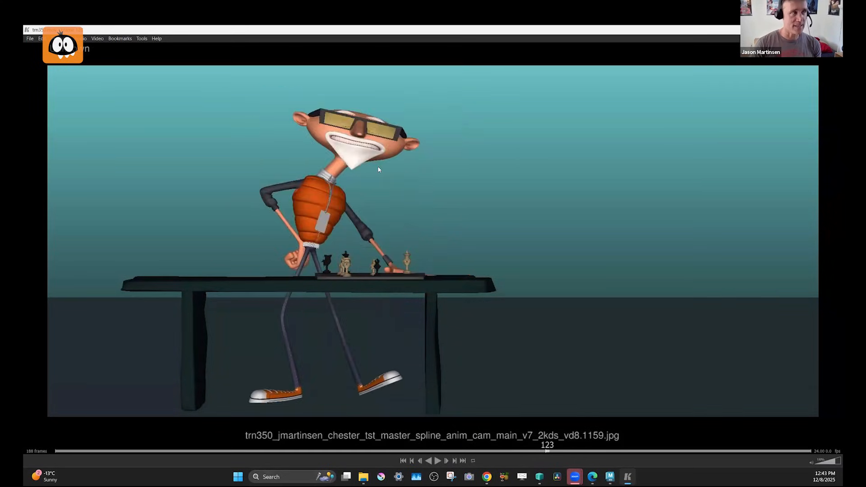
pyautogui.press('Right')
pyautogui.press('Right')
pyautogui.press('Right')
pyautogui.press('Right')
pyautogui.press('Right')
pyautogui.press('Right')
pyautogui.press('Right')
pyautogui.press('Right')
pyautogui.press('Right')
pyautogui.press('Right')
pyautogui.press('Right')
pyautogui.press('Right')
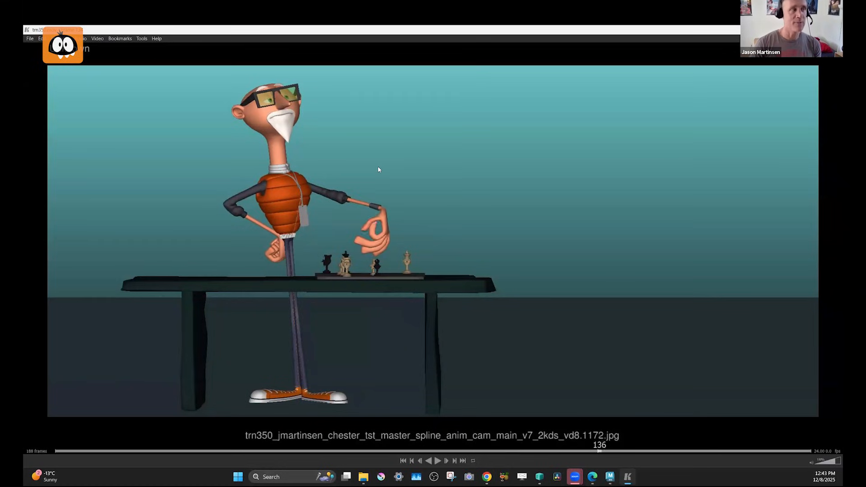
# Review the chess-piece toss through to the closing pose, close the clip and return to the Maya scene.
pyautogui.press('Right')
pyautogui.press('Right')
pyautogui.press('Right')
pyautogui.press('Right')
pyautogui.press('Right')
pyautogui.press('Right')
pyautogui.press('Right')
pyautogui.press('Right')
pyautogui.press('Right')
pyautogui.press('Right')
pyautogui.press('Right')
pyautogui.press('Right')
pyautogui.press('Right')
pyautogui.press('Right')
pyautogui.press('Right')
pyautogui.press('Right')
pyautogui.press('Right')
pyautogui.press('Right')
pyautogui.press('Right')
pyautogui.press('Right')
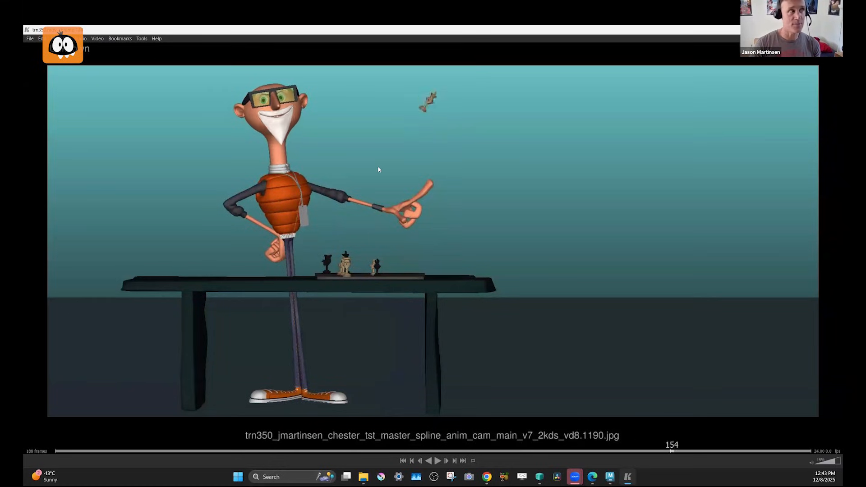
pyautogui.click(833, 30)
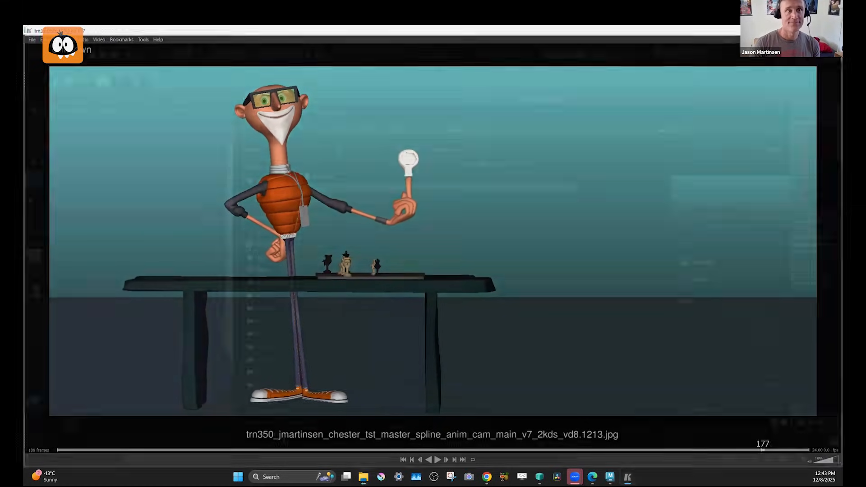
pyautogui.click(443, 33)
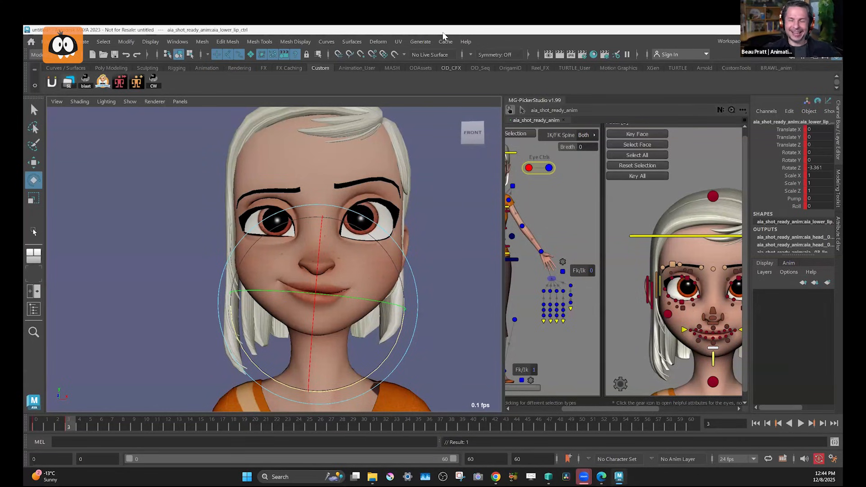
# Raise the right bottom eyelid control to Translate Y -0.152 at frame 3.
pyautogui.click(682, 302)
pyautogui.press('w')
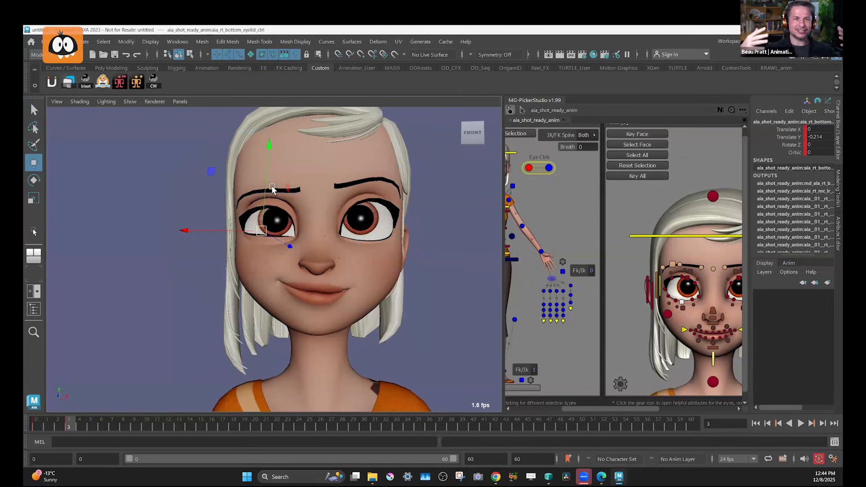
pyautogui.moveTo(269, 180); pyautogui.dragTo(269, 173)
pyautogui.hotkey('ctrl', 'z')
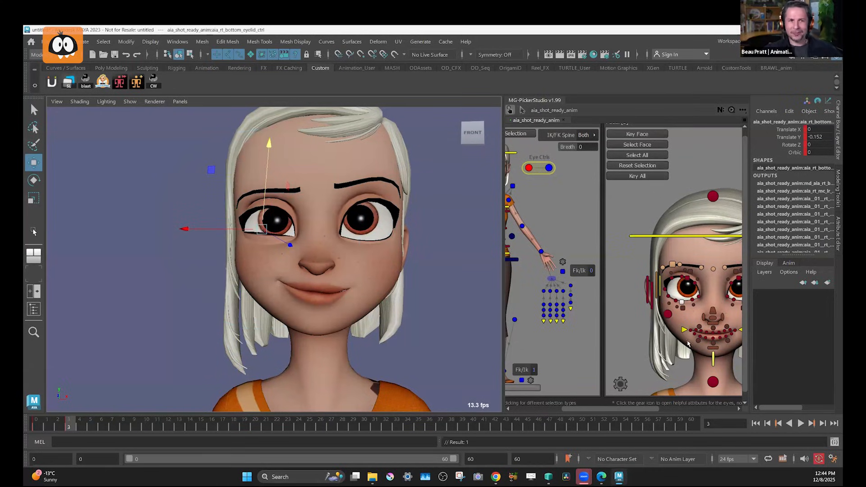
# Pose the right eye's squint controls, with the bottom squint at Translate Y 0.358 and the top squint at Translate Y -0.597.
pyautogui.moveTo(683, 306); pyautogui.dragTo(683, 307, button='middle')
pyautogui.click(683, 309)
pyautogui.click(270, 188)
pyautogui.hotkey('ctrl', 'z')
pyautogui.moveTo(267, 184); pyautogui.dragTo(268, 182)
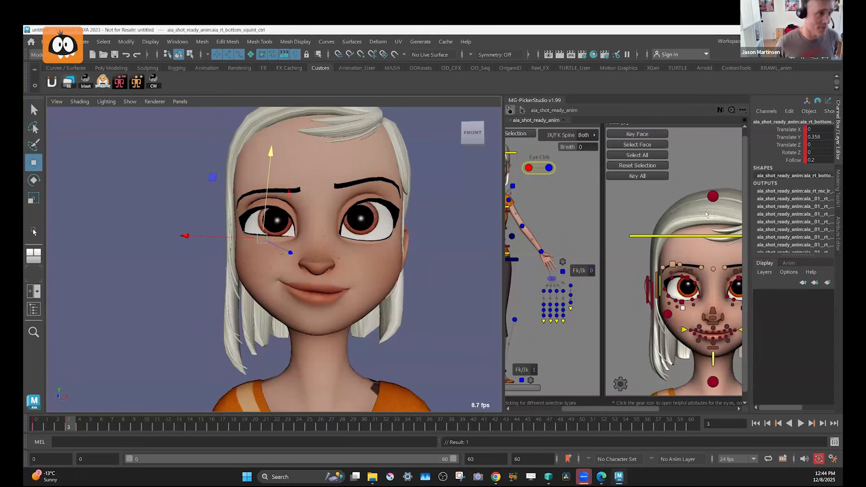
pyautogui.click(690, 273)
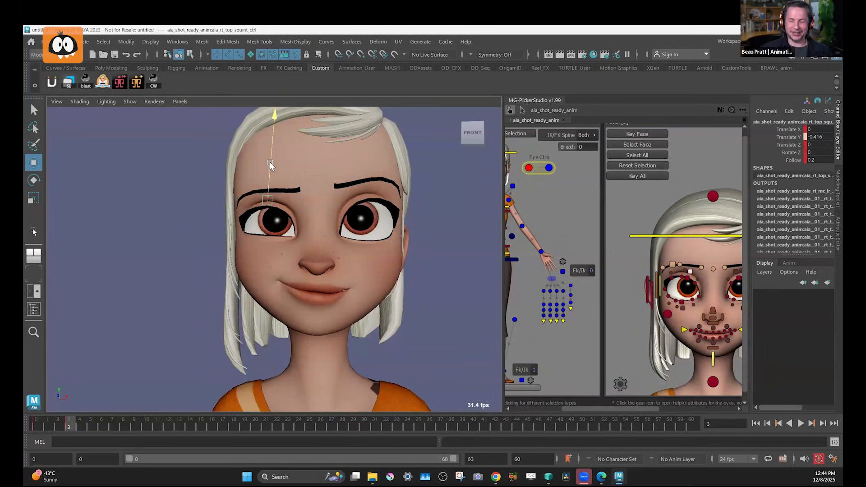
pyautogui.moveTo(268, 166); pyautogui.dragTo(269, 171)
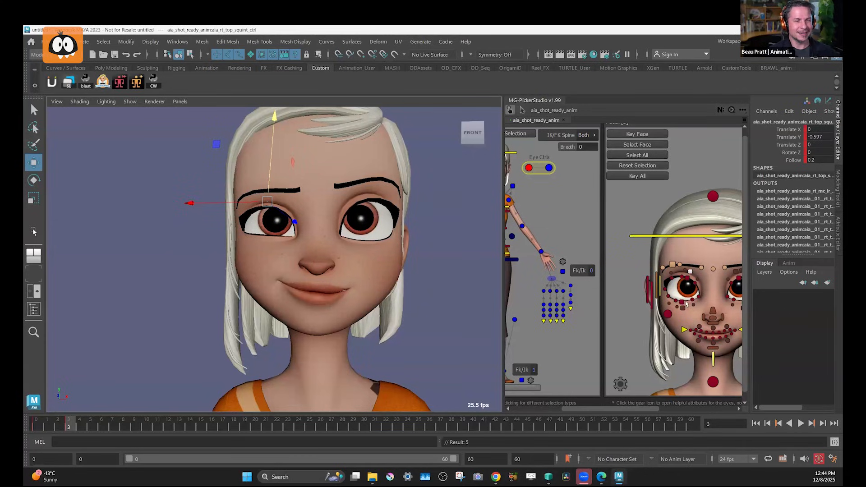
# Raise the right cheek control at frame 3 to Translate X 0.064, Translate Y 1.055 and Translate Z 0.136.
pyautogui.click(669, 314)
pyautogui.click(240, 205)
pyautogui.hotkey('ctrl', 'z')
pyautogui.moveTo(239, 204); pyautogui.dragTo(240, 199)
pyautogui.moveTo(240, 251); pyautogui.dragTo(239, 250)
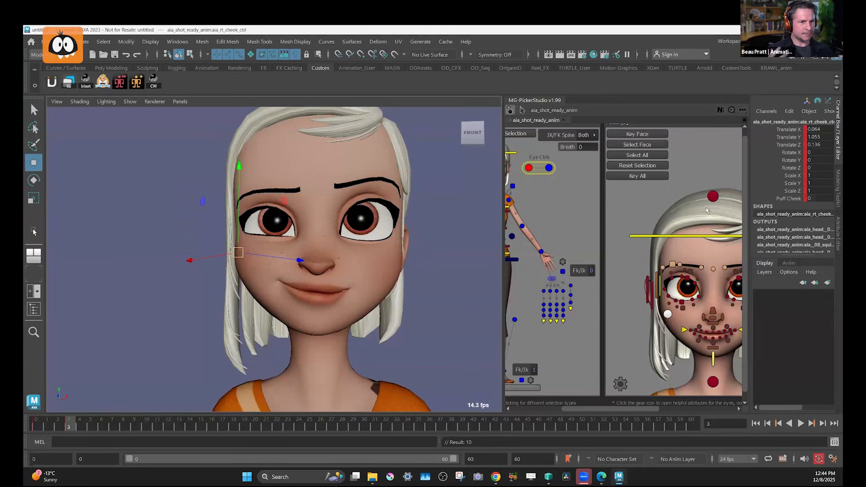
# Try to shift the upper face control slightly, and undo the moves.
pyautogui.click(713, 197)
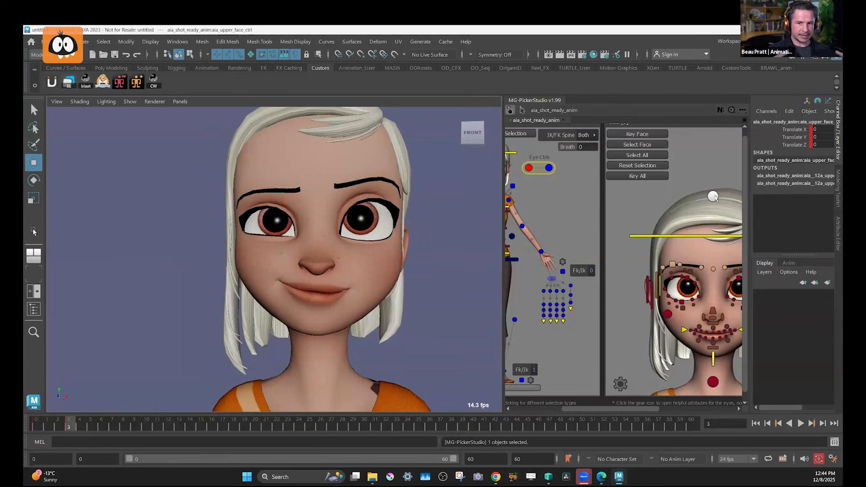
pyautogui.press('e')
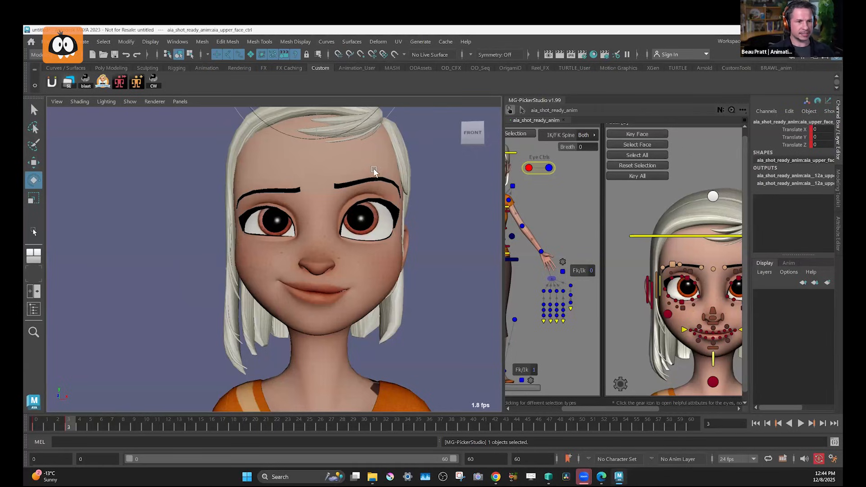
pyautogui.press('w')
pyautogui.moveTo(362, 148); pyautogui.dragTo(367, 149, button='middle')
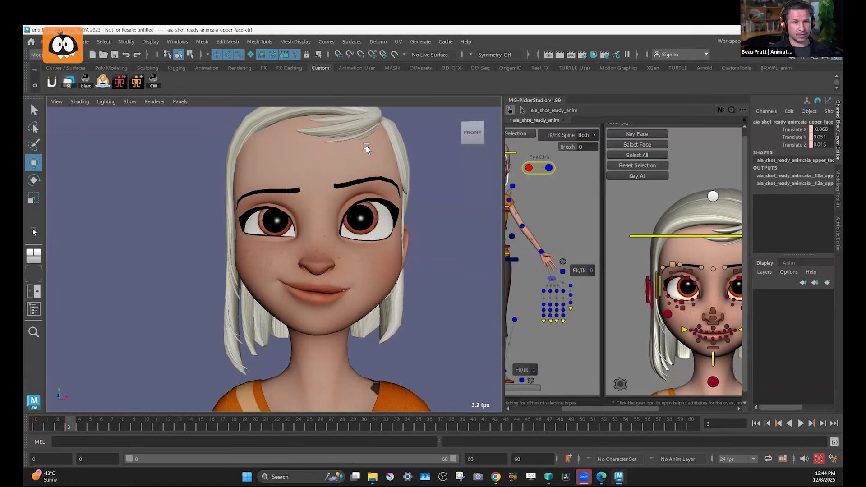
pyautogui.hotkey('ctrl', 'z')
pyautogui.hotkey('ctrl', 'z')
pyautogui.hotkey('ctrl', 'z')
# Go to frame 0 and pose the left top eyelid control at Translate Y 0.912 and Rotate Z -9.828.
pyautogui.press('.')
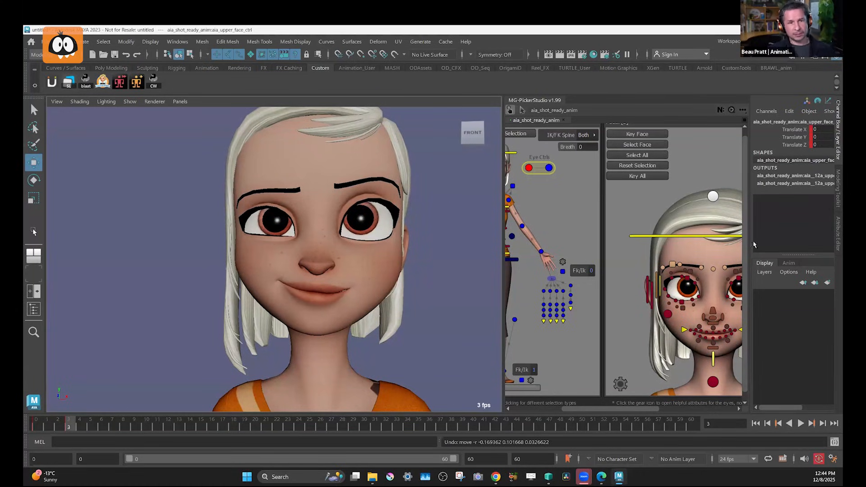
pyautogui.moveTo(725, 271); pyautogui.dragTo(684, 268, button='middle')
pyautogui.click(713, 265)
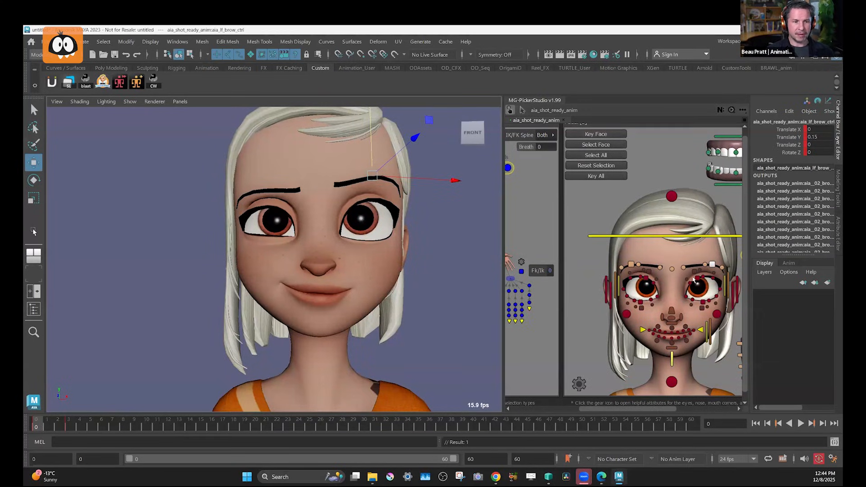
pyautogui.click(699, 279)
pyautogui.press('e')
pyautogui.moveTo(410, 278); pyautogui.dragTo(381, 269)
pyautogui.press('w')
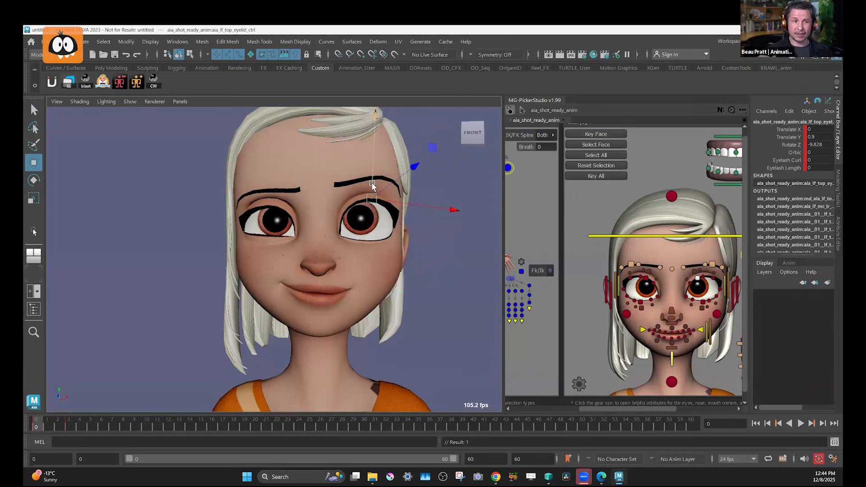
pyautogui.moveTo(373, 185); pyautogui.dragTo(373, 183)
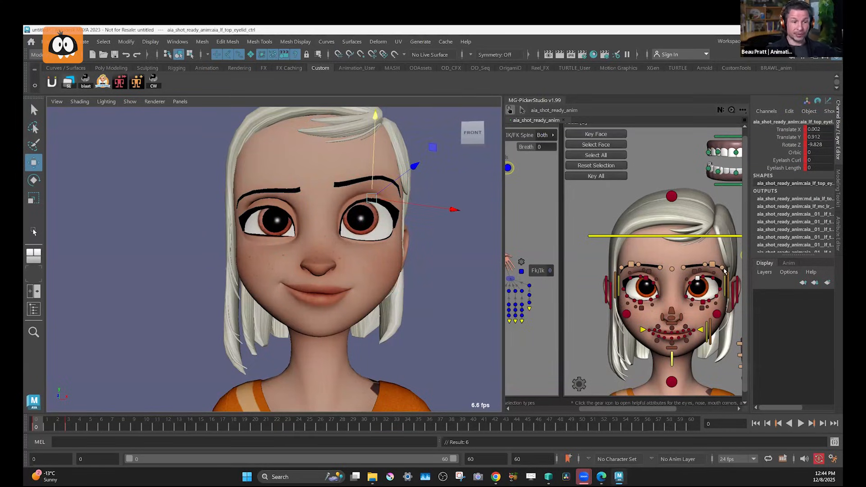
# Try lowering the right brow control to Translate Y -0.527, and undo the brow moves.
pyautogui.click(646, 279)
pyautogui.press('e')
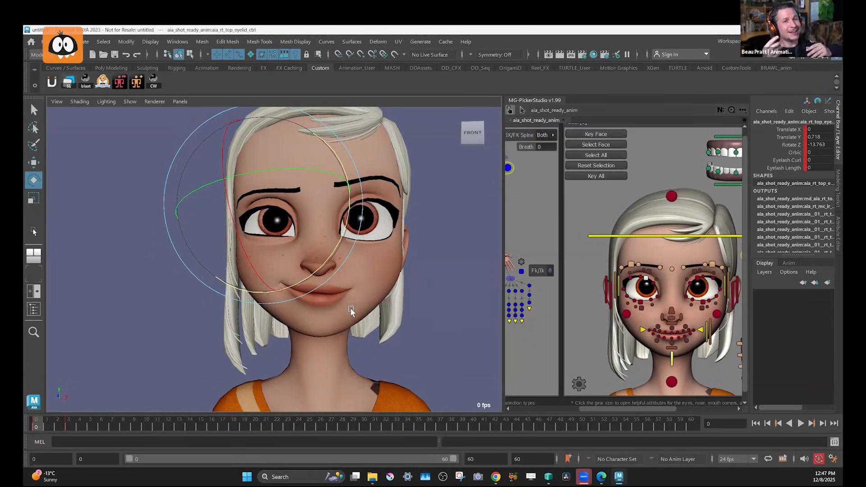
pyautogui.press('w')
pyautogui.click(632, 264)
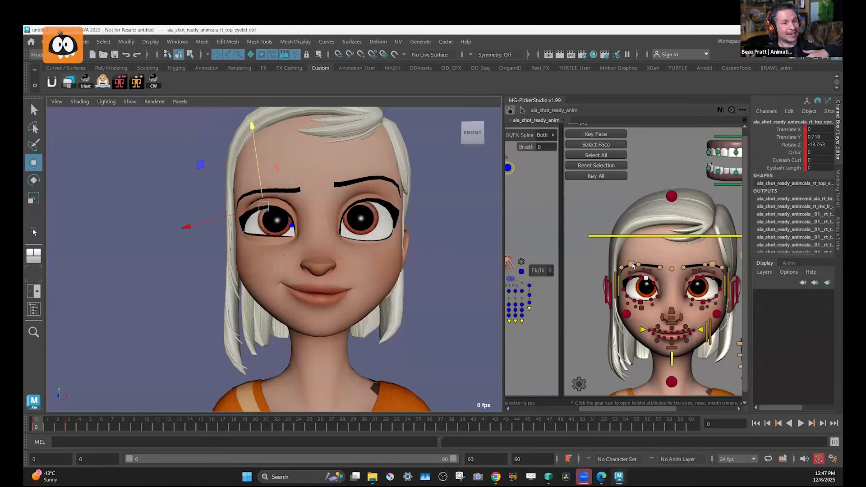
pyautogui.moveTo(261, 152); pyautogui.dragTo(260, 156)
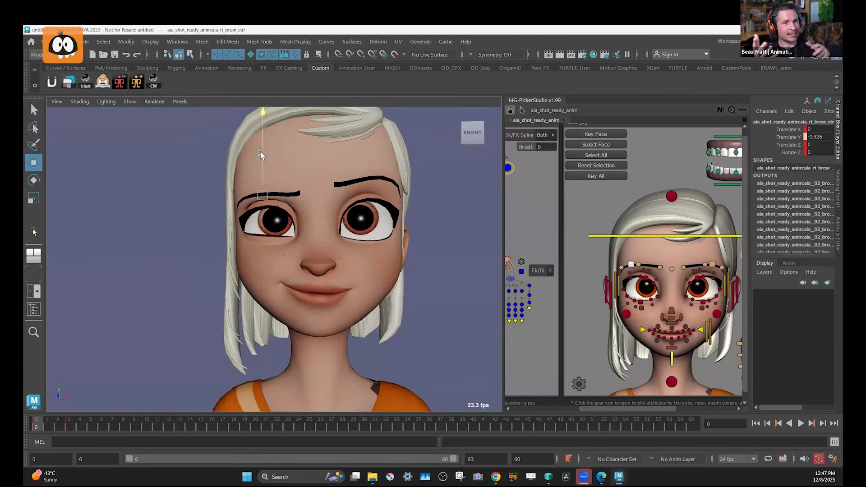
pyautogui.click(649, 272)
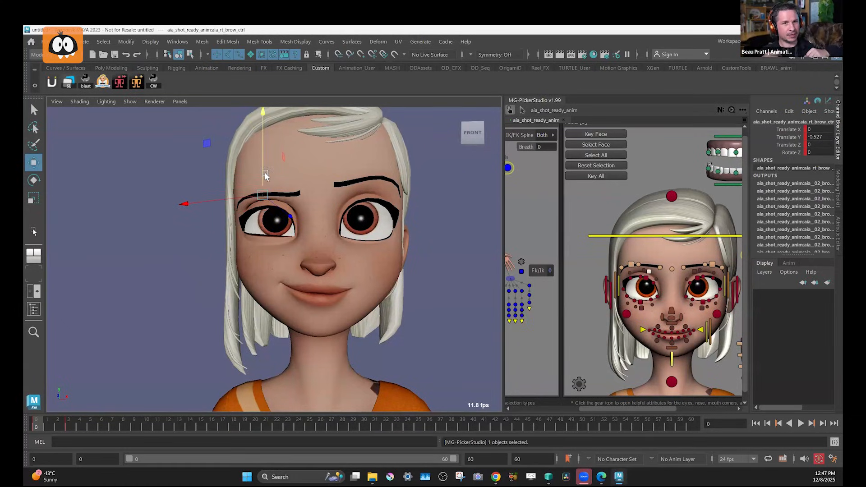
pyautogui.moveTo(269, 172); pyautogui.dragTo(267, 177)
pyautogui.hotkey('ctrl', 'z')
pyautogui.hotkey('ctrl', 'z')
pyautogui.hotkey('ctrl', 'z')
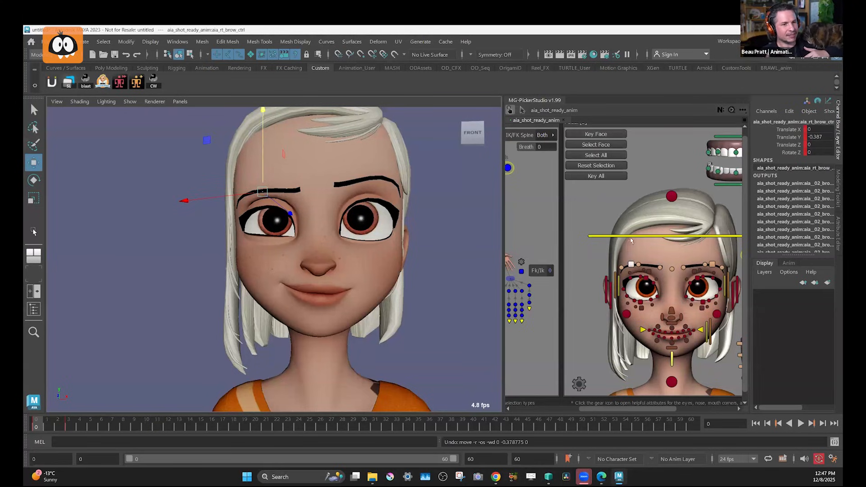
# Pose the right top eyelid control at frame 0 with Rotate Z -15.203 and Translate Y 0.73.
pyautogui.click(646, 278)
pyautogui.press('e')
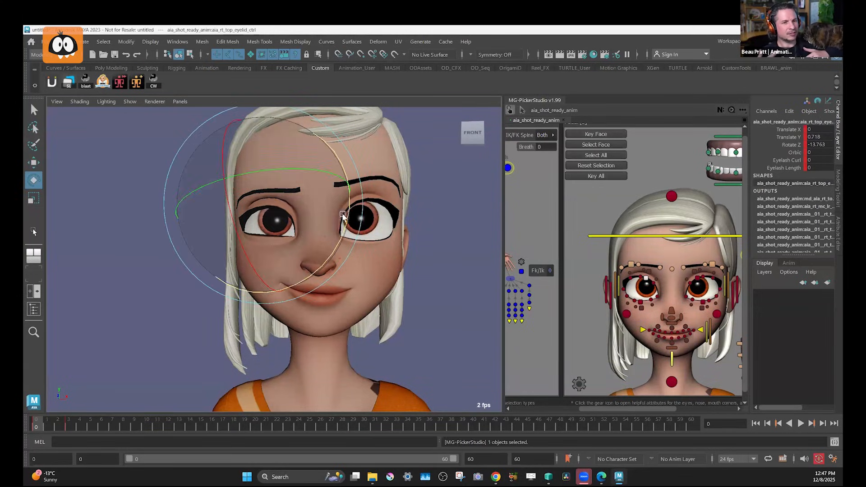
pyautogui.press('w')
pyautogui.moveTo(257, 170); pyautogui.dragTo(259, 172)
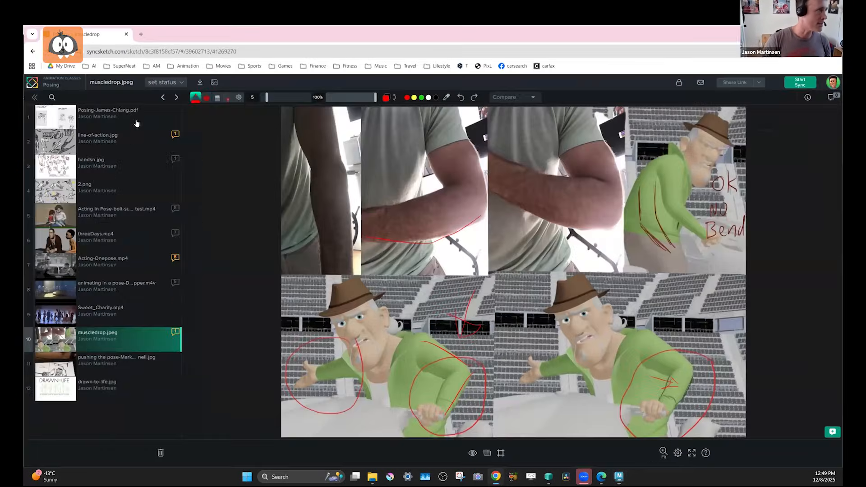
# Switch to SyncSketch in Chrome, return to the Animation Classes reviews and open the "timing texure" review.
pyautogui.click(496, 477)
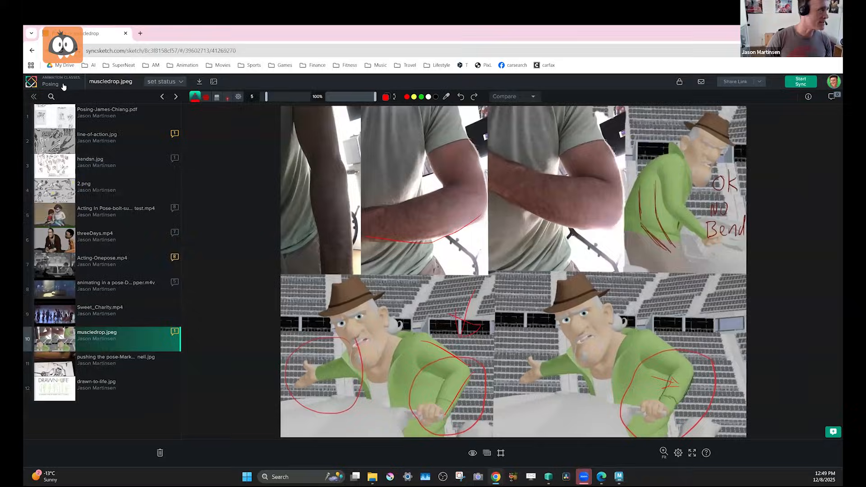
pyautogui.click(61, 83)
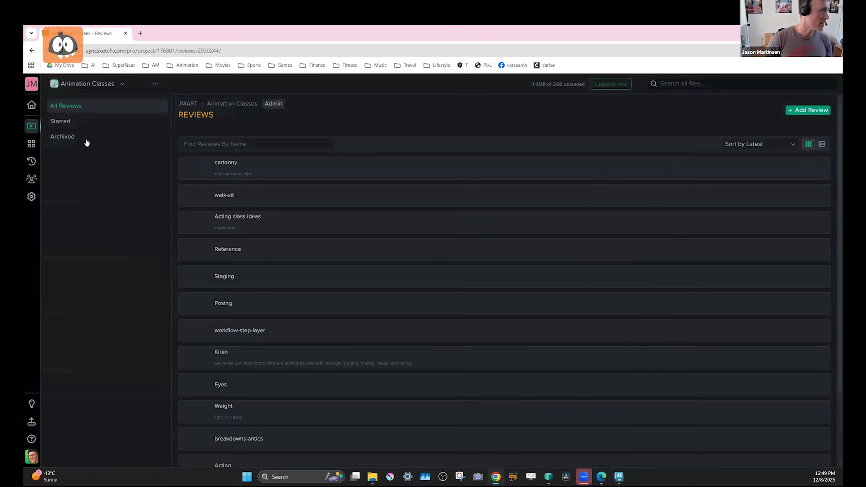
pyautogui.click(190, 304)
pyautogui.scroll(-2, 243, 314)
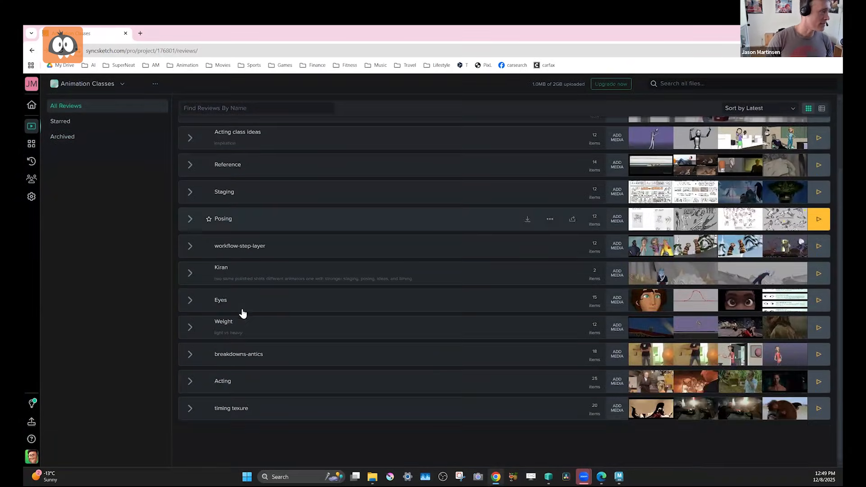
pyautogui.click(296, 413)
# Find the Tmnt.mp4 clip in the review's media list and open it.
pyautogui.scroll(-1, 82, 354)
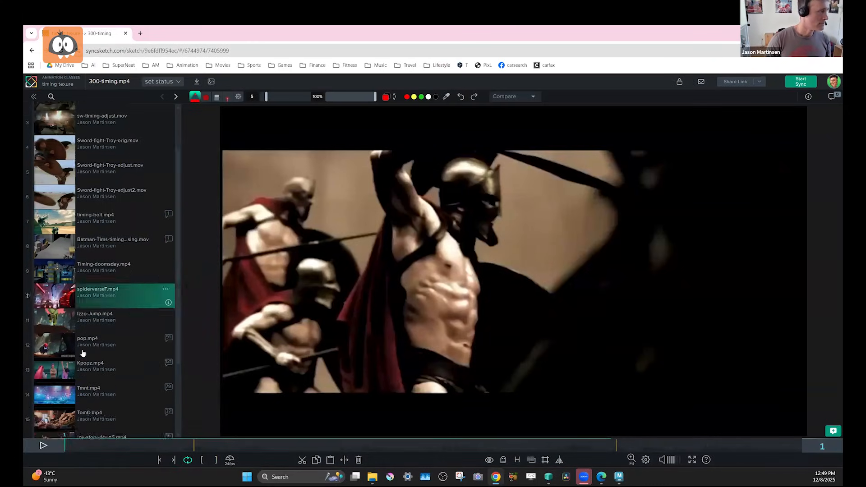
pyautogui.scroll(-3, 83, 353)
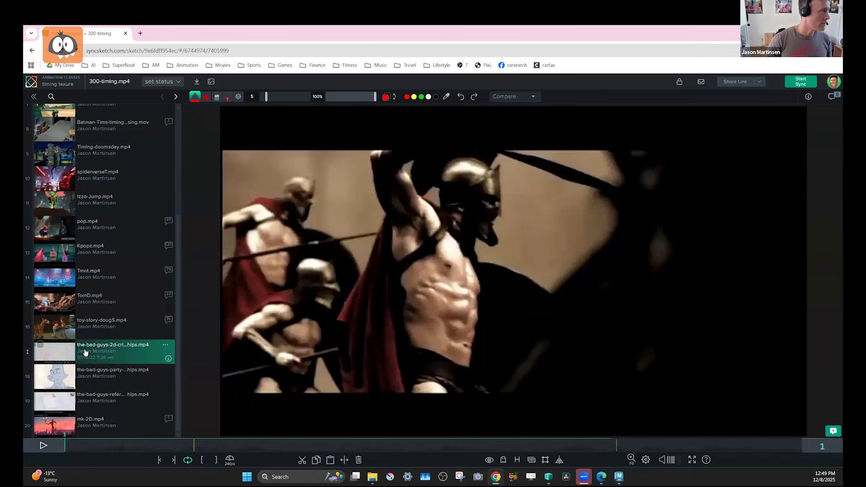
pyautogui.scroll(4, 85, 353)
pyautogui.scroll(-4, 85, 353)
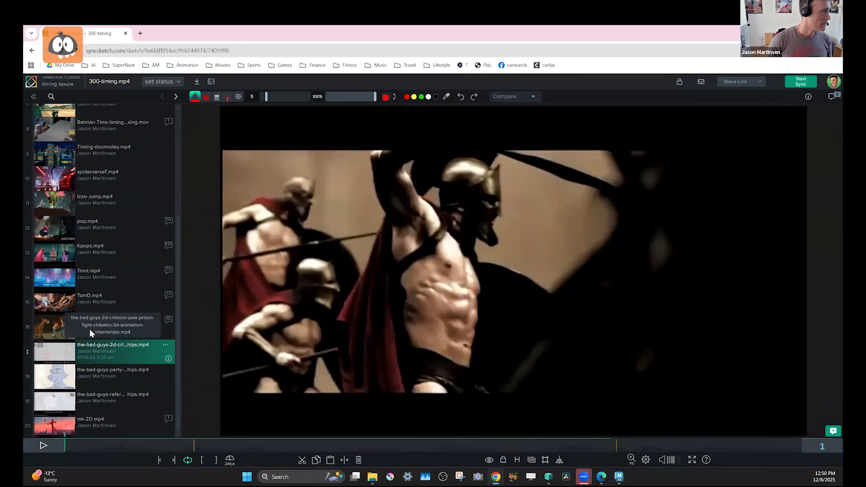
pyautogui.click(86, 285)
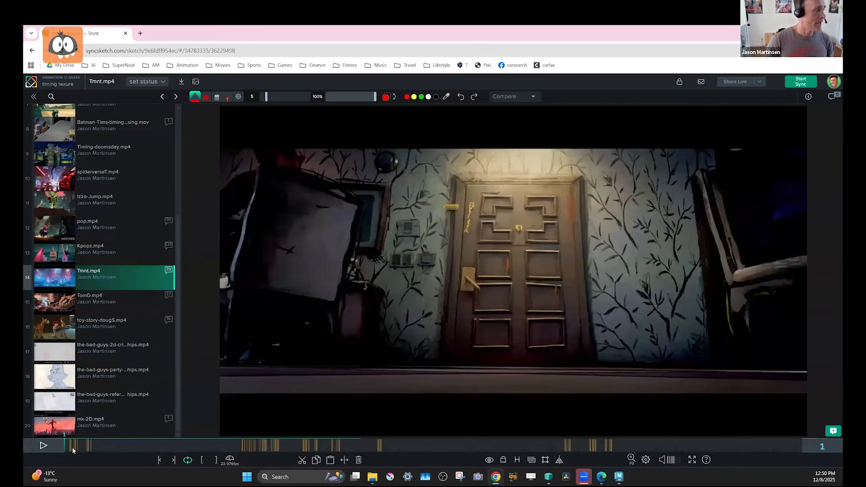
# Step from frame 7 to frame 13 with the audio muted to examine the doorway kick leading into the sword pose.
pyautogui.click(71, 448)
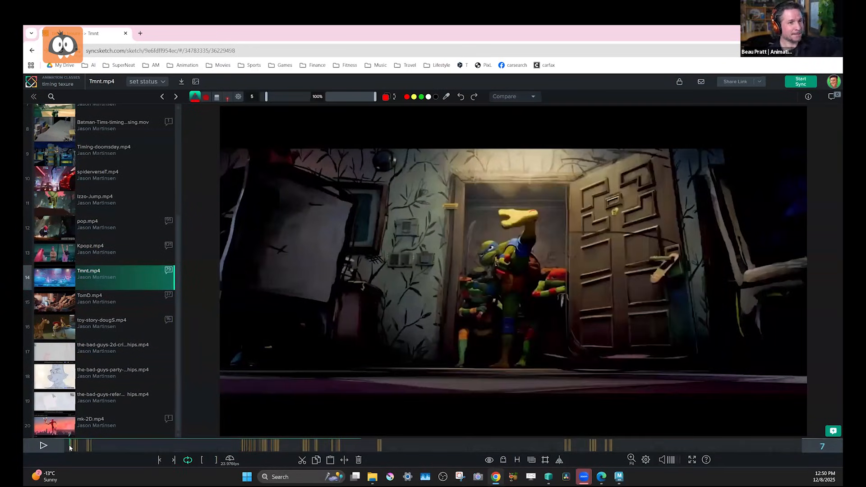
pyautogui.press('Right')
pyautogui.press('Right')
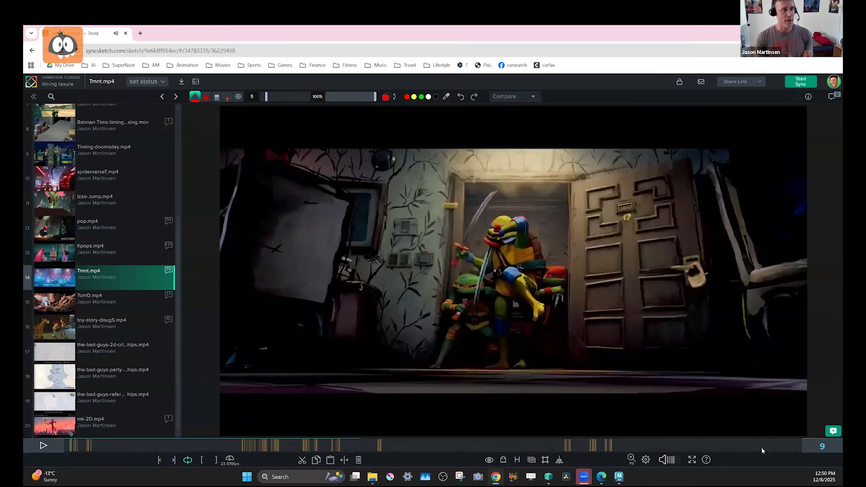
pyautogui.click(662, 460)
pyautogui.press('Right')
pyautogui.press('Right')
pyautogui.press('Right')
# Step on from frame 13 to frame 28 to examine the held sword pose and the kick in the next doorway shot.
pyautogui.press('Right')
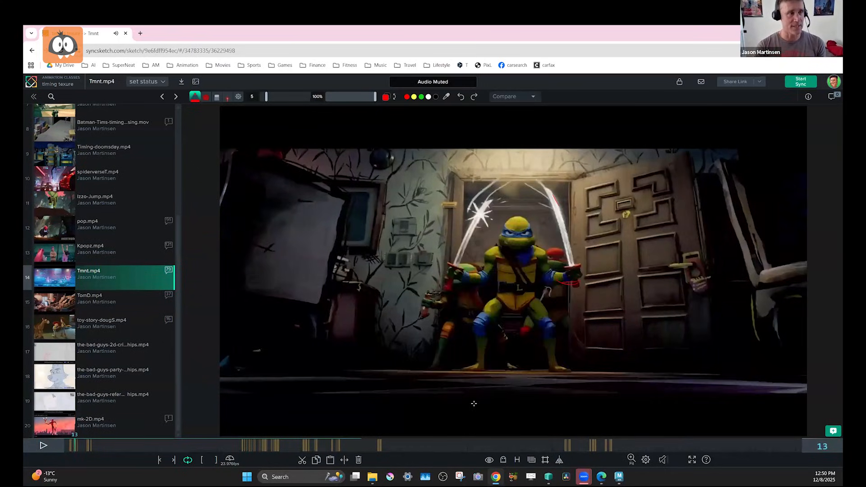
pyautogui.press('Right')
pyautogui.press('Right')
pyautogui.press('Right')
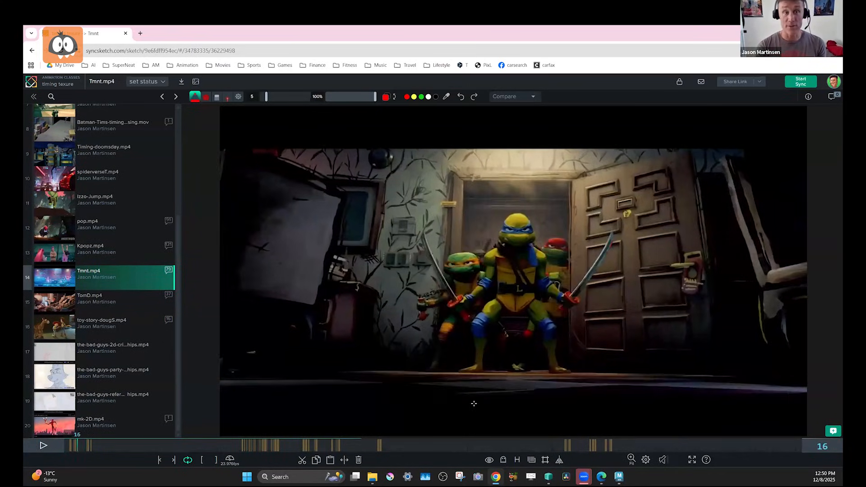
pyautogui.press('Right')
pyautogui.press('Right')
pyautogui.press('Right')
pyautogui.press('Right')
pyautogui.press('Right')
pyautogui.press('Right')
pyautogui.press('Right')
pyautogui.press('Right')
pyautogui.press('Right')
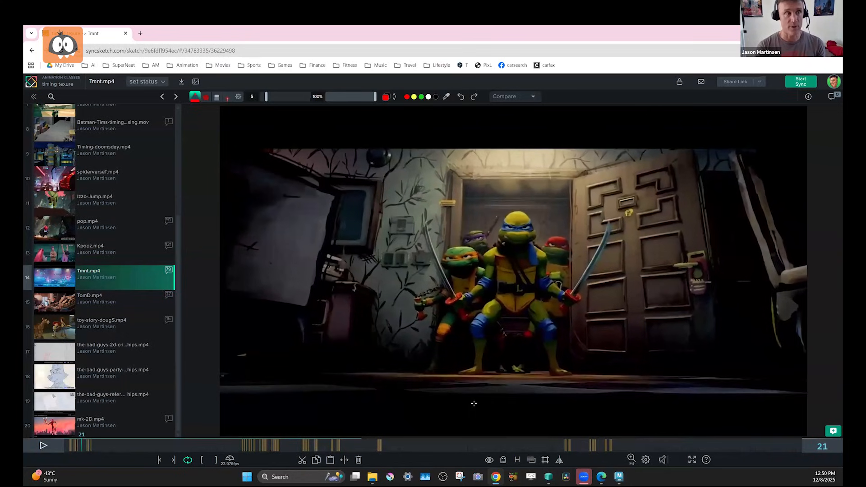
pyautogui.press('Right')
pyautogui.press('Right')
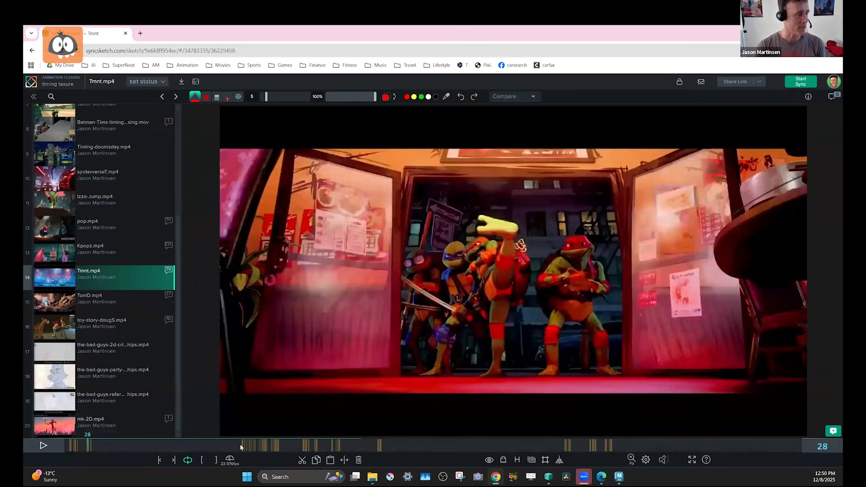
# Jump to the poker room fight at frame 207 and step back and forth through its opening frames.
pyautogui.click(240, 447)
pyautogui.press('Right')
pyautogui.press('Right')
pyautogui.press('Right')
pyautogui.press('Left')
pyautogui.press('Left')
pyautogui.press('Left')
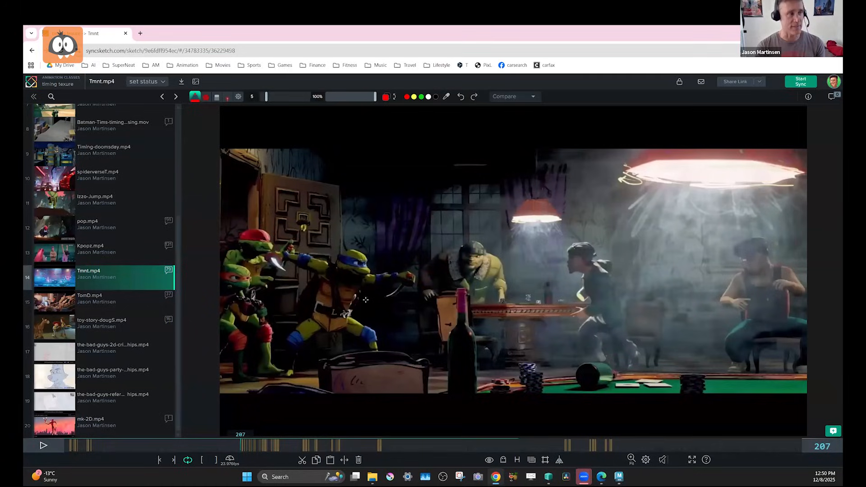
# Play the fight sequence through to about frame 507, and return to frame 209.
pyautogui.press('space')
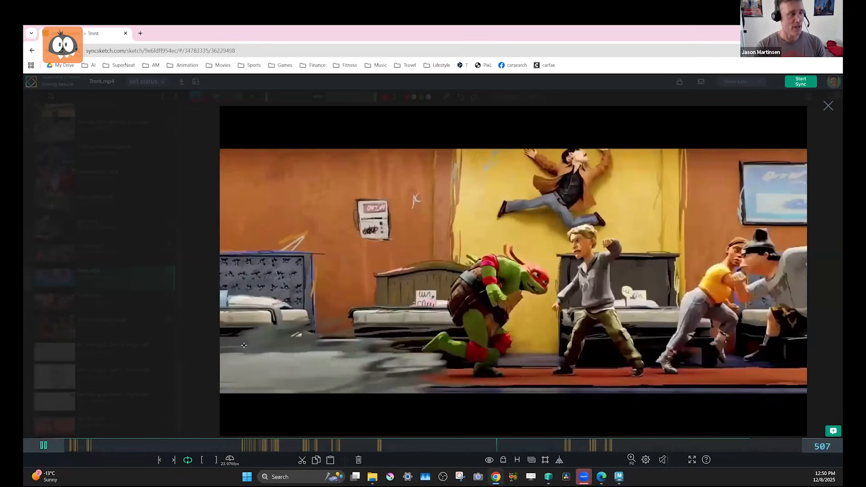
pyautogui.press('space')
pyautogui.click(242, 446)
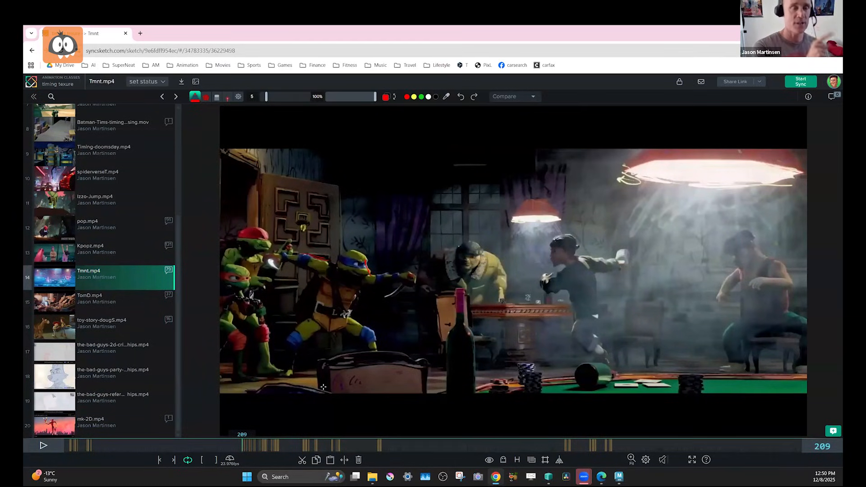
# Step back and forth around frames 209 and 210 to compare the blue-masked turtle's wind-up poses.
pyautogui.press('Right')
pyautogui.press('Left')
pyautogui.press('Left')
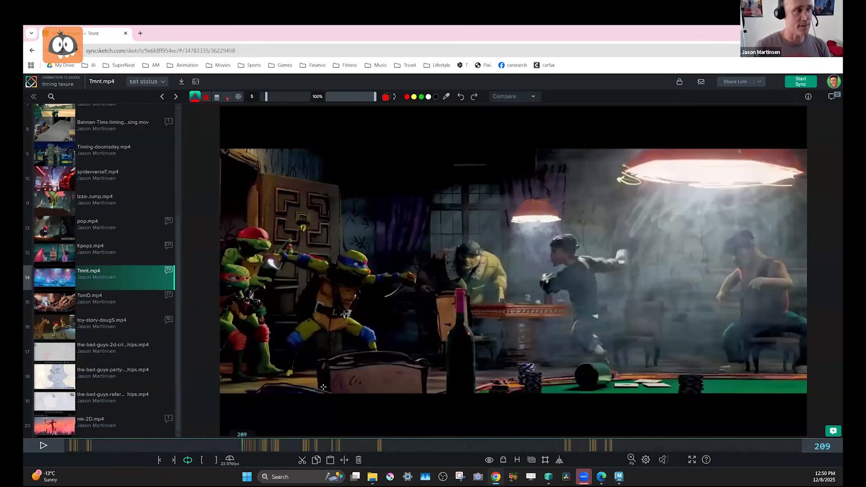
pyautogui.press('Right')
pyautogui.press('Right')
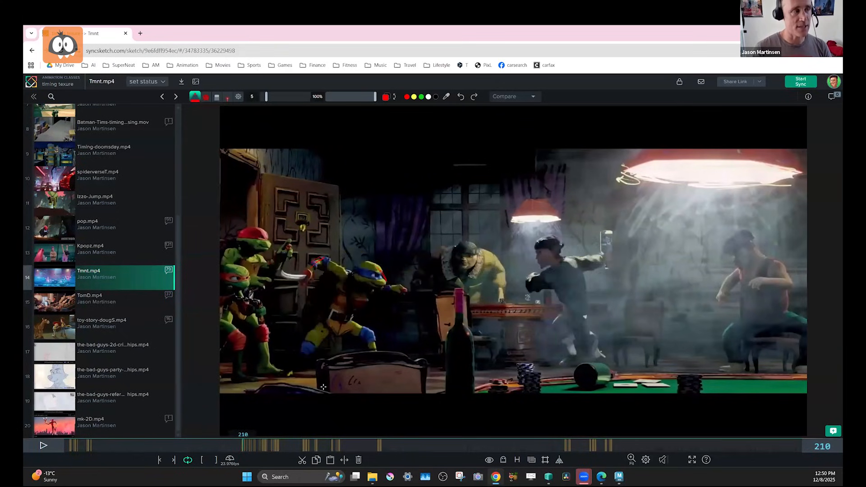
# Step back and forth from frame 210 to frame 215 to examine the turtle's lunge and clash with the cleaver attacker.
pyautogui.press('Right')
pyautogui.press('Right')
pyautogui.press('Left')
pyautogui.press('Right')
pyautogui.press('Right')
pyautogui.press('Right')
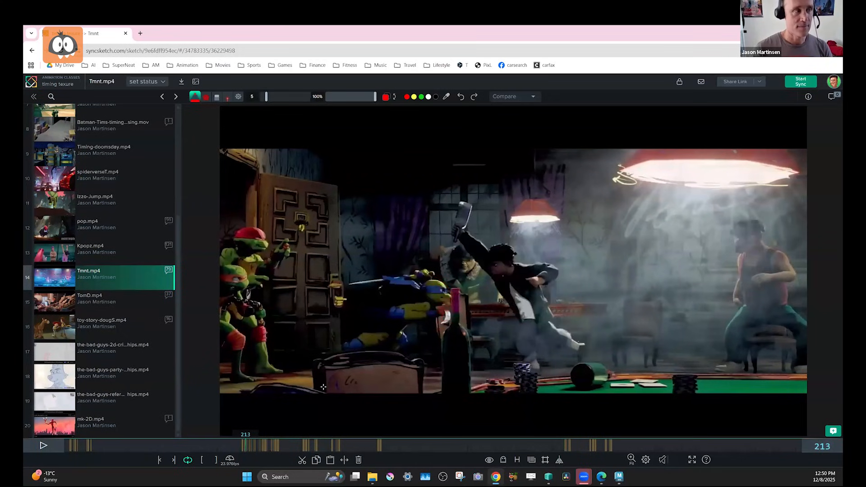
pyautogui.press('Left')
pyautogui.press('Left')
# Step forward from frame 215 to frame 224 to examine the blue-masked turtle's spin and low crouch.
pyautogui.press('Right')
pyautogui.press('Right')
pyautogui.press('Right')
pyautogui.press('Right')
pyautogui.press('Right')
pyautogui.press('Right')
pyautogui.press('Right')
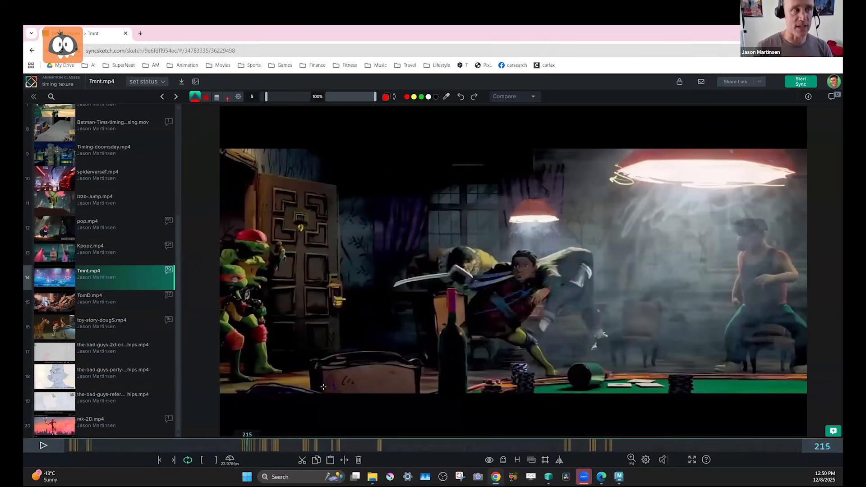
pyautogui.press('Right')
pyautogui.press('Right')
pyautogui.press('Right')
pyautogui.press('Right')
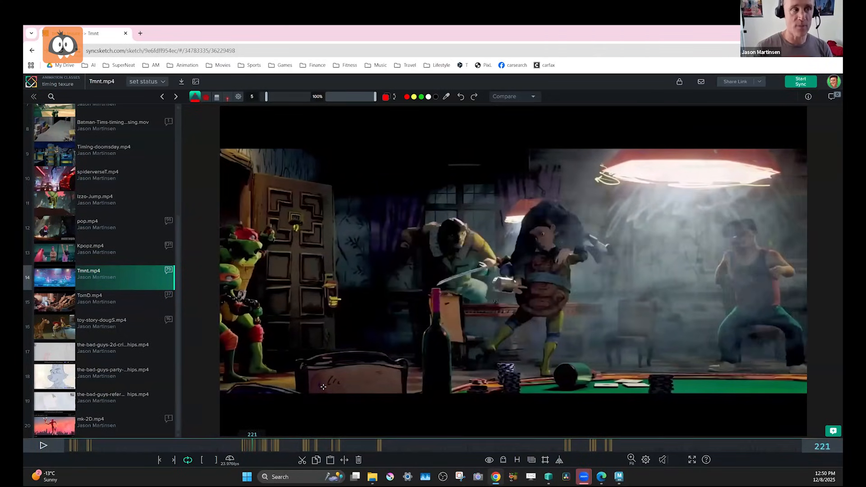
# Step back and forth around frame 224, and advance to frame 234 to study the strike that flips the attacker.
pyautogui.press('Right')
pyautogui.press('Right')
pyautogui.press('Right')
pyautogui.press('Right')
pyautogui.press('Right')
pyautogui.press('Right')
pyautogui.press('Right')
pyautogui.press('Right')
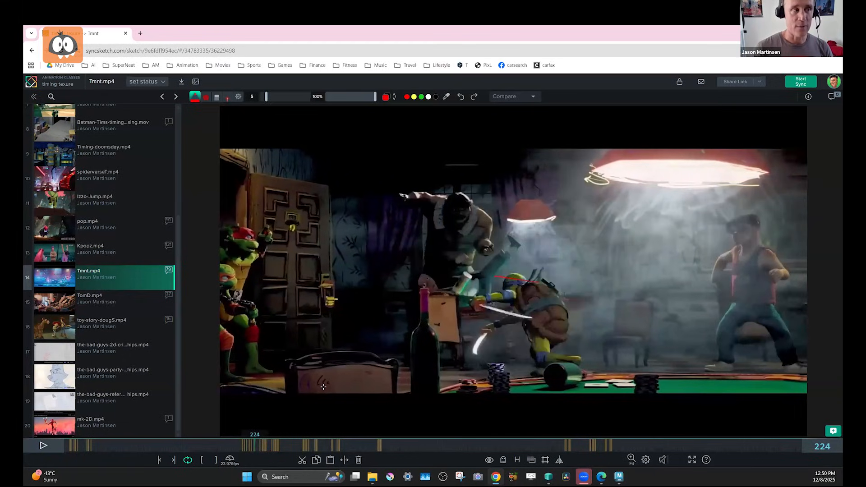
pyautogui.press('Right')
pyautogui.press('Right')
pyautogui.press('Left')
pyautogui.press('Left')
pyautogui.press('Left')
# Step forward from frame 234 to frame 249, and back to frame 247, to examine the turtle's lunge and leap.
pyautogui.press('Right')
pyautogui.press('Right')
pyautogui.press('Right')
pyautogui.press('Right')
pyautogui.press('Right')
pyautogui.press('Right')
pyautogui.press('Right')
pyautogui.press('Right')
pyautogui.press('Right')
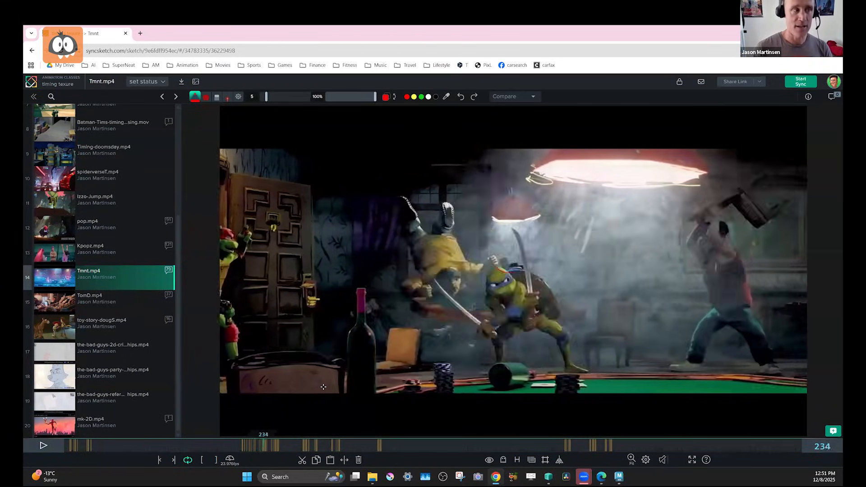
pyautogui.press('Right')
pyautogui.press('Right')
pyautogui.press('Right')
pyautogui.press('Right')
pyautogui.press('Right')
pyautogui.press('Right')
pyautogui.press('Right')
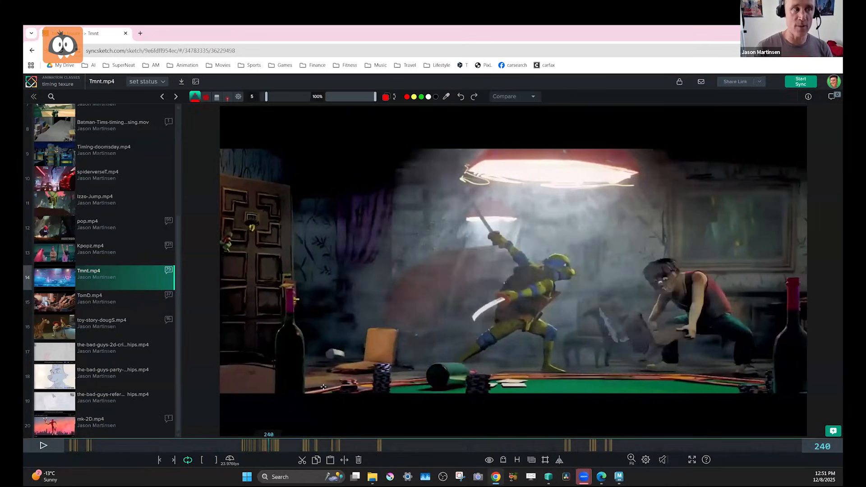
pyautogui.press('Right')
pyautogui.press('Right')
pyautogui.press('Right')
pyautogui.press('Right')
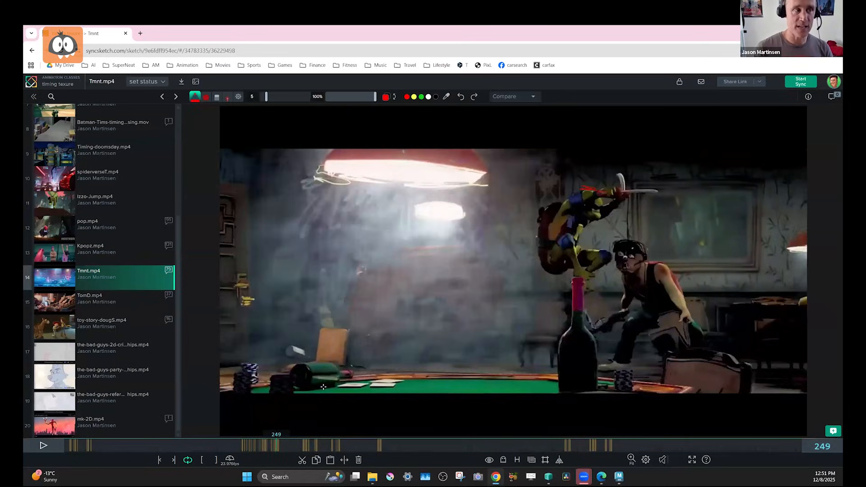
pyautogui.press('Left')
pyautogui.press('Left')
pyautogui.press('Left')
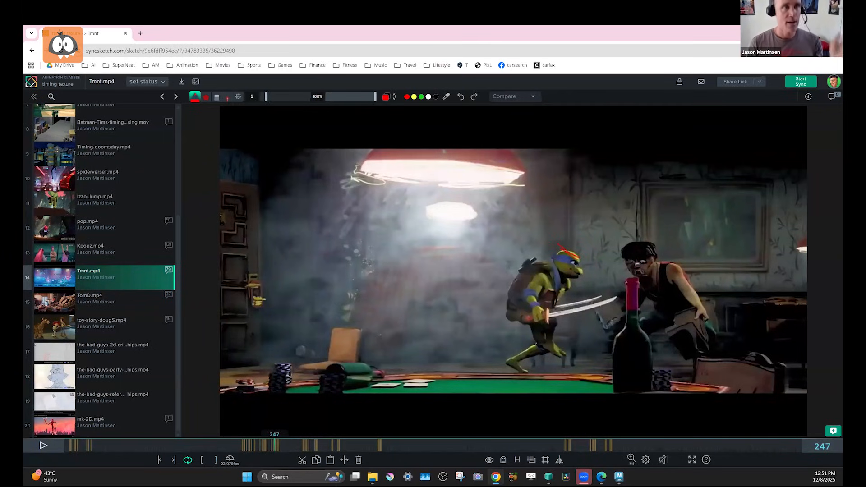
pyautogui.click(794, 32)
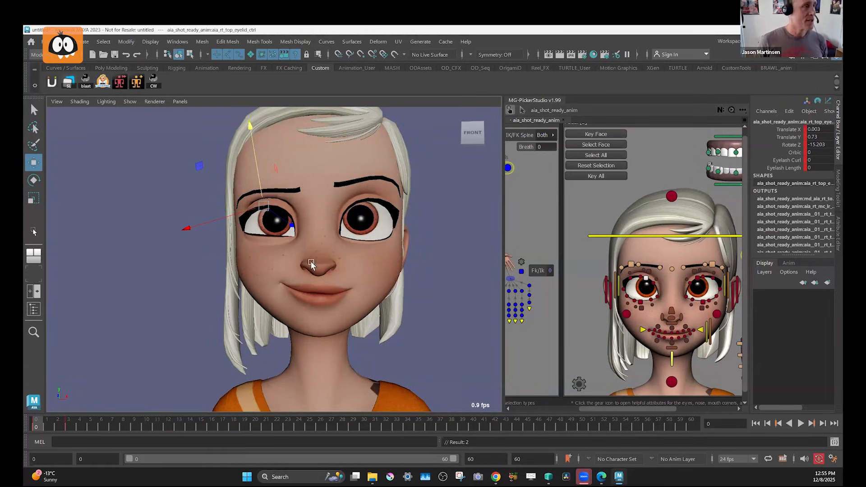
# In Maya, aim both eyes sideways and down with the eye master control, about 3.8 in X and -2.1 in Y.
pyautogui.moveTo(332, 273)
pyautogui.keyDown('alt'); pyautogui.mouseDown()
pyautogui.moveTo(364, 277)
pyautogui.moveTo(334, 267)
pyautogui.mouseUp(); pyautogui.keyUp('alt')
pyautogui.keyDown('alt'); pyautogui.moveTo(334, 267); pyautogui.dragTo(350, 245, button='right'); pyautogui.keyUp('alt')
pyautogui.keyDown('alt'); pyautogui.moveTo(350, 245); pyautogui.dragTo(334, 278, button='middle'); pyautogui.keyUp('alt')
pyautogui.moveTo(334, 277)
pyautogui.keyDown('alt'); pyautogui.mouseDown()
pyautogui.moveTo(329, 285)
pyautogui.moveTo(328, 271)
pyautogui.mouseUp(); pyautogui.keyUp('alt')
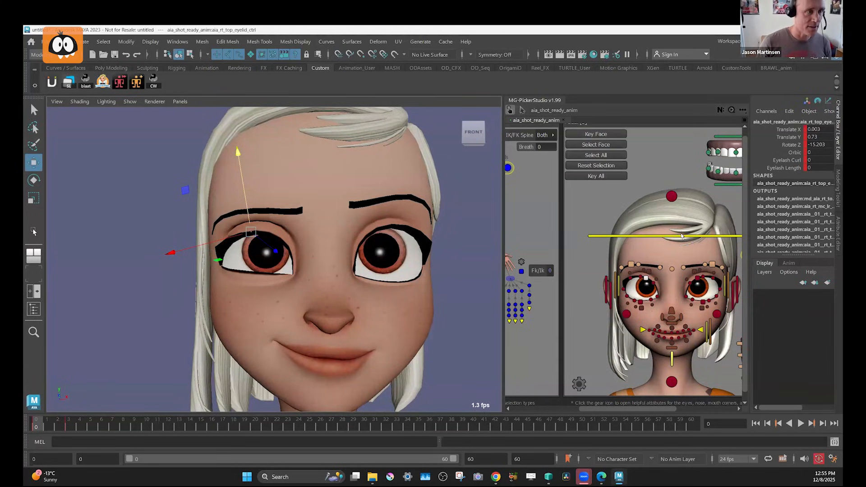
pyautogui.scroll(-2, 628, 260)
pyautogui.click(734, 236)
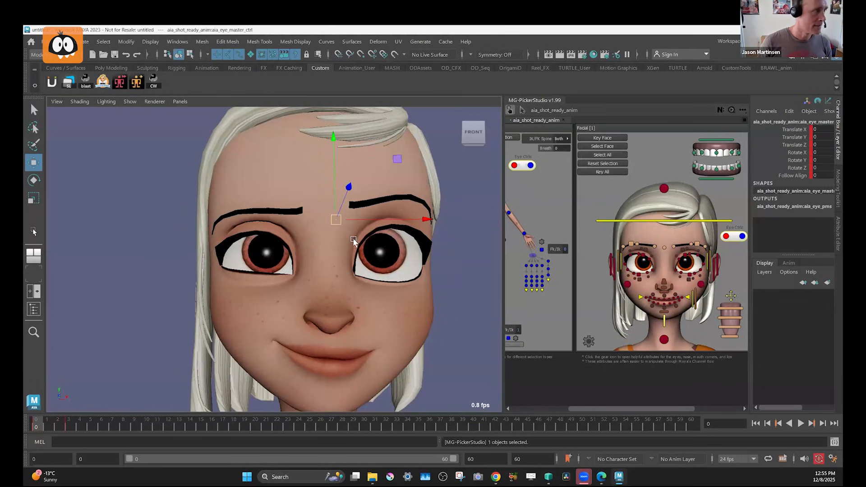
pyautogui.moveTo(336, 219); pyautogui.dragTo(407, 256)
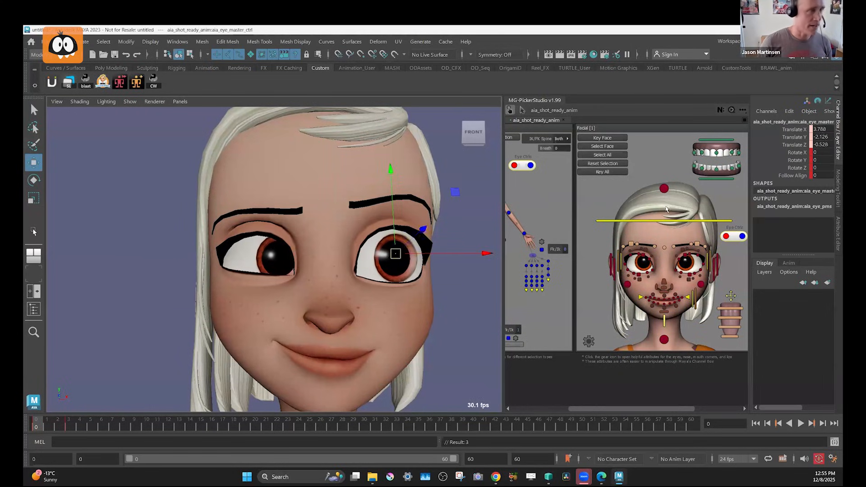
# Offset the character's left eye farther outward to Translate X 5.071 and key it.
pyautogui.click(742, 237)
pyautogui.moveTo(479, 254); pyautogui.dragTo(374, 263)
pyautogui.press('s')
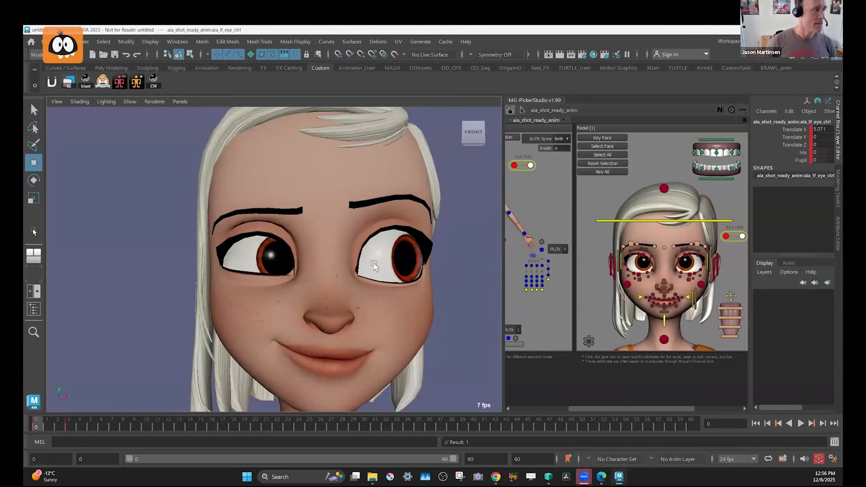
# Select all three eye controls, go to frame 3, and flip between the keys at frames 0 and 3 to compare the facial poses.
pyautogui.click(744, 240)
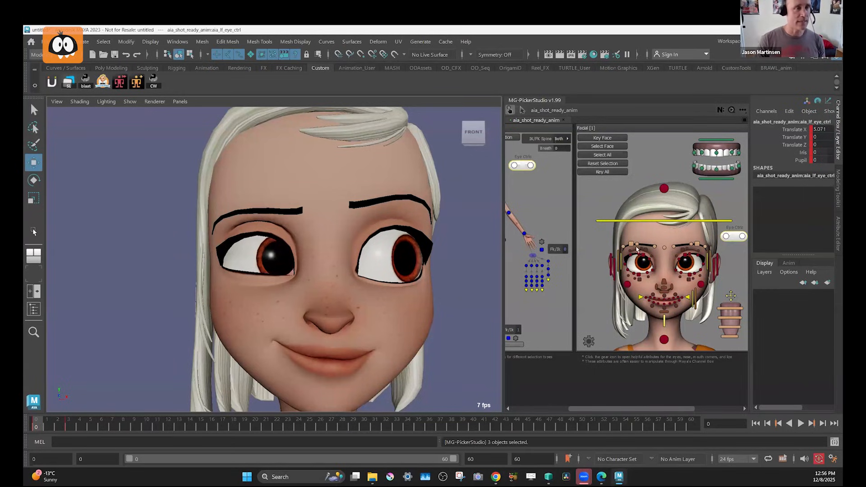
pyautogui.click(69, 428)
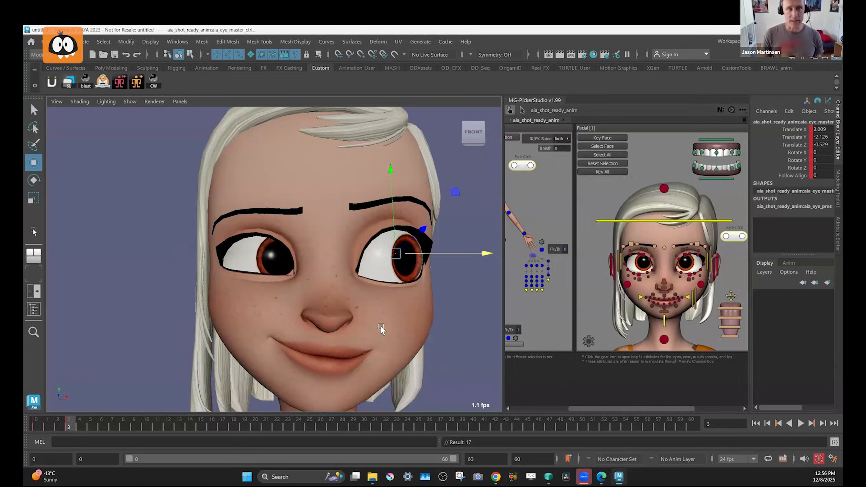
pyautogui.keyDown('alt'); pyautogui.moveTo(381, 326); pyautogui.dragTo(382, 322); pyautogui.keyUp('alt')
pyautogui.press(',')
pyautogui.press('.')
pyautogui.press(',')
pyautogui.press('.')
pyautogui.keyDown('alt'); pyautogui.moveTo(383, 323); pyautogui.dragTo(380, 297, button='middle'); pyautogui.keyUp('alt')
pyautogui.keyDown('alt'); pyautogui.moveTo(380, 297); pyautogui.dragTo(332, 309, button='right'); pyautogui.keyUp('alt')
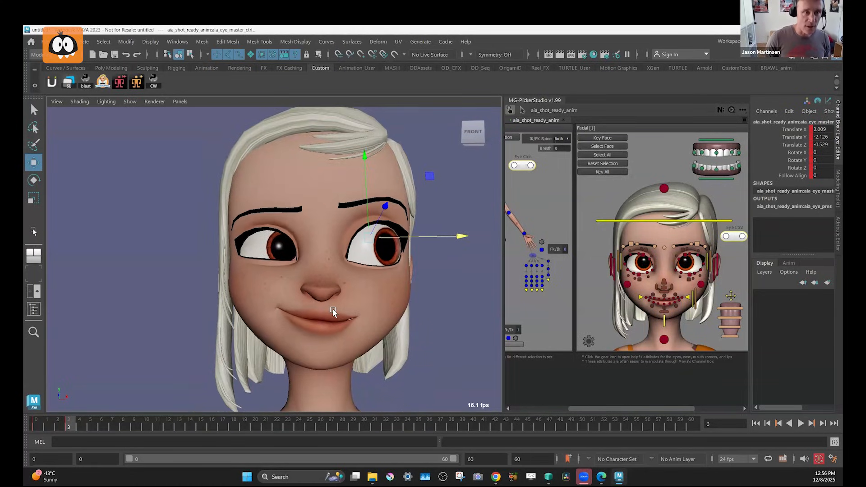
pyautogui.keyDown('alt'); pyautogui.moveTo(327, 277); pyautogui.dragTo(385, 303, button='right'); pyautogui.keyUp('alt')
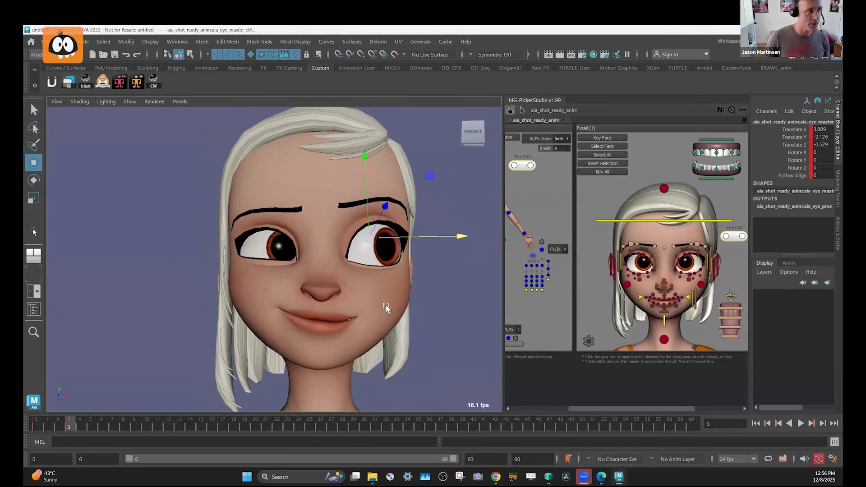
pyautogui.keyDown('alt'); pyautogui.moveTo(384, 303); pyautogui.dragTo(364, 291, button='middle'); pyautogui.keyUp('alt')
pyautogui.press(',')
pyautogui.keyDown('alt'); pyautogui.moveTo(423, 294); pyautogui.dragTo(364, 302, button='right'); pyautogui.keyUp('alt')
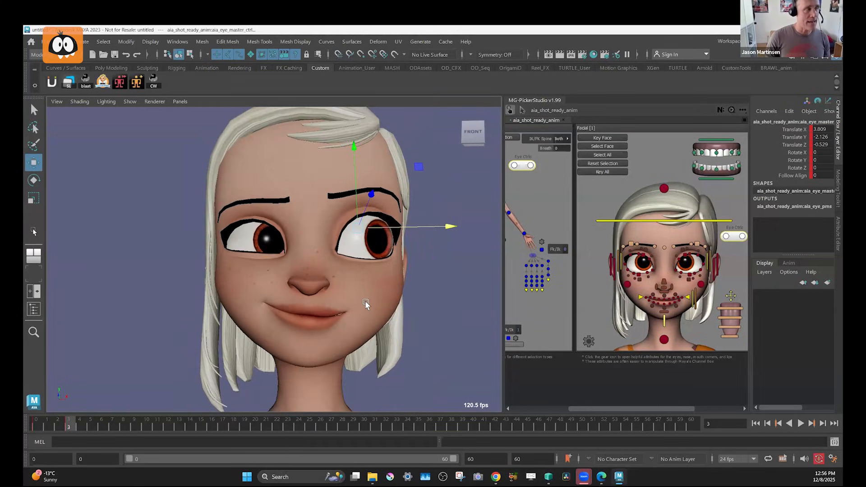
pyautogui.press('.')
pyautogui.press(',')
pyautogui.press('.')
# Try nudging the right upper squint control and the right sneer control at frame 3.
pyautogui.click(645, 251)
pyautogui.moveTo(347, 254); pyautogui.dragTo(347, 262, button='middle')
pyautogui.hotkey('ctrl', 'z')
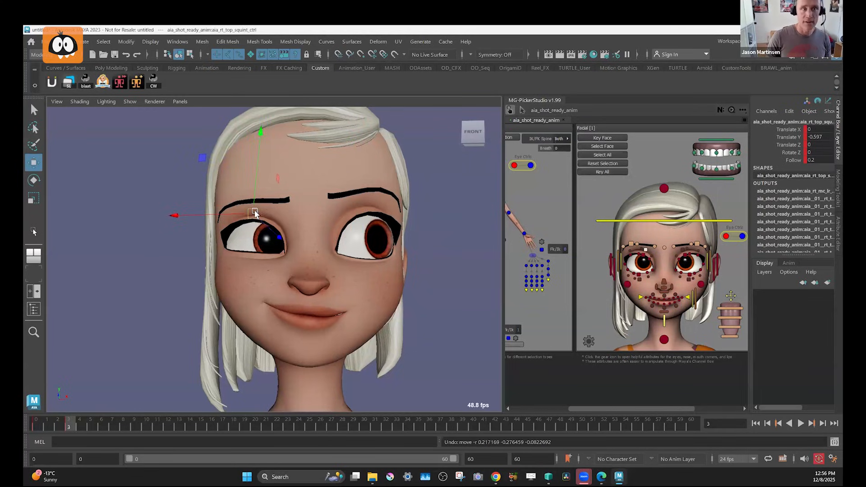
pyautogui.click(656, 287)
pyautogui.hotkey('ctrl', 'z')
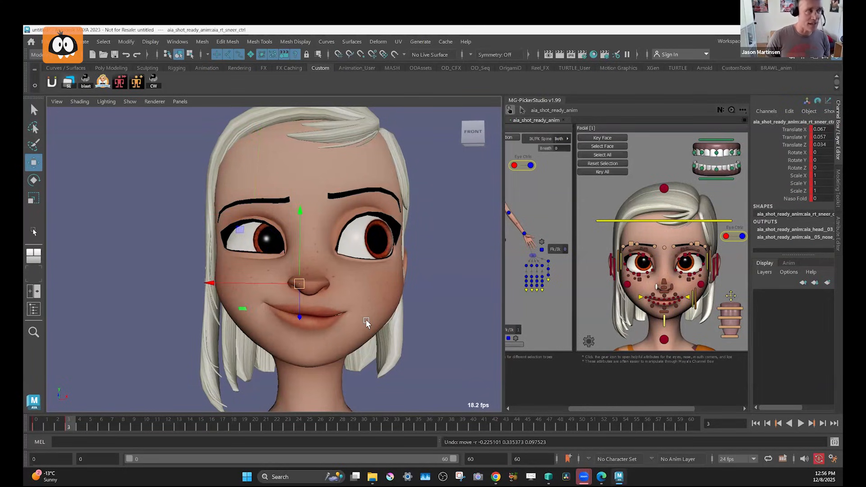
# Shift the lower face control to about -0.491 in X, 0.271 in Y and 0.088 in Z, and key it at frame 3.
pyautogui.click(660, 342)
pyautogui.moveTo(408, 365); pyautogui.dragTo(429, 356, button='middle')
pyautogui.moveTo(332, 186); pyautogui.dragTo(329, 184, button='middle')
pyautogui.press('s')
# Shift the upper face control slightly to offset the forehead area, and key it at frame 3.
pyautogui.click(664, 188)
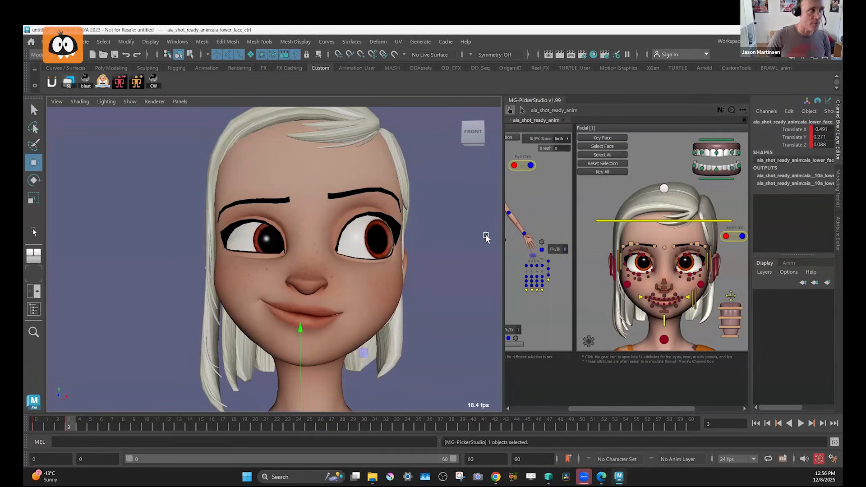
pyautogui.moveTo(487, 236); pyautogui.dragTo(406, 251, button='middle')
pyautogui.press('s')
# Try tilting the left upper eyelid control in both directions around its Z axis.
pyautogui.click(685, 258)
pyautogui.press('e')
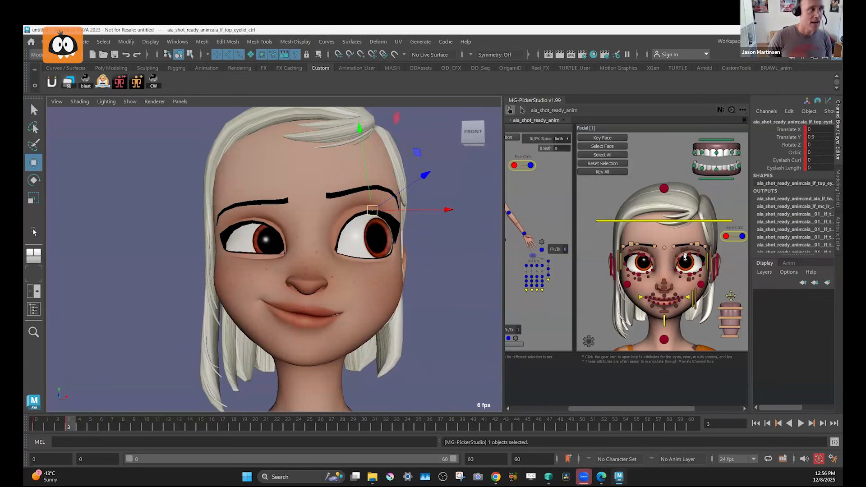
pyautogui.moveTo(381, 300)
pyautogui.mouseDown()
pyautogui.moveTo(354, 294)
pyautogui.moveTo(368, 298)
pyautogui.mouseUp()
pyautogui.hotkey('ctrl', 'z')
pyautogui.press('w')
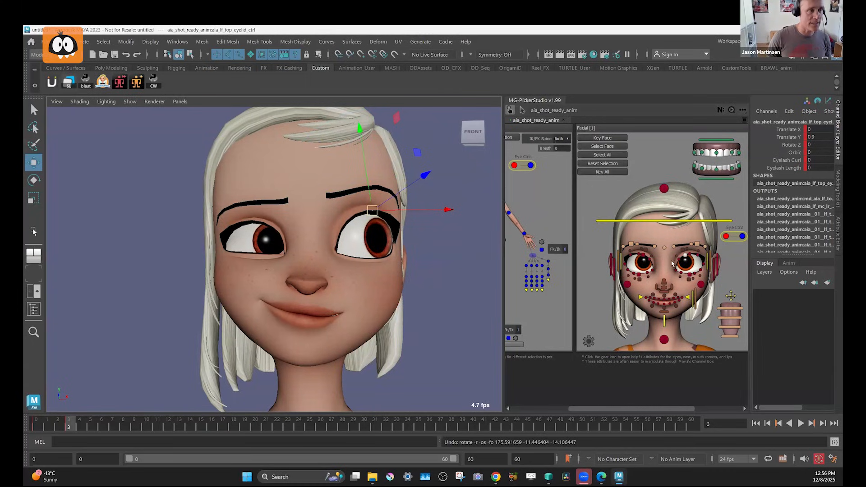
pyautogui.press('e')
pyautogui.press('w')
pyautogui.press('e')
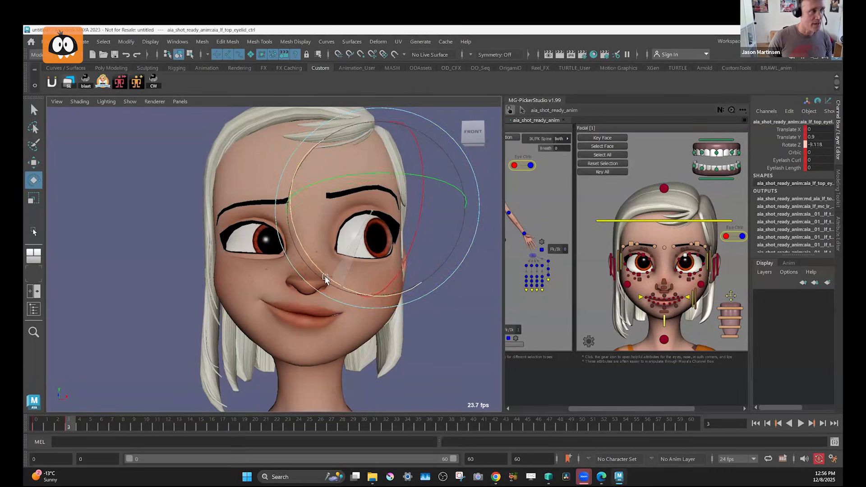
pyautogui.moveTo(323, 274); pyautogui.dragTo(339, 236)
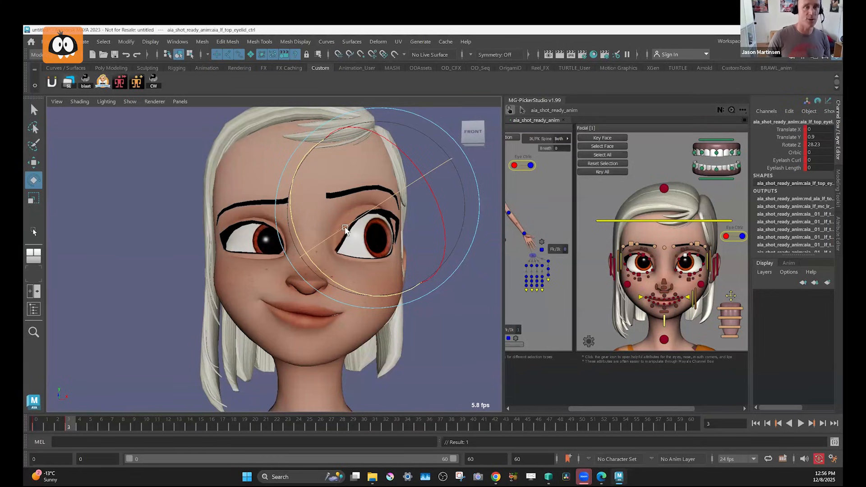
pyautogui.hotkey('ctrl', 'z')
pyautogui.moveTo(329, 280); pyautogui.dragTo(327, 278)
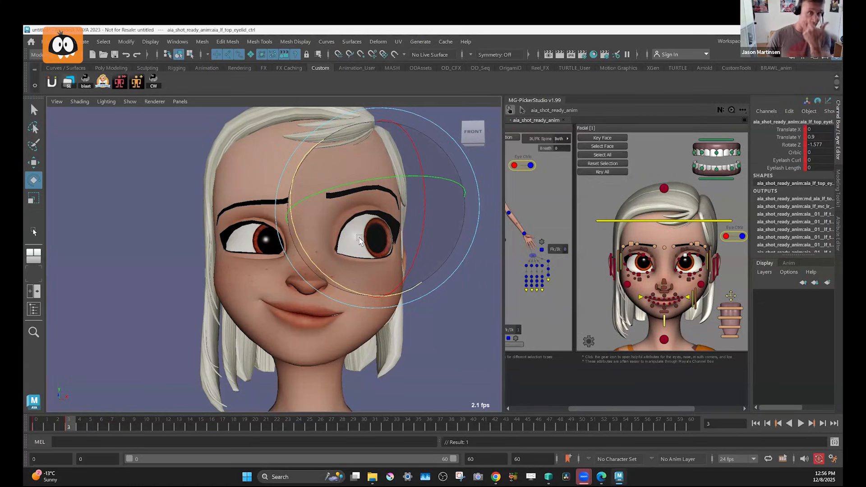
# Swing the gaze to the opposite side with the eye master control, about -2.1 in X, and lower the left upper eyelid to Translate Y 0.525.
pyautogui.click(742, 236)
pyautogui.press('w')
pyautogui.moveTo(393, 291); pyautogui.dragTo(361, 288, button='middle')
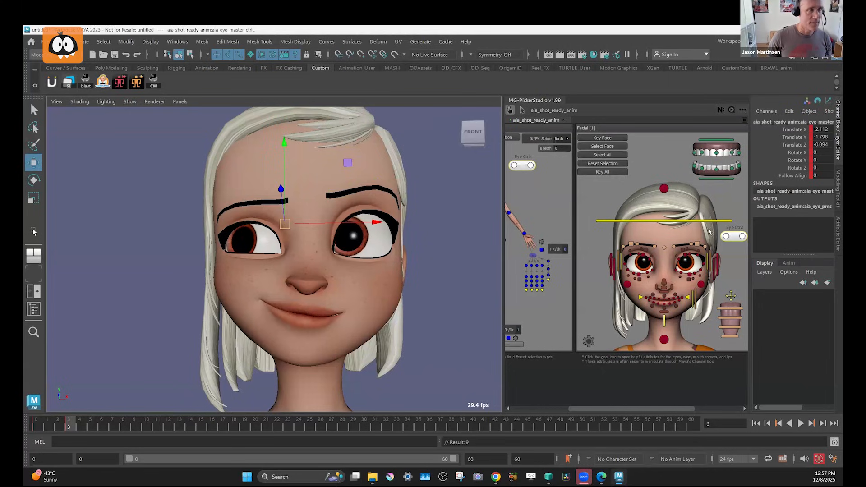
pyautogui.click(686, 256)
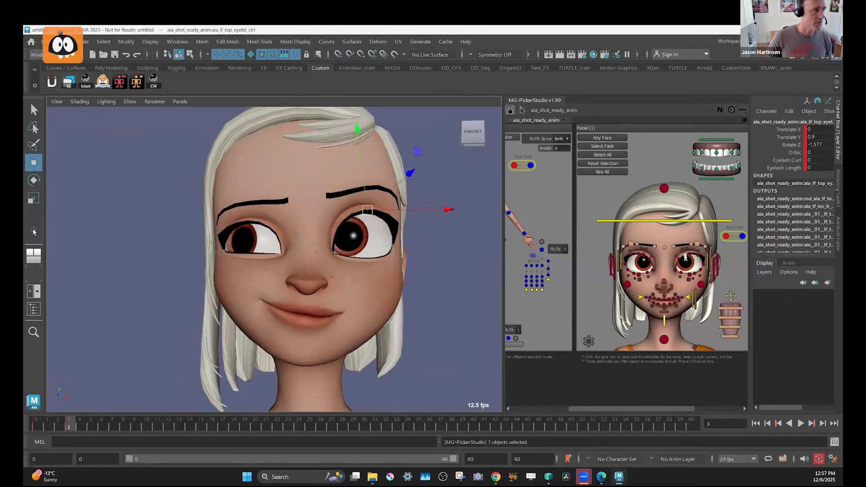
pyautogui.moveTo(370, 213); pyautogui.dragTo(368, 198)
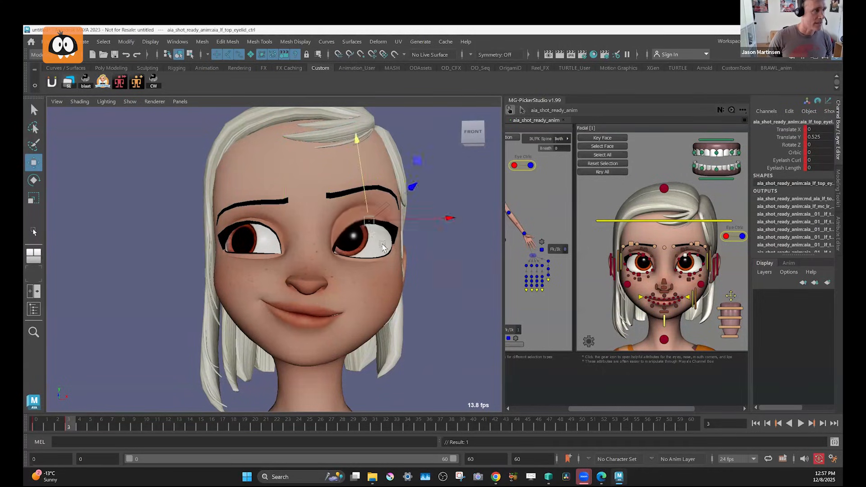
# Try rotating the left upper eyelid to about -23.3 in Z and shifting its position to follow the new gaze.
pyautogui.press('e')
pyautogui.moveTo(344, 300); pyautogui.dragTo(307, 285)
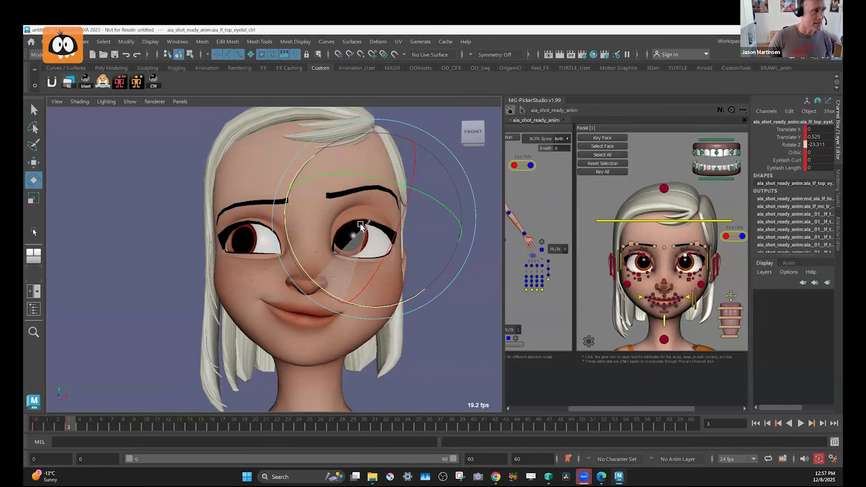
pyautogui.press('w')
pyautogui.moveTo(340, 228); pyautogui.dragTo(337, 224, button='middle')
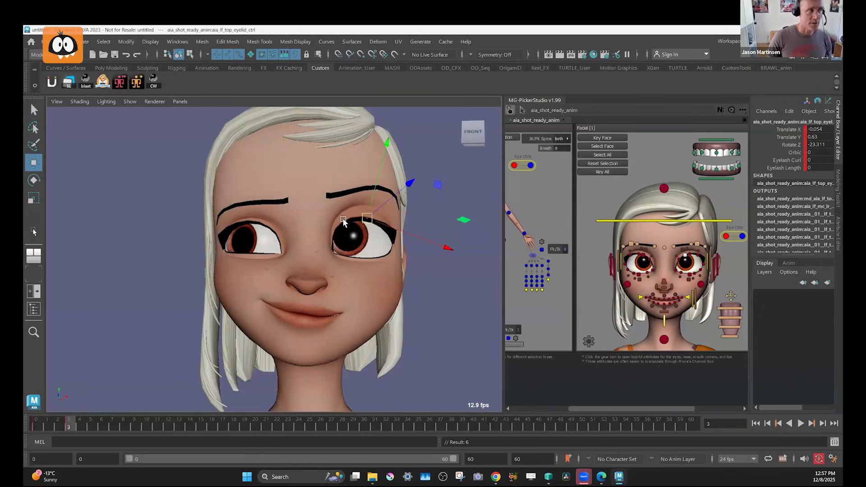
pyautogui.hotkey('ctrl', 'z')
pyautogui.hotkey('ctrl', 'z')
pyautogui.hotkey('ctrl', 'z')
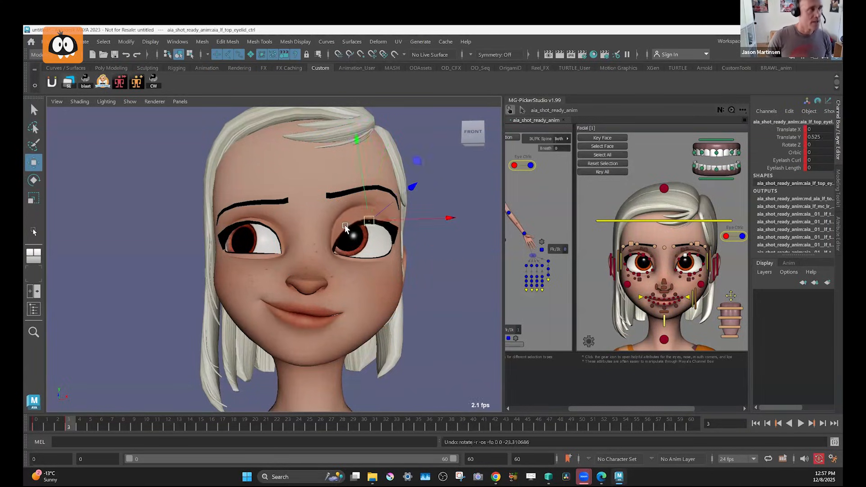
pyautogui.moveTo(366, 217); pyautogui.dragTo(361, 194)
pyautogui.hotkey('ctrl', 'z')
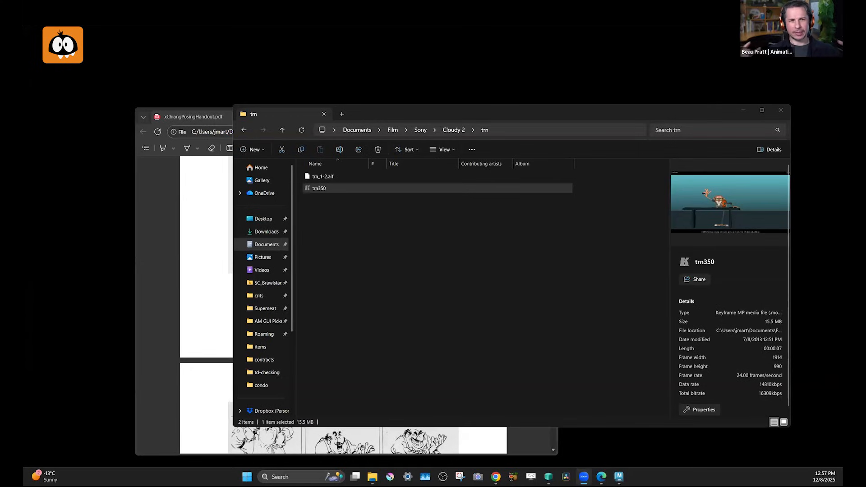
# Minimise the file browser window, return the posing handout PDF to its first page, and maximise it.
pyautogui.click(744, 110)
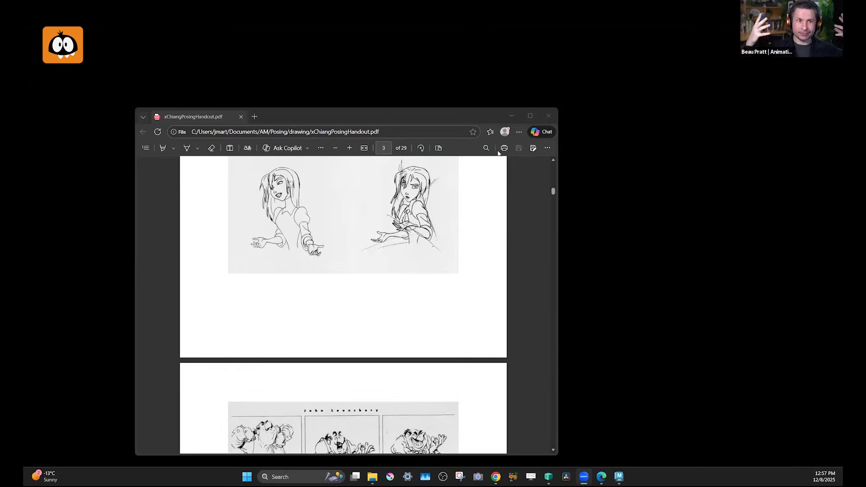
pyautogui.scroll(10, 482, 243)
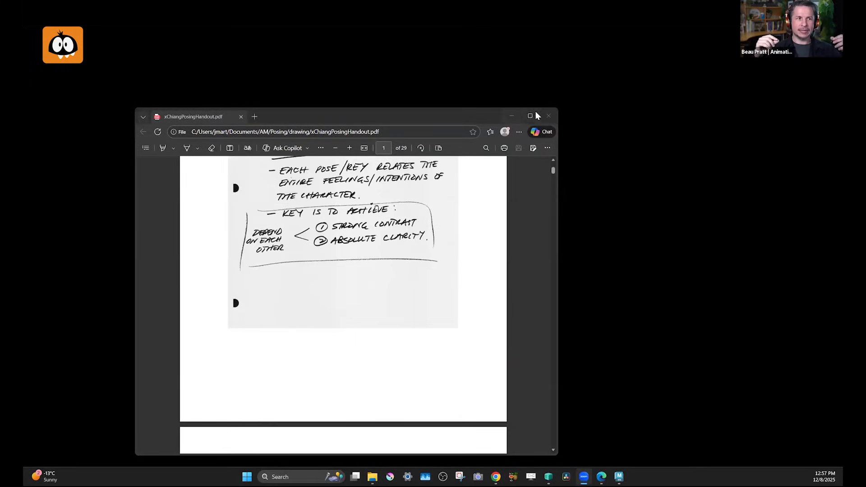
pyautogui.click(535, 116)
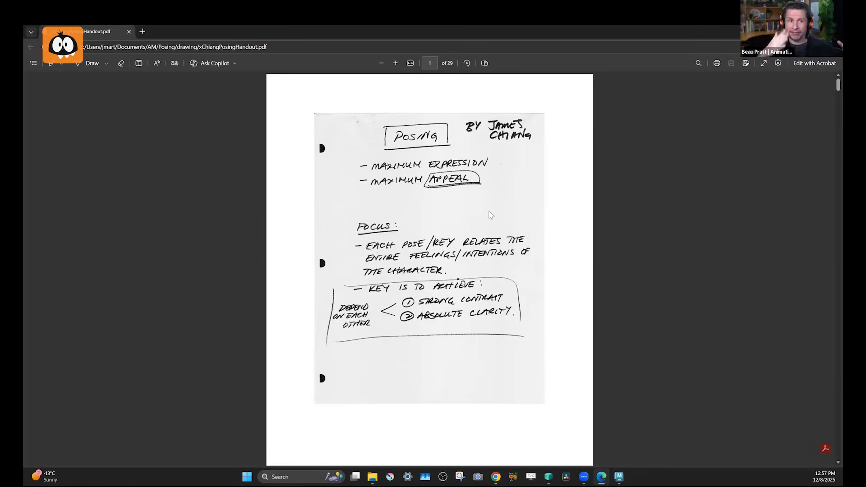
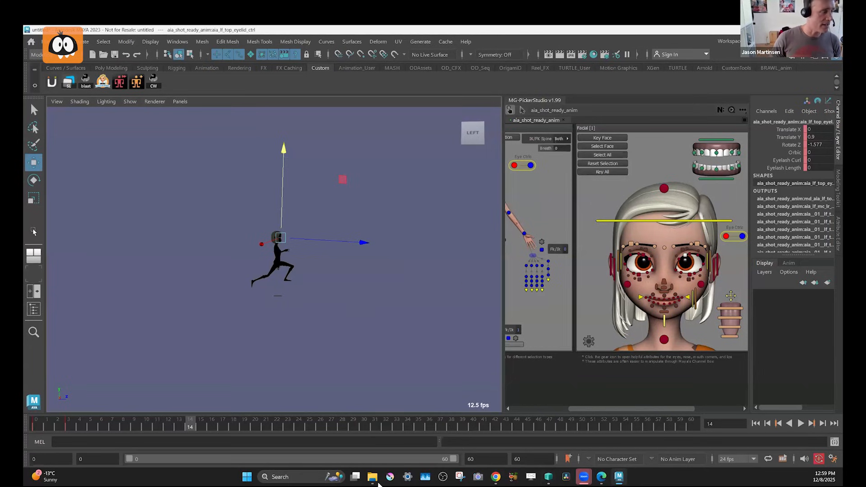
# Switch to Tmnt.mp4 in SyncSketch in Chrome and set the drawing brush colour to black.
pyautogui.click(496, 478)
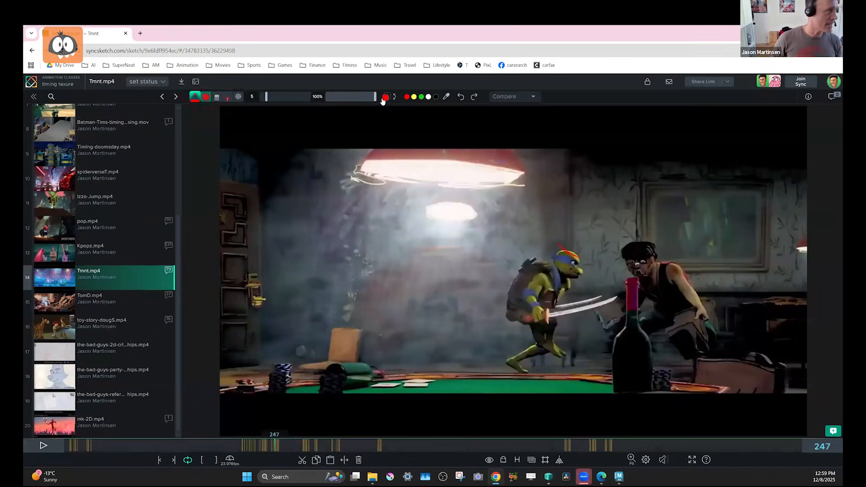
pyautogui.click(386, 97)
pyautogui.click(386, 202)
pyautogui.click(199, 97)
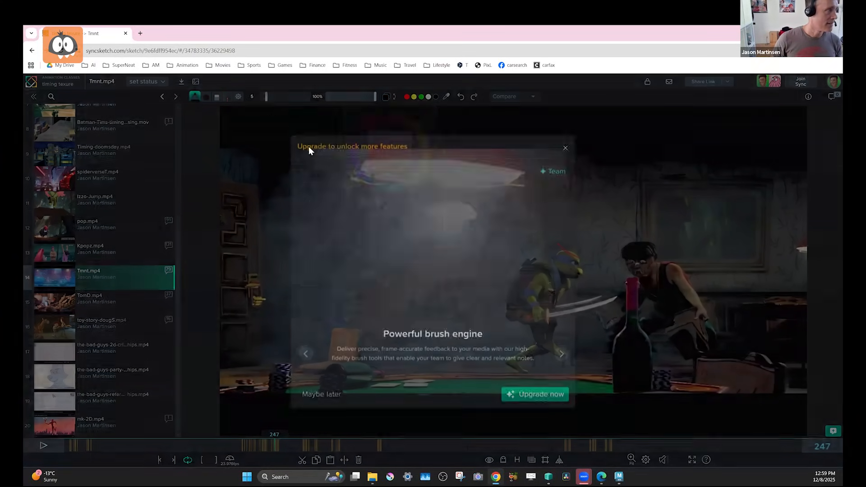
pyautogui.click(227, 102)
# Try a 210 brush size with a test stroke near the middle of frame 247, and undo the stroke.
pyautogui.moveTo(267, 99); pyautogui.dragTo(296, 98)
pyautogui.moveTo(449, 238)
pyautogui.mouseDown()
pyautogui.moveTo(458, 235)
pyautogui.moveTo(446, 258)
pyautogui.mouseUp()
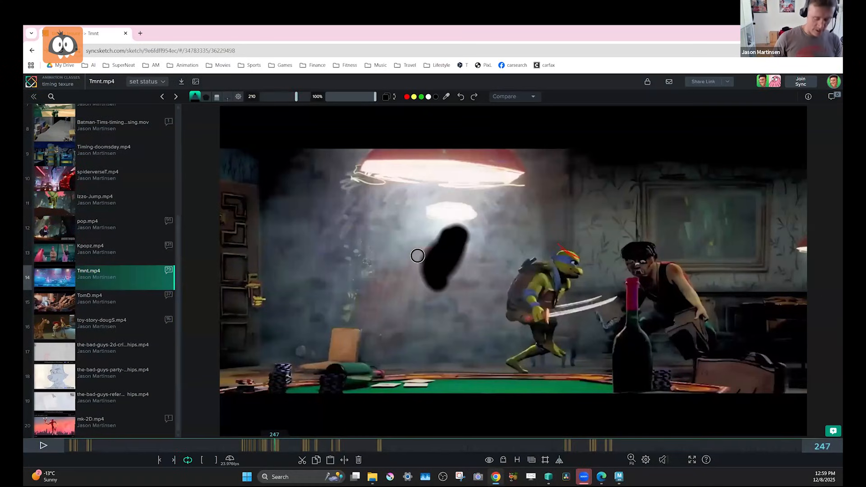
pyautogui.hotkey('ctrl', 'z')
# Set the brush size to 20, sketch a few small black strokes beside the turtle on frame 247, and delete them.
pyautogui.click(276, 98)
pyautogui.click(272, 97)
pyautogui.moveTo(449, 294)
pyautogui.mouseDown()
pyautogui.moveTo(465, 255)
pyautogui.moveTo(456, 299)
pyautogui.moveTo(459, 267)
pyautogui.moveTo(468, 301)
pyautogui.mouseUp()
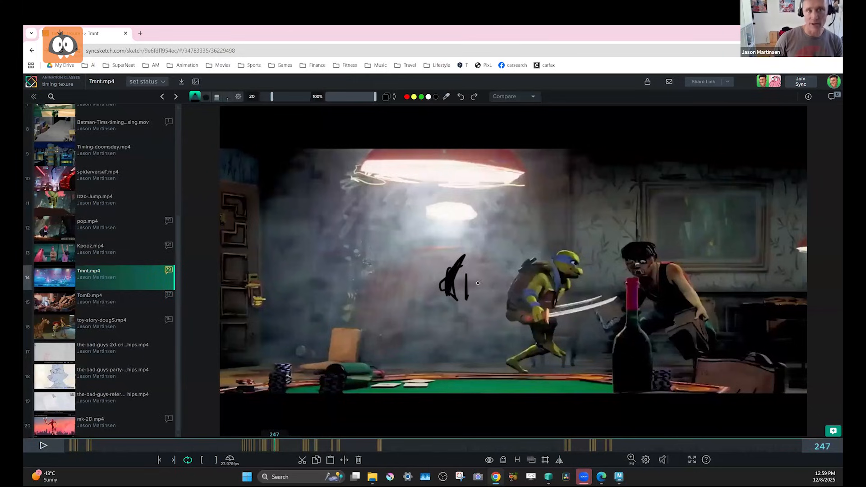
pyautogui.moveTo(465, 259); pyautogui.dragTo(480, 260)
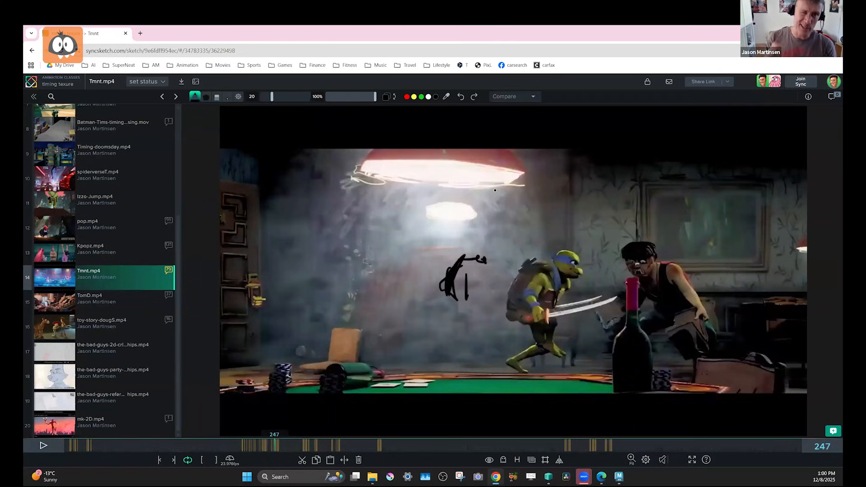
pyautogui.press('Delete')
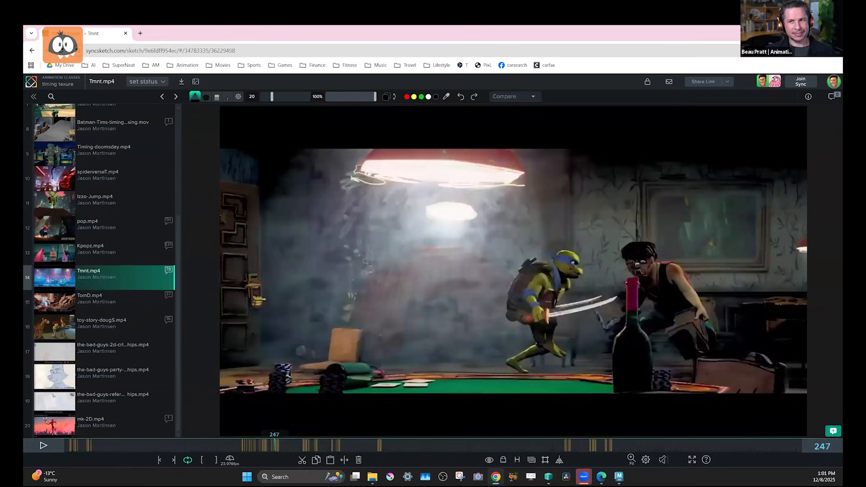
# Back in Maya, rotate the right upper arm FK control to about -25.9, 72.1, -74.2 and the right elbow to about -46.7 in Y.
pyautogui.click(795, 33)
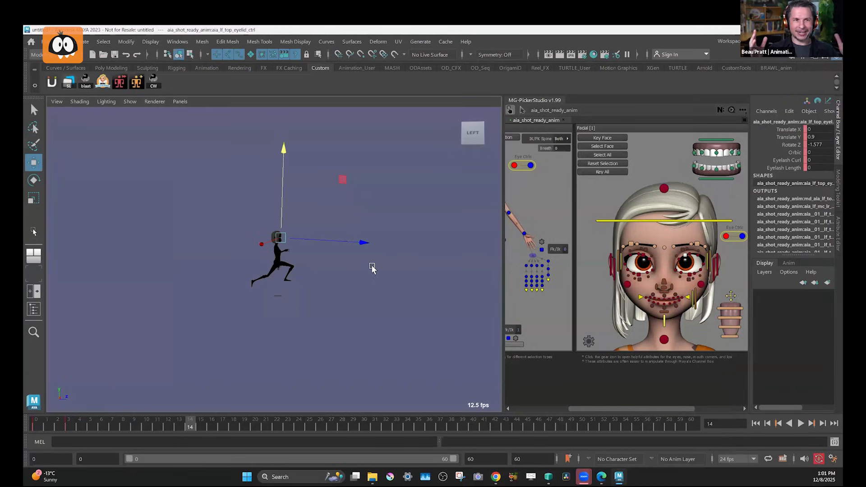
pyautogui.scroll(8, 384, 312)
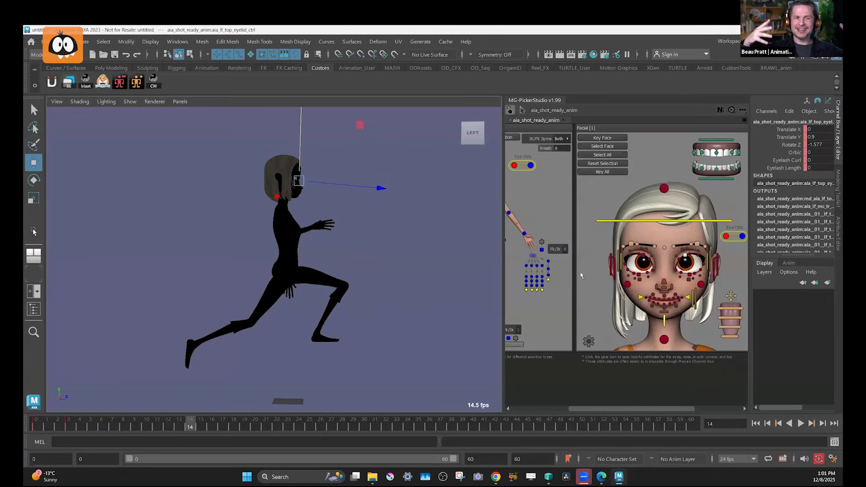
pyautogui.keyDown('alt'); pyautogui.moveTo(645, 302); pyautogui.dragTo(596, 241, button='middle'); pyautogui.keyUp('alt')
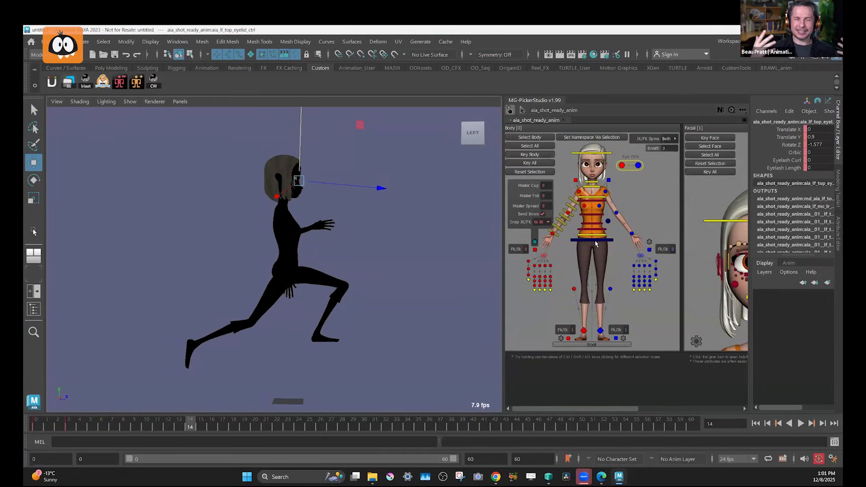
pyautogui.click(579, 192)
pyautogui.press('e')
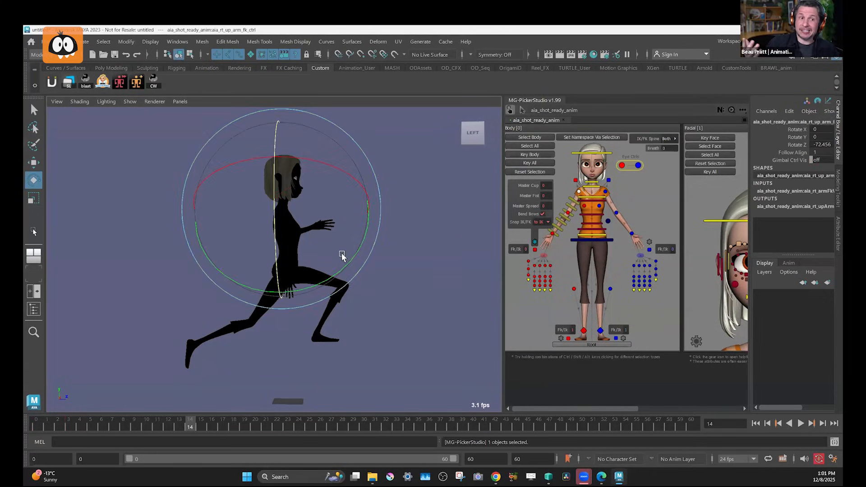
pyautogui.moveTo(303, 254); pyautogui.dragTo(370, 234)
pyautogui.click(564, 217)
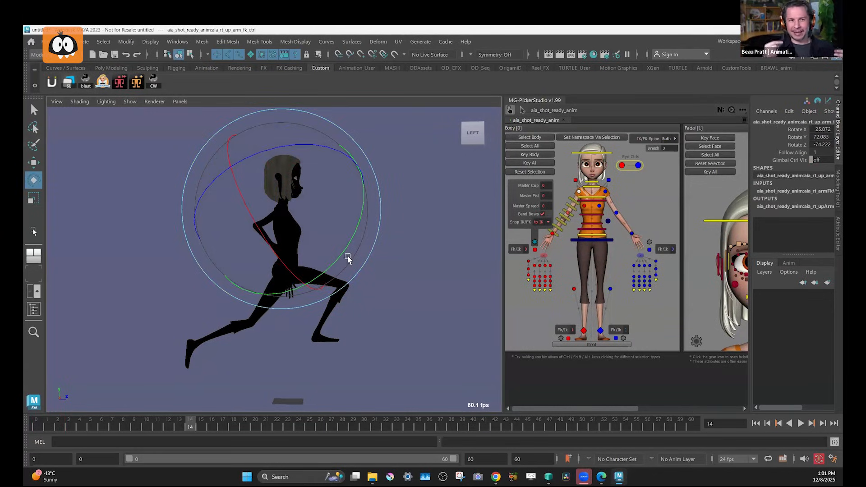
pyautogui.moveTo(343, 233); pyautogui.dragTo(294, 314)
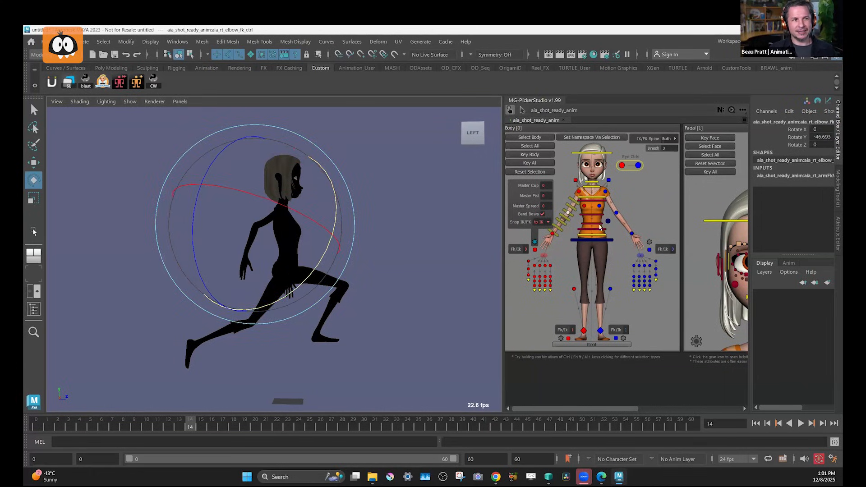
# Swing the left upper arm to about -10.7, -55.7, -72.7 and bend the left elbow to about -5.3, -42.6, 6.7.
pyautogui.click(607, 192)
pyautogui.moveTo(381, 209); pyautogui.dragTo(327, 113)
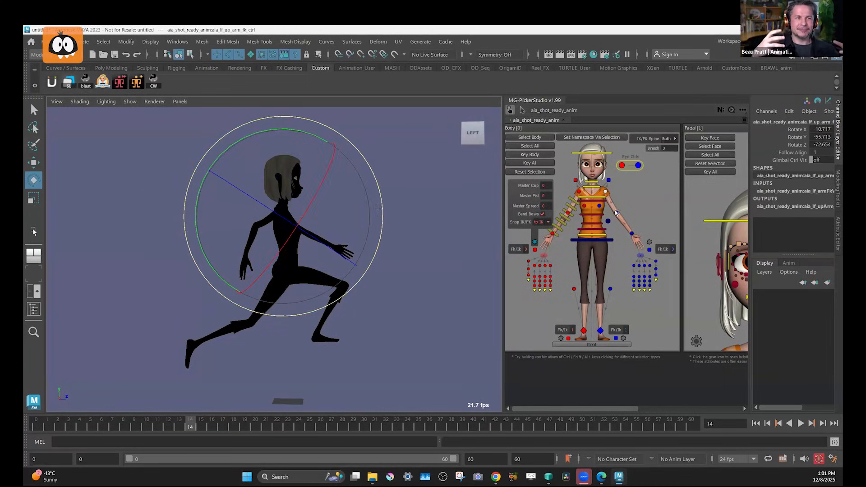
pyautogui.moveTo(387, 175); pyautogui.dragTo(328, 112)
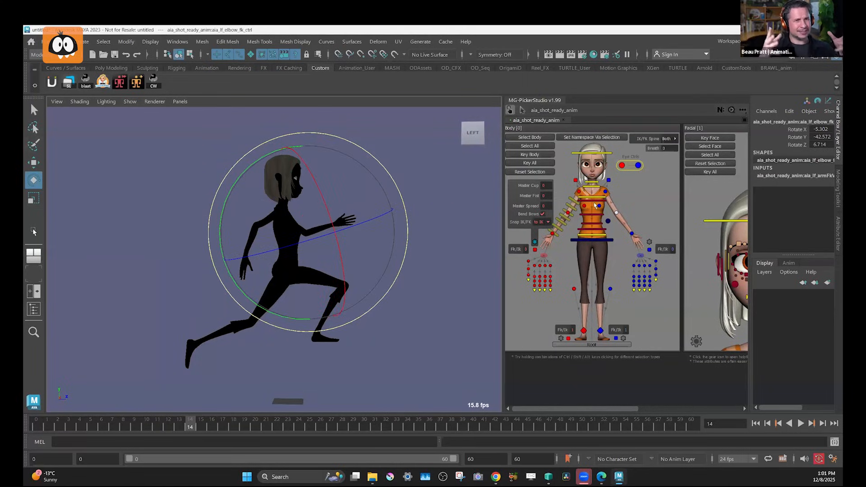
# Lean the running character's torso forward by rotating the spine controls.
pyautogui.click(594, 226)
pyautogui.moveTo(367, 201); pyautogui.dragTo(392, 283)
pyautogui.click(593, 240)
pyautogui.press('w')
# Tilt the left foot IK control about 19.7 in X, move it back to about Z 15.5, and shift the right foot slightly back.
pyautogui.click(601, 332)
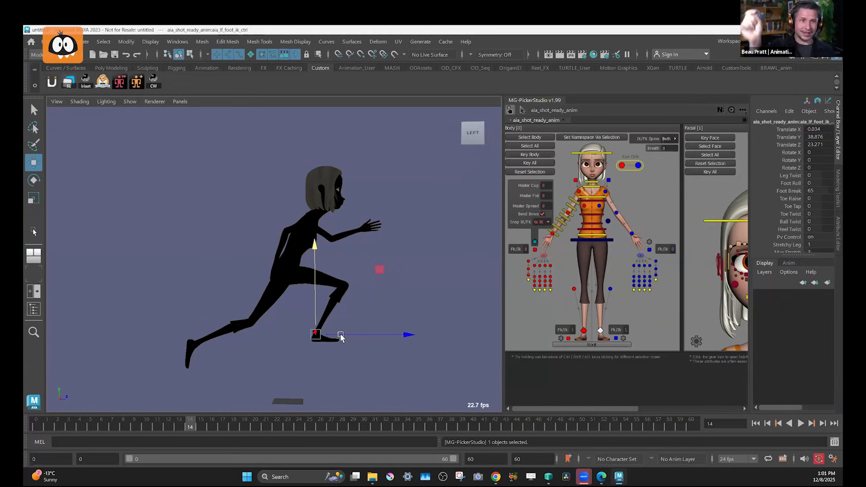
pyautogui.press('e')
pyautogui.moveTo(411, 320); pyautogui.dragTo(405, 338)
pyautogui.press('w')
pyautogui.moveTo(316, 337); pyautogui.dragTo(305, 333)
pyautogui.click(584, 330)
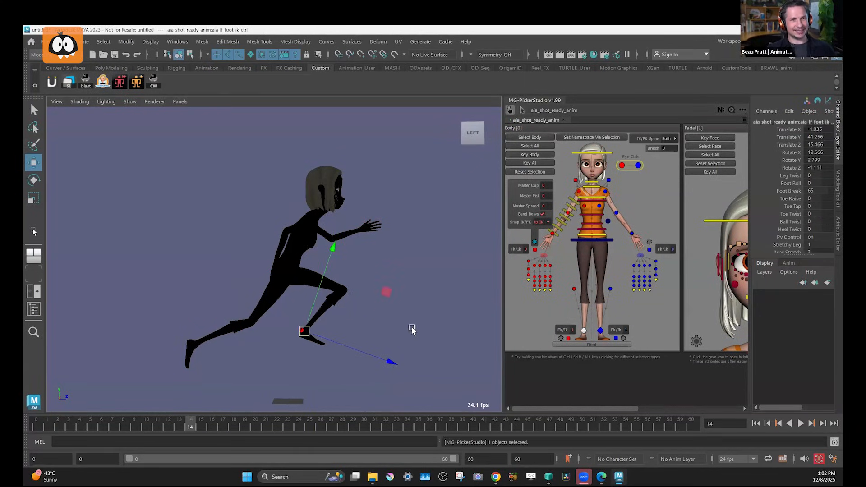
# Rotate the right upper arm FK control to about -17.2, 89.9, -66.1.
pyautogui.click(581, 194)
pyautogui.press('e')
pyautogui.moveTo(403, 200); pyautogui.dragTo(412, 239)
# Curve the right arm with its bend bows, moving the forearm's to about 0.96, -0.78, -0.49 and the upper arm's to about 0.26, 0.22, -0.66.
pyautogui.click(562, 223)
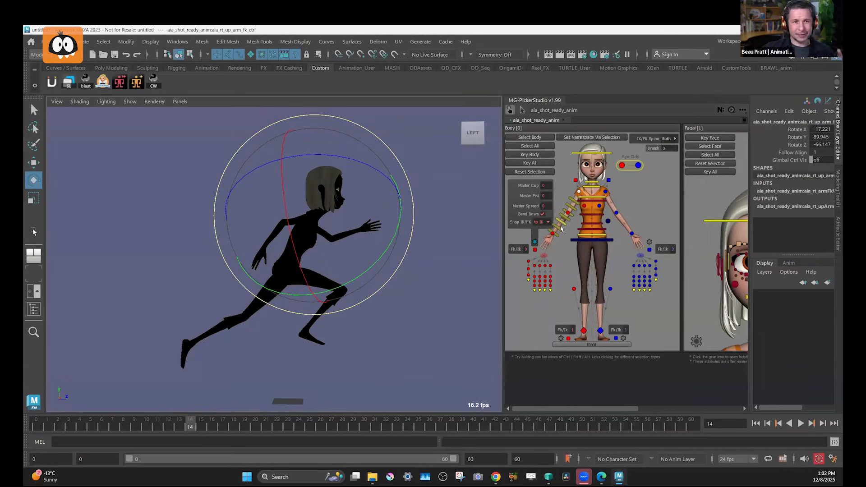
pyautogui.keyDown('shift'); pyautogui.click(557, 228); pyautogui.keyUp('shift')
pyautogui.press('w')
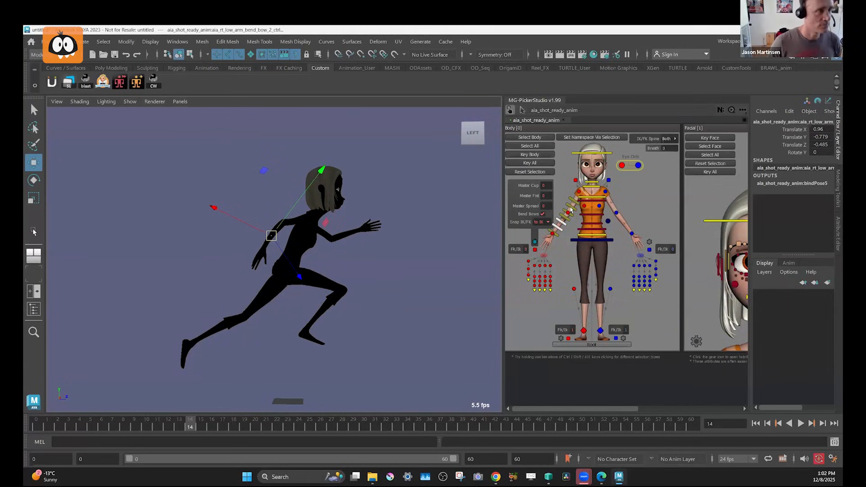
pyautogui.click(572, 204)
pyautogui.click(305, 220)
pyautogui.moveTo(305, 220); pyautogui.dragTo(290, 222)
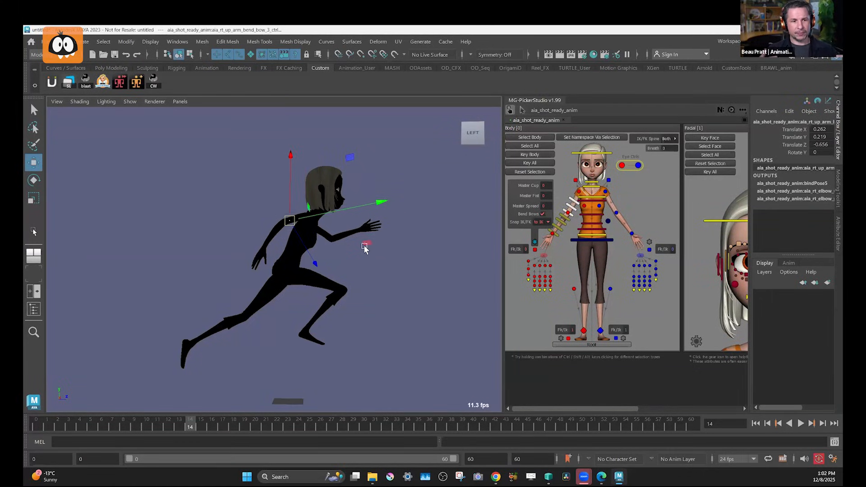
# Enable the left arm's bend bows and shift the upper-arm bow controls to Translate X -0.963.
pyautogui.click(650, 242)
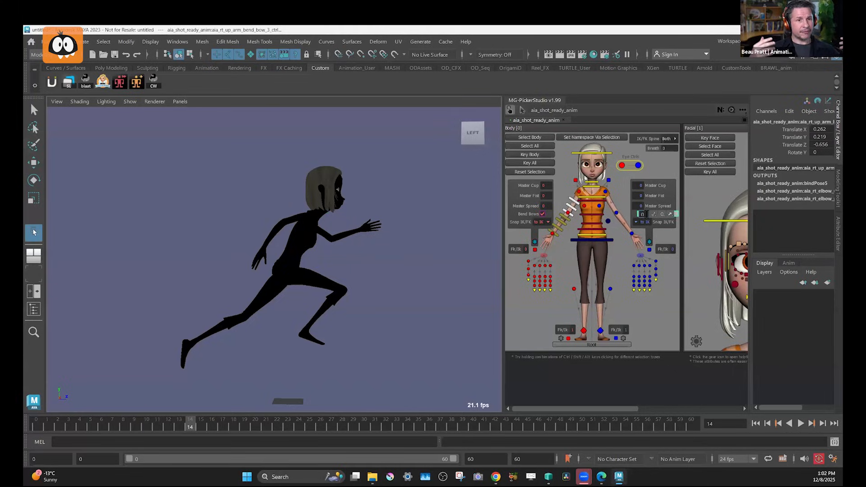
pyautogui.click(641, 214)
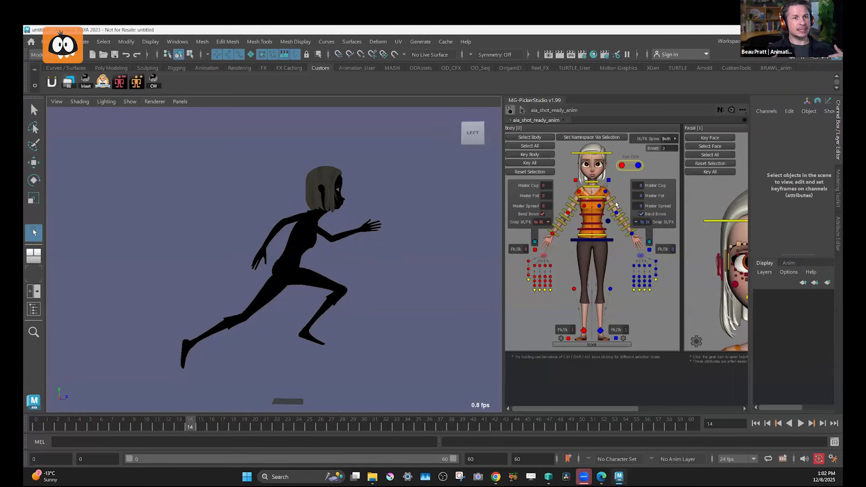
pyautogui.click(618, 210)
pyautogui.press('w')
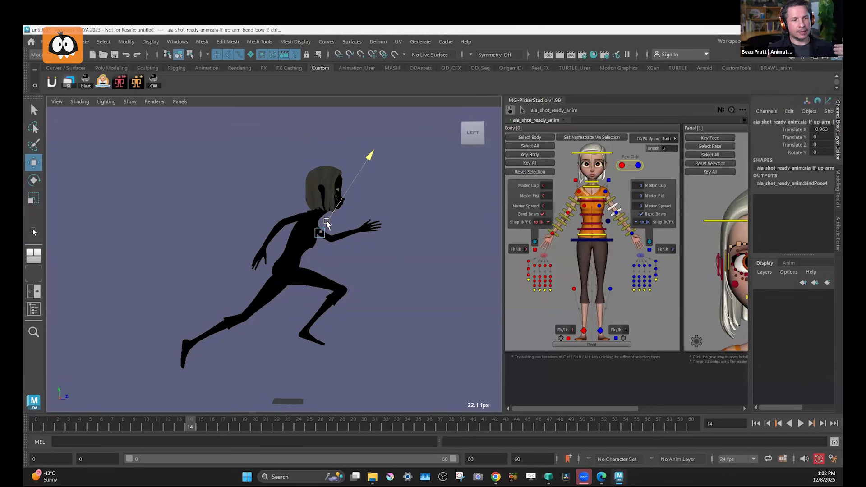
# Rotate the left clavicle to about 14.5, -16.4, 9.0 and the right clavicle to about 5.3, 12.5, -12.7.
pyautogui.click(609, 180)
pyautogui.press('e')
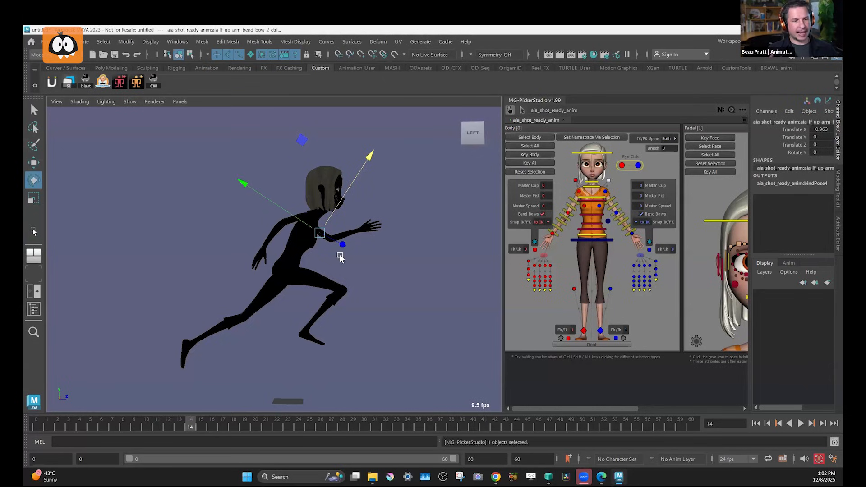
pyautogui.moveTo(322, 258); pyautogui.dragTo(306, 244)
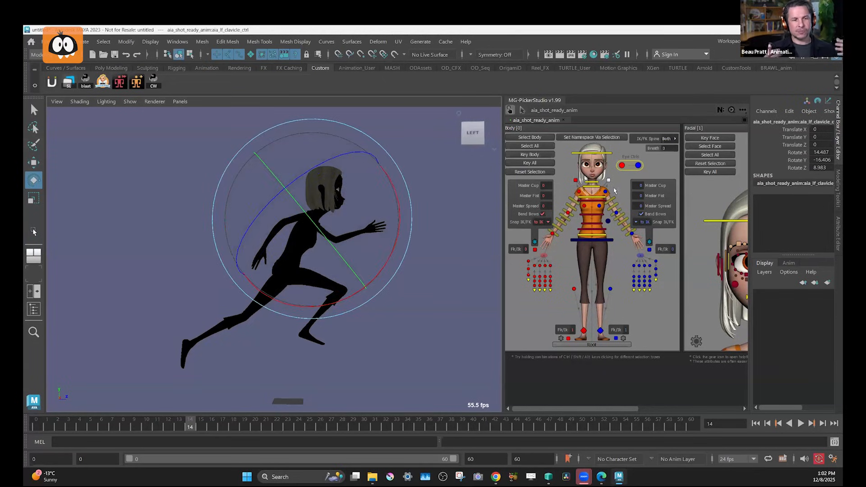
pyautogui.click(580, 193)
pyautogui.click(576, 181)
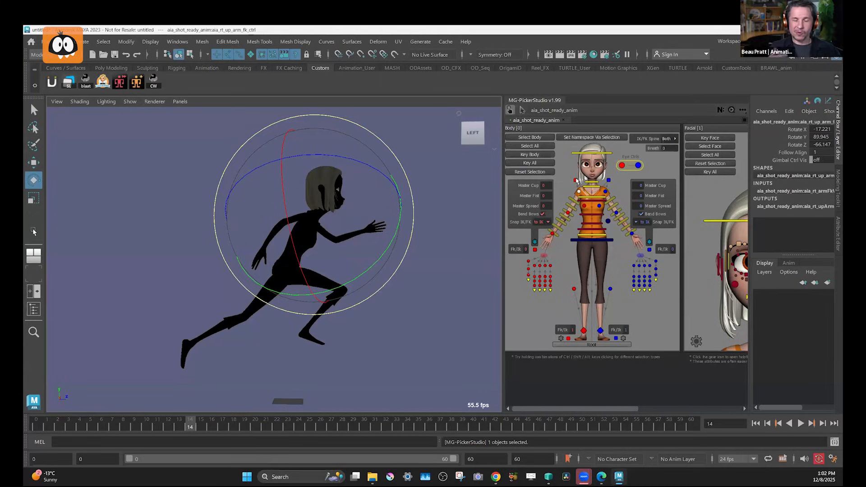
pyautogui.moveTo(357, 218); pyautogui.dragTo(355, 233)
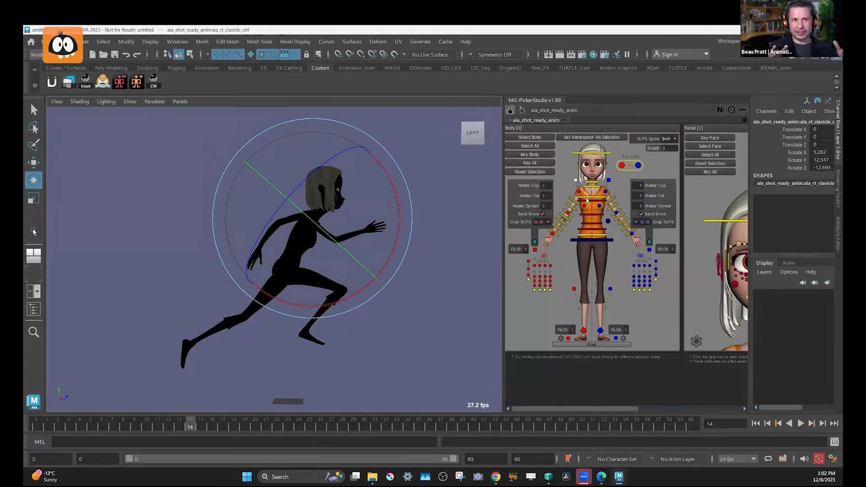
# Shift the left forearm's bend bow controls to Translate X -0.878 and key them on frame 14.
pyautogui.click(628, 227)
pyautogui.press('w')
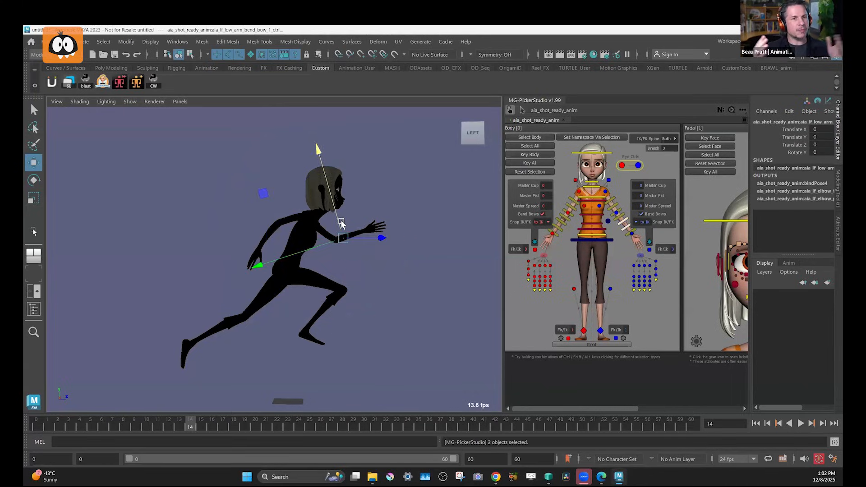
pyautogui.moveTo(340, 221); pyautogui.dragTo(341, 223)
pyautogui.press('s')
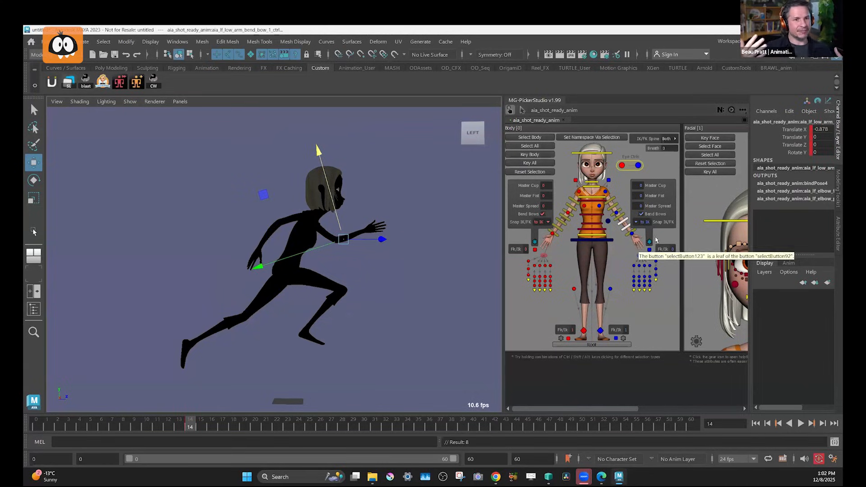
# Rotate the left wrist FK control to about 29.6, -21.9, 5.9.
pyautogui.click(632, 233)
pyautogui.press('e')
pyautogui.moveTo(330, 239); pyautogui.dragTo(364, 271)
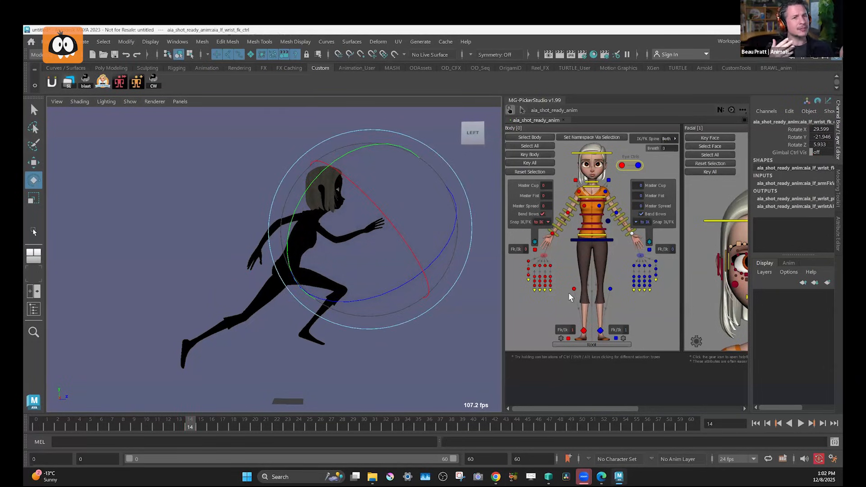
# Tilt the head down and forward with the head control and clear the selection.
pyautogui.click(591, 153)
pyautogui.press('w')
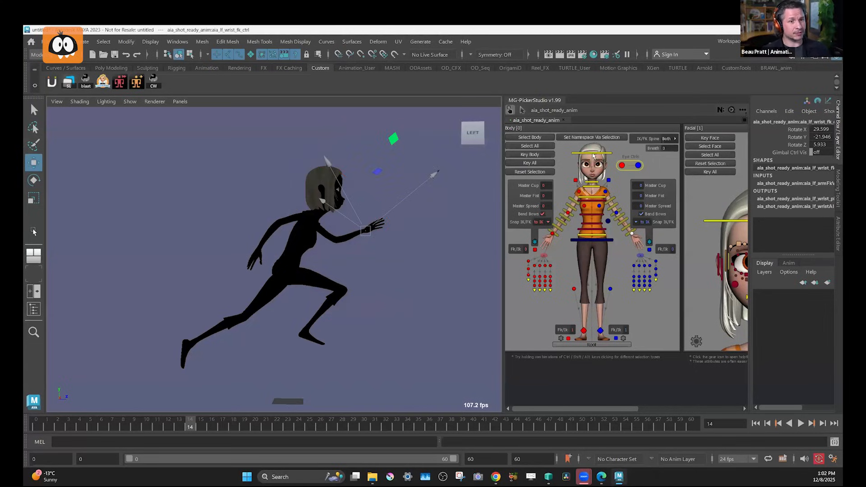
pyautogui.press('e')
pyautogui.moveTo(412, 219); pyautogui.dragTo(408, 276)
pyautogui.click(410, 280)
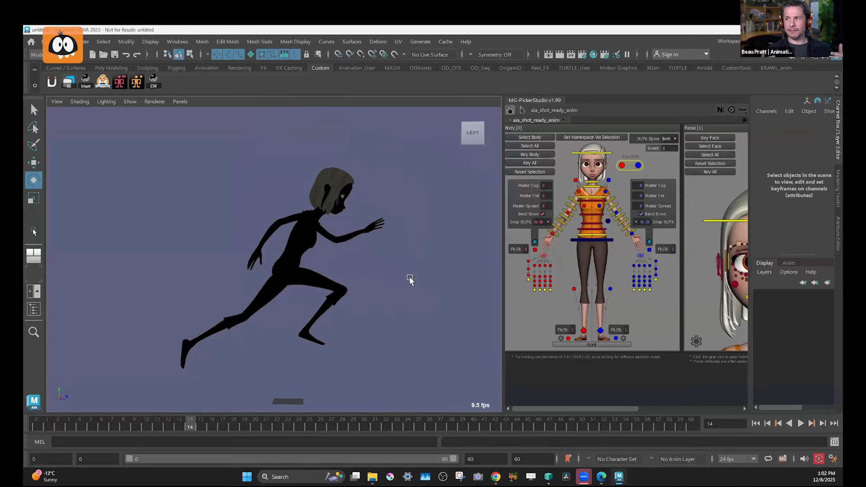